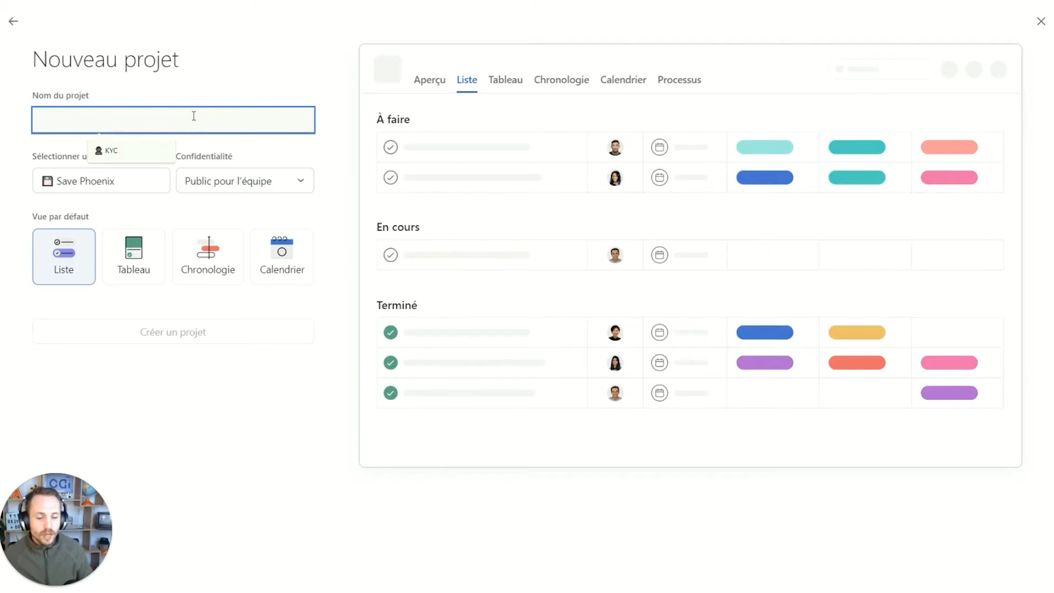
Name the new project 'Nouvelle demandes', assign it to the Sandbox team and create it.
text(Demande)
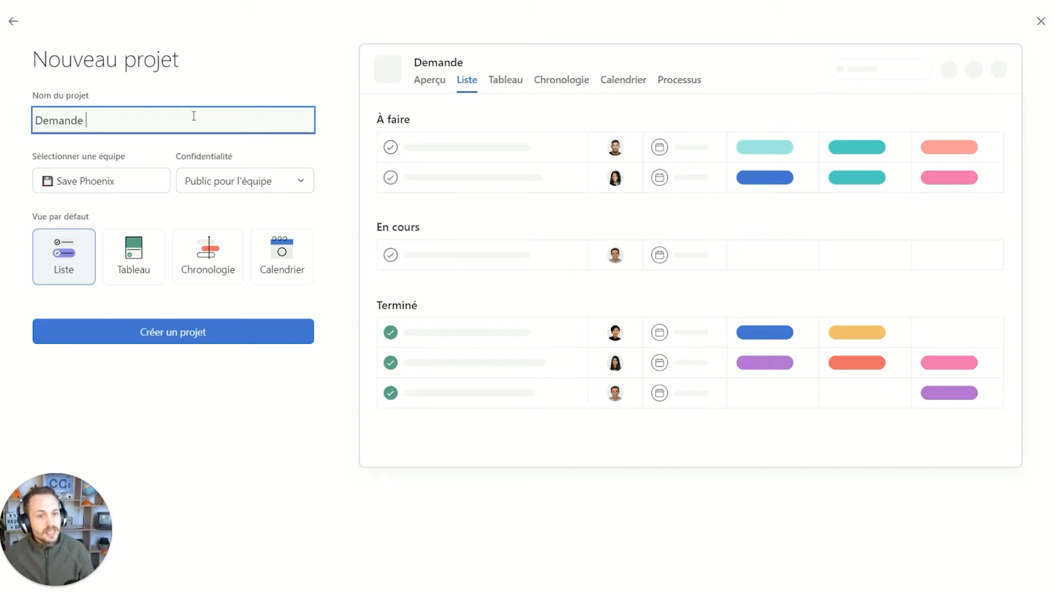
key(ctrl+a)
text(Nouvelle )
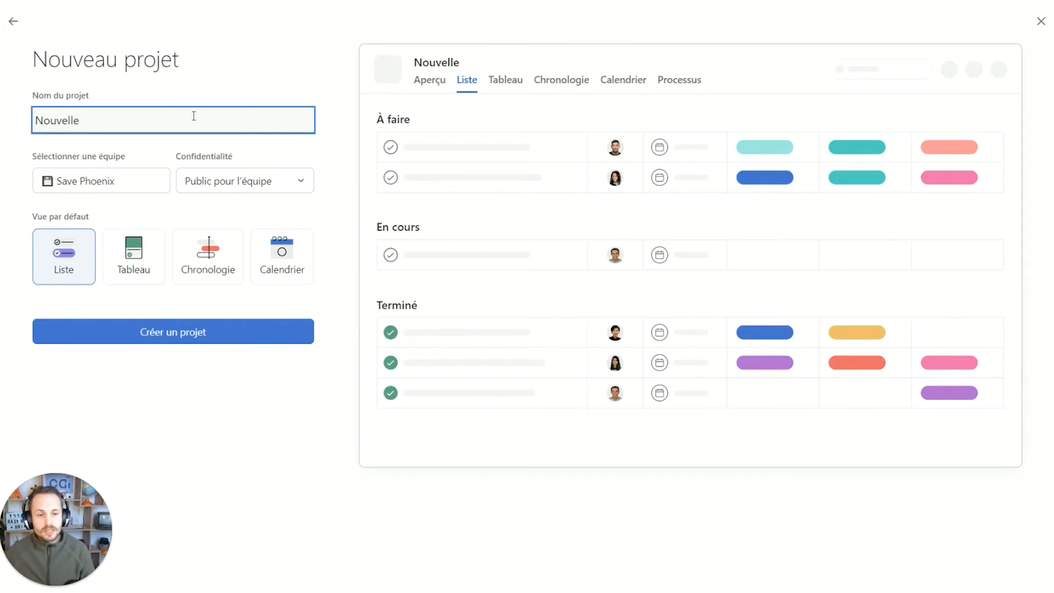
text(demandes)
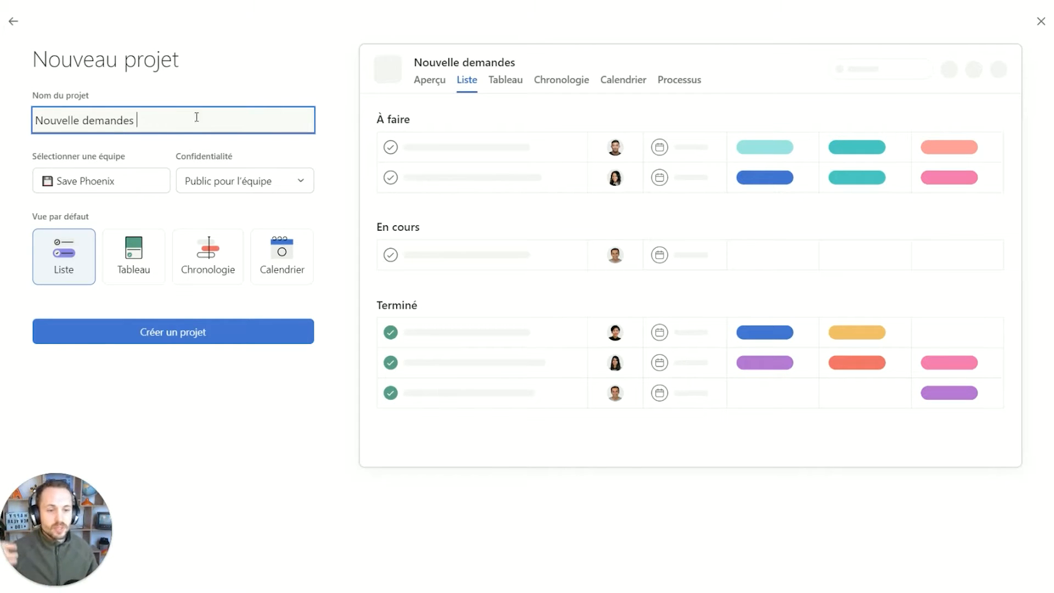
click(132, 181)
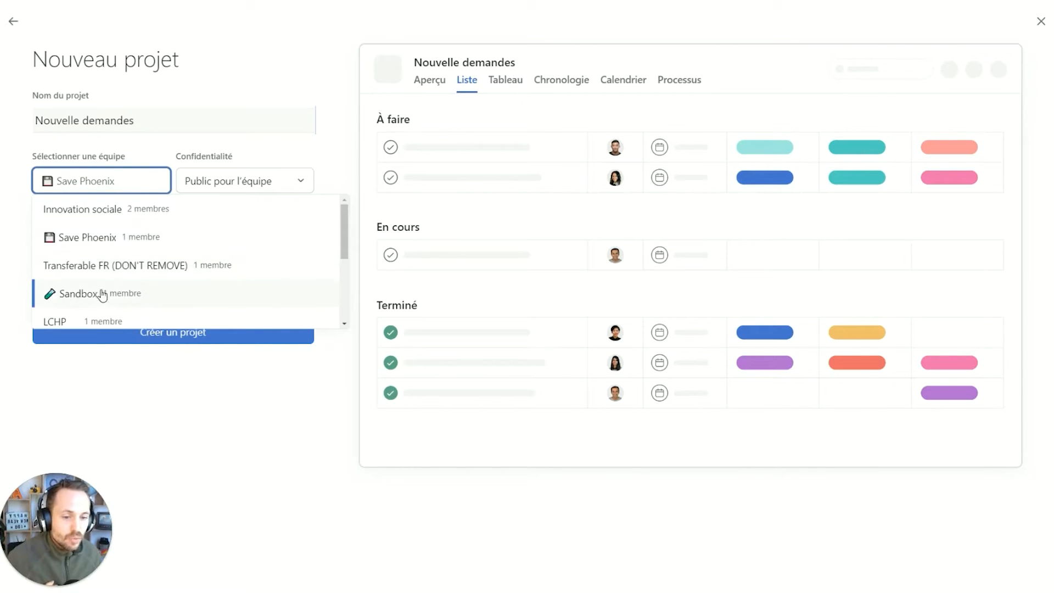
scroll(102, 295, down, 2)
click(151, 242)
click(212, 330)
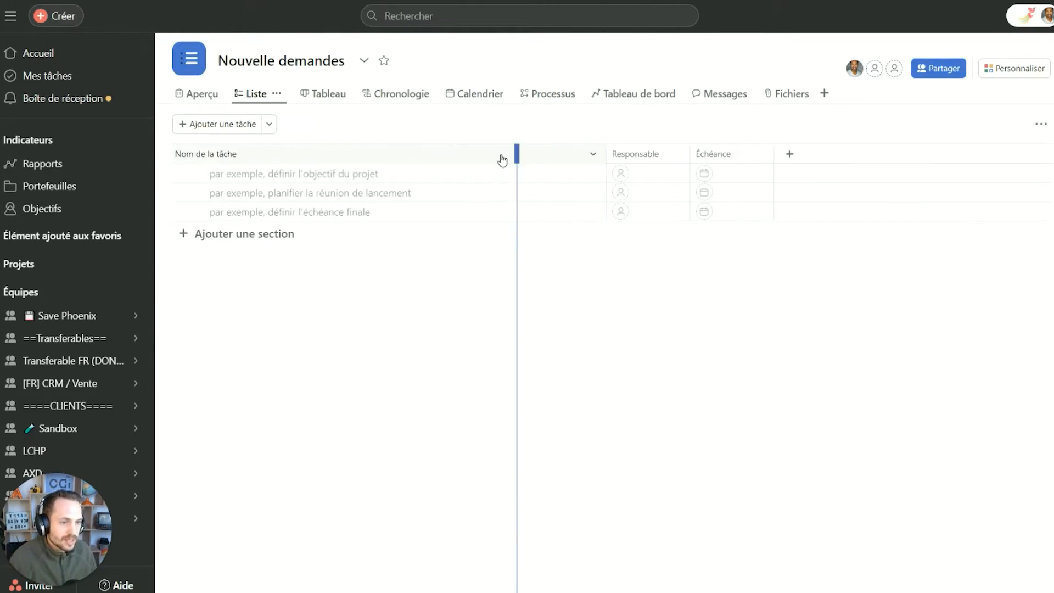
Narrow the Nom de la tâche column and bring up the add-field type choices.
drag(503, 161, 442, 158)
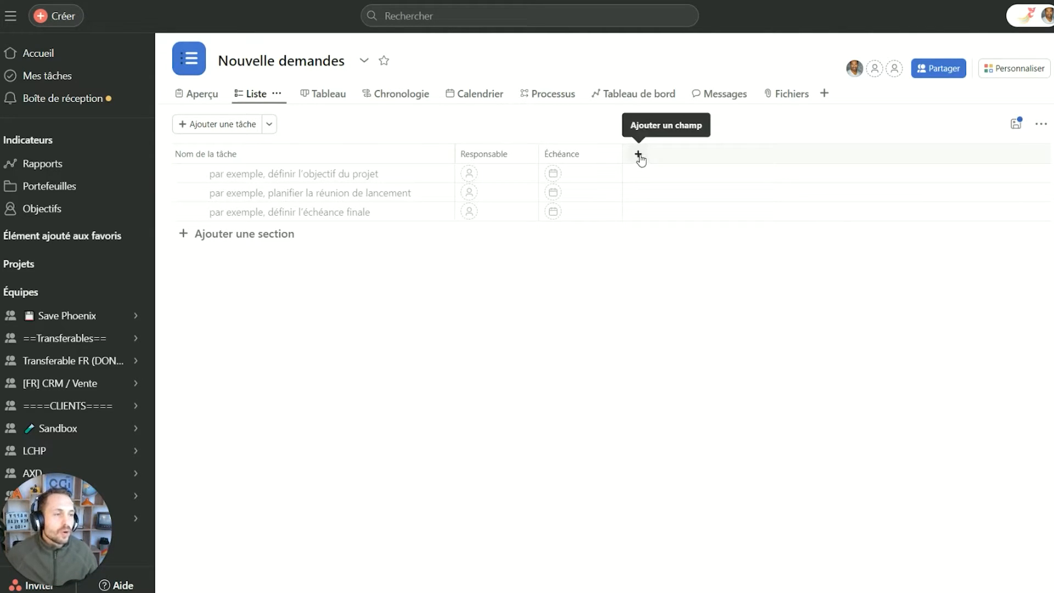
click(640, 157)
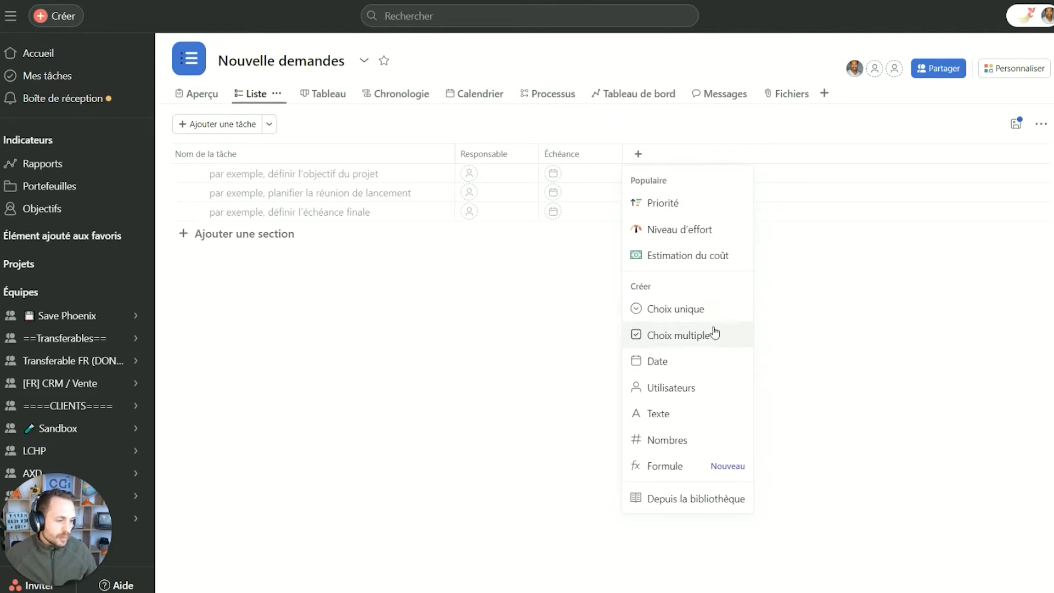
Create a single-choice field Urgence with options Faible, orange Moyenne and red Elevé.
click(671, 311)
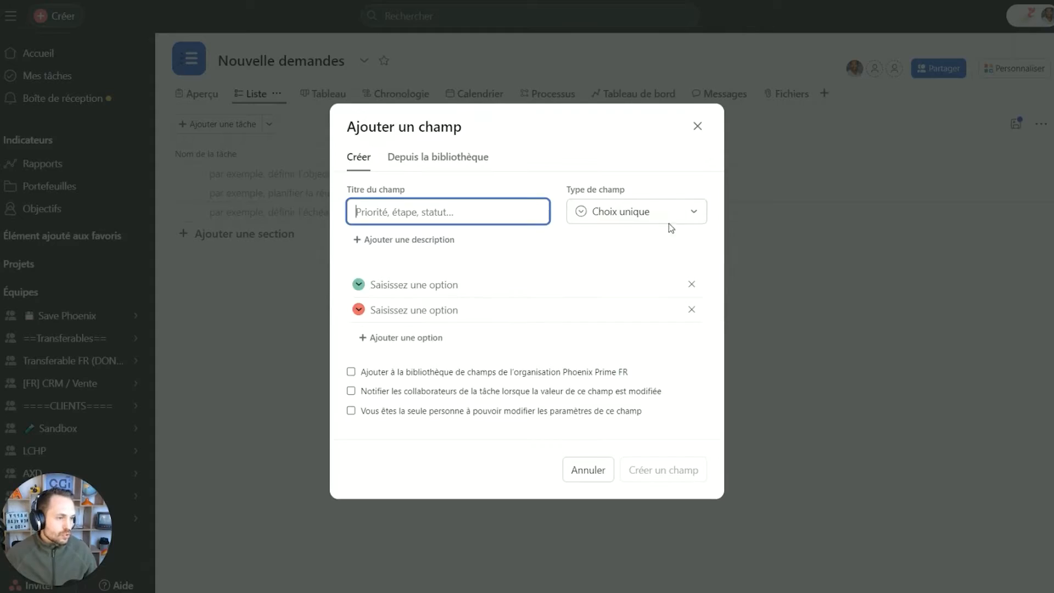
text(Urgence)
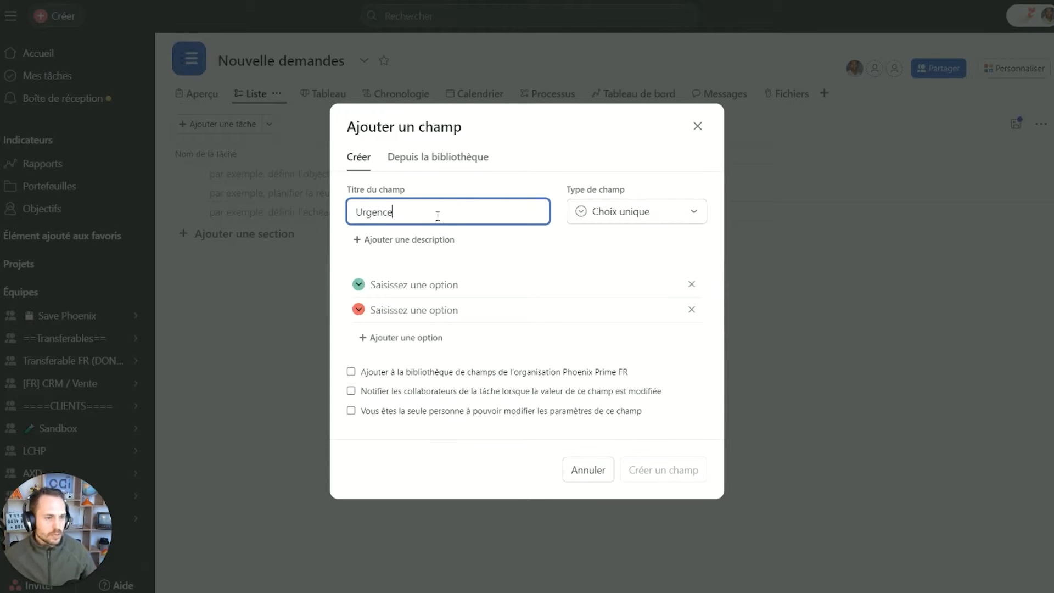
click(409, 281)
text(Faible)
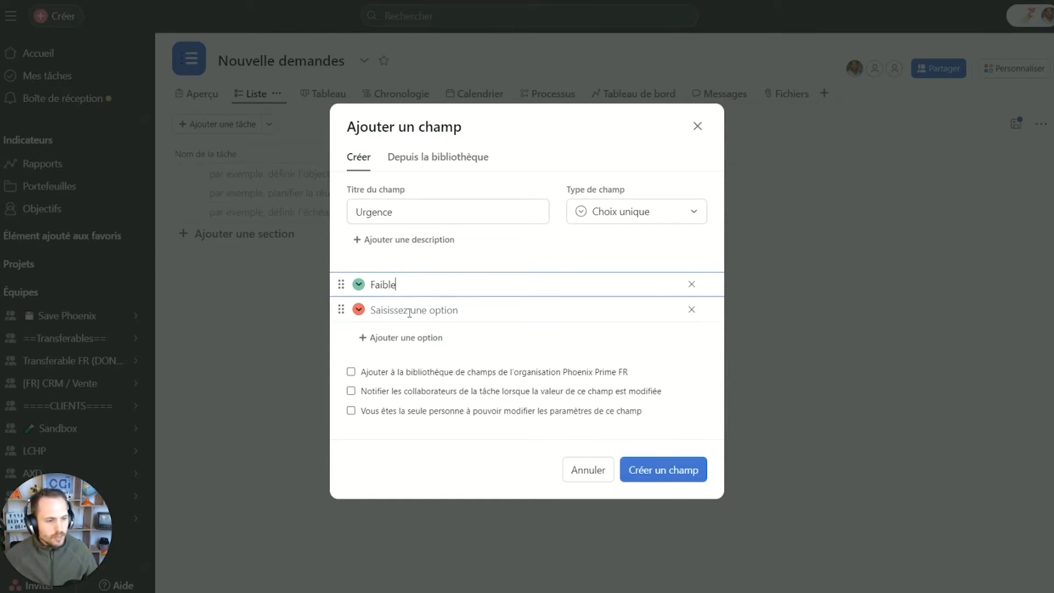
click(409, 311)
text(Moyenne)
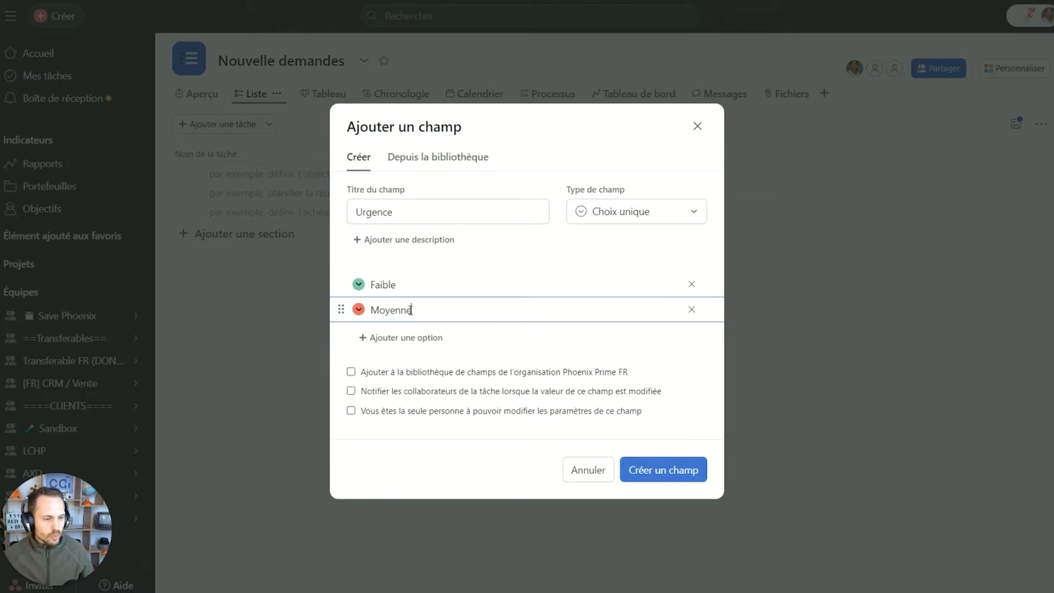
click(427, 340)
text(Elevé)
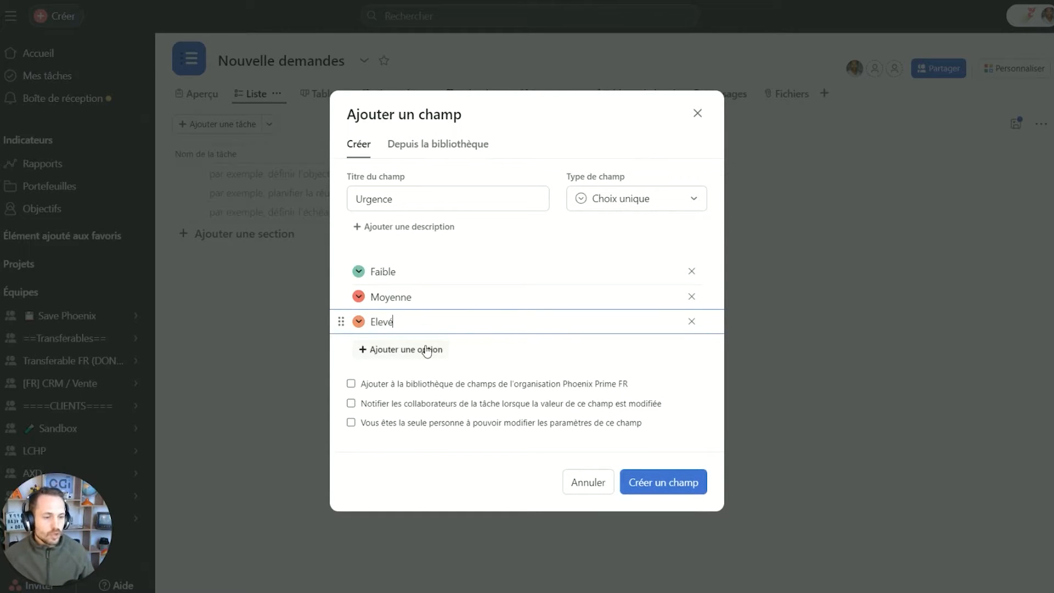
click(359, 322)
click(286, 335)
click(359, 296)
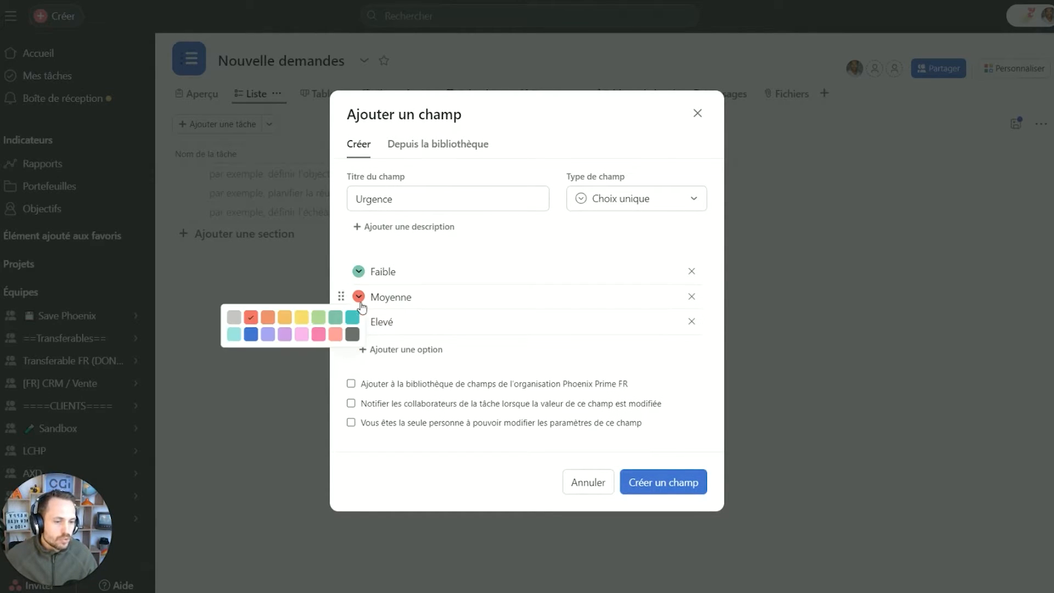
click(271, 319)
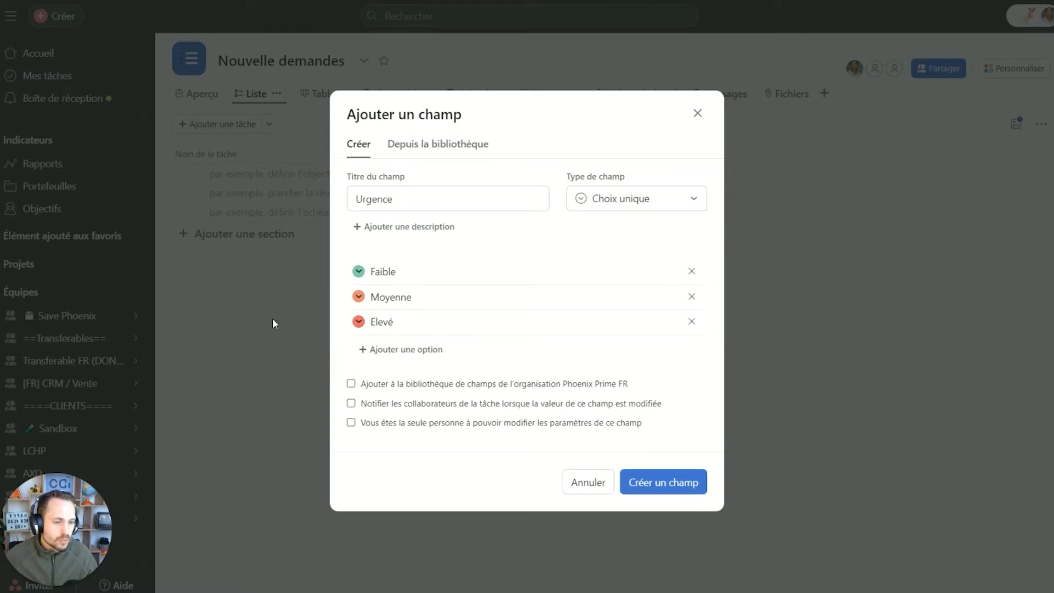
click(674, 487)
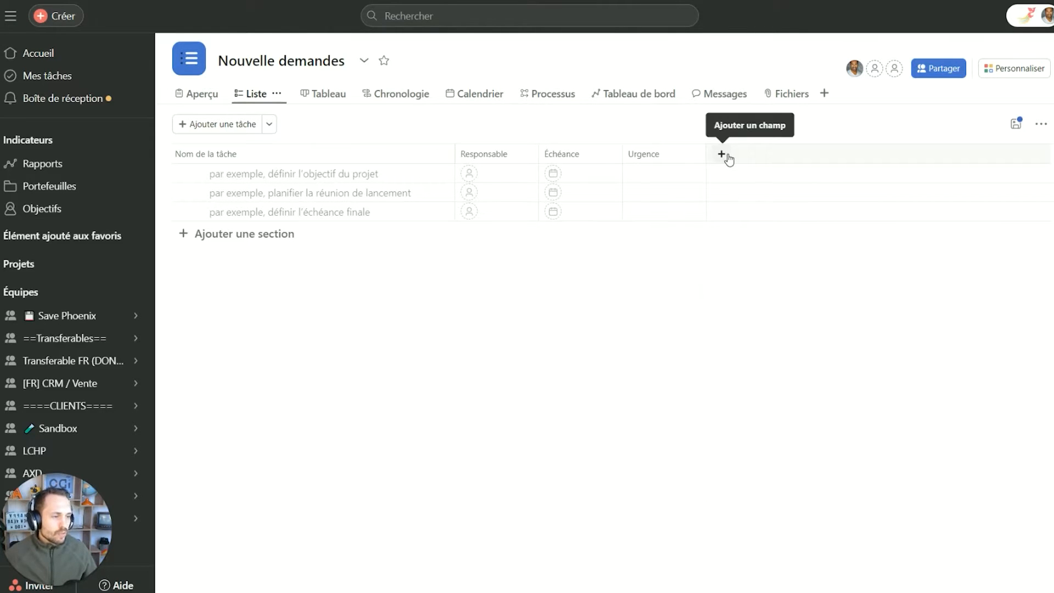
Add a number field named Numéro client to the project.
click(725, 157)
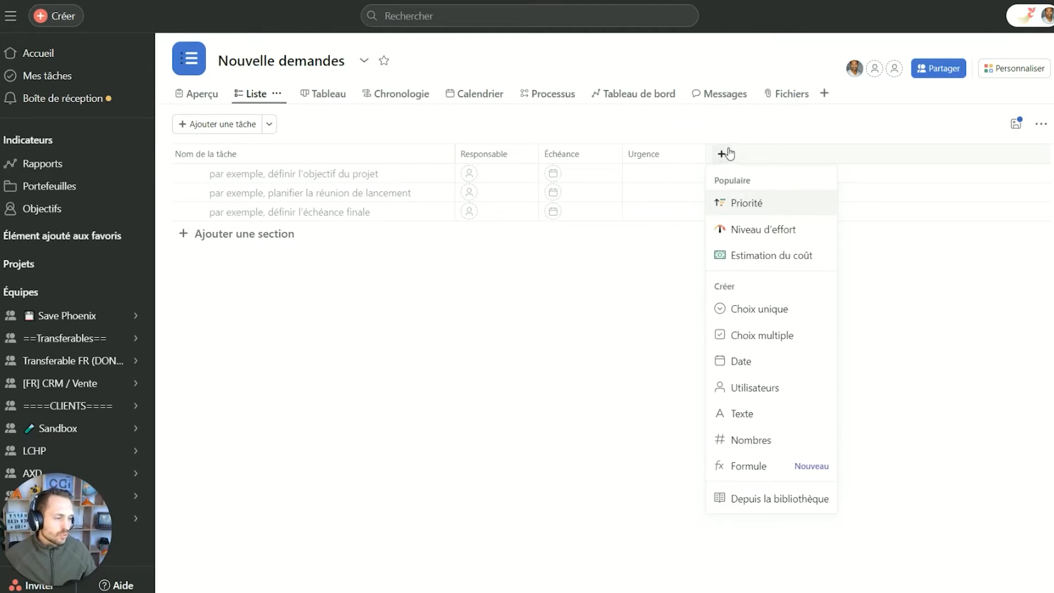
click(782, 440)
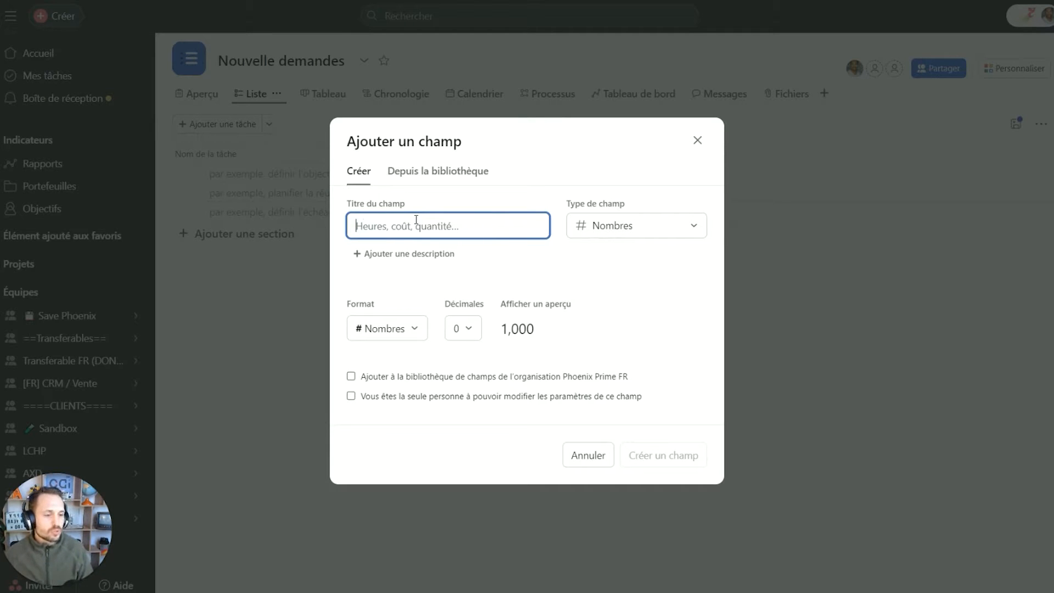
text(Numéro client)
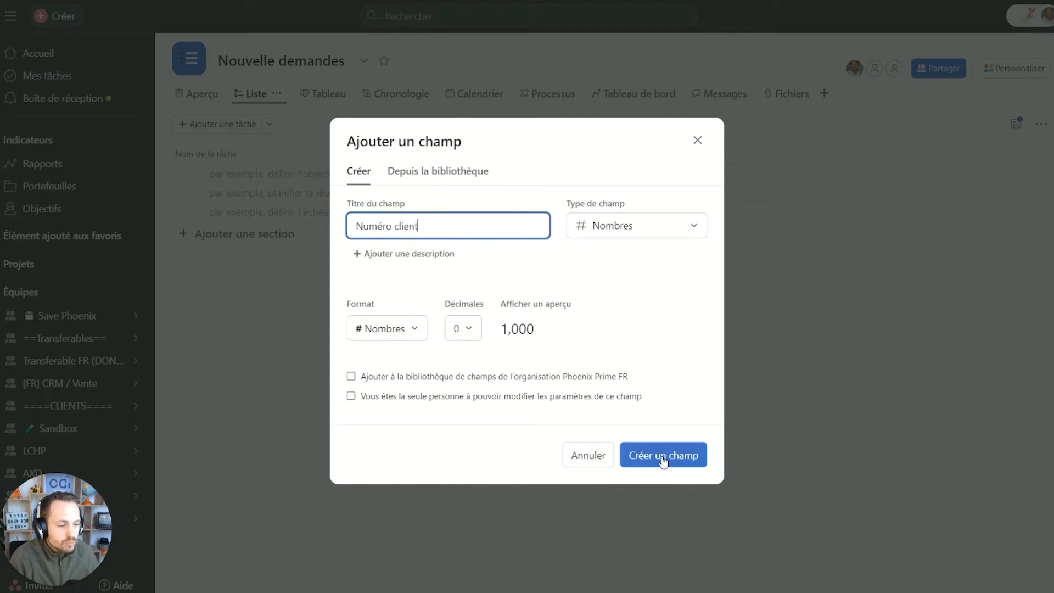
click(663, 457)
Save the column layout for everyone and review the Urgence field settings without changes.
click(1017, 126)
click(874, 171)
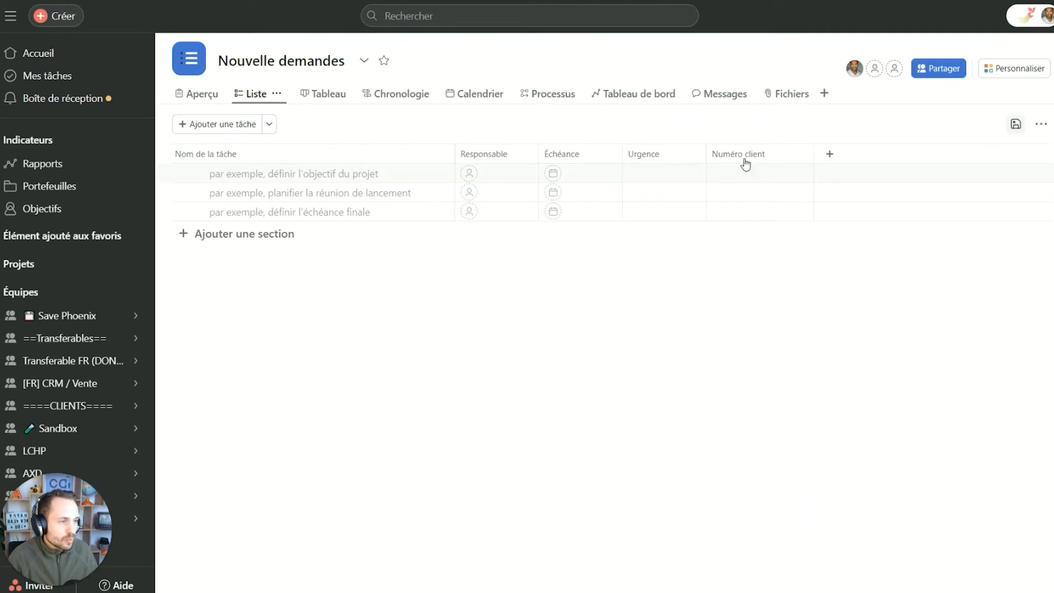
click(691, 153)
click(718, 331)
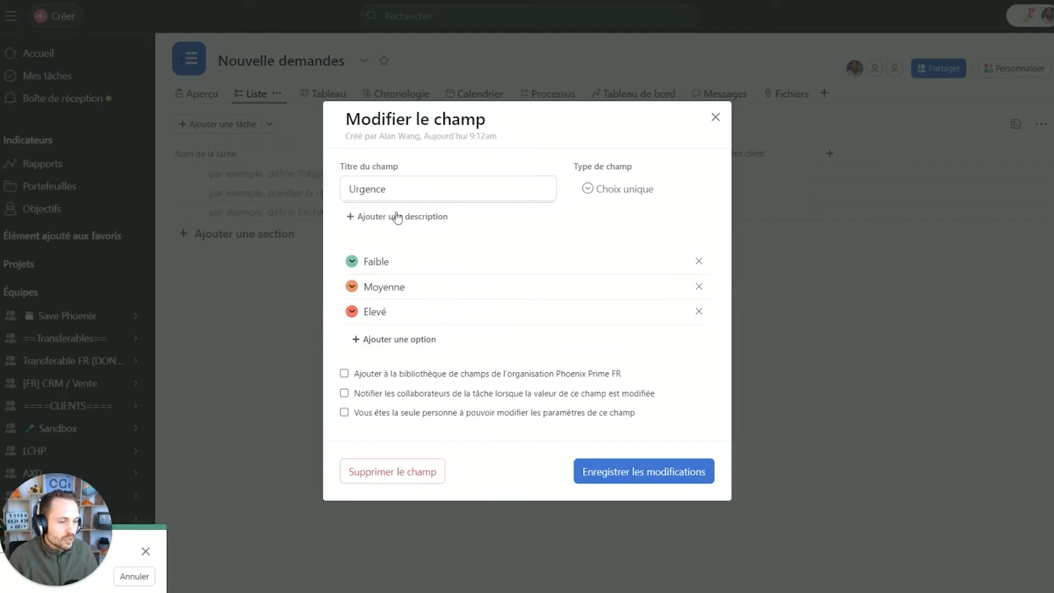
click(717, 114)
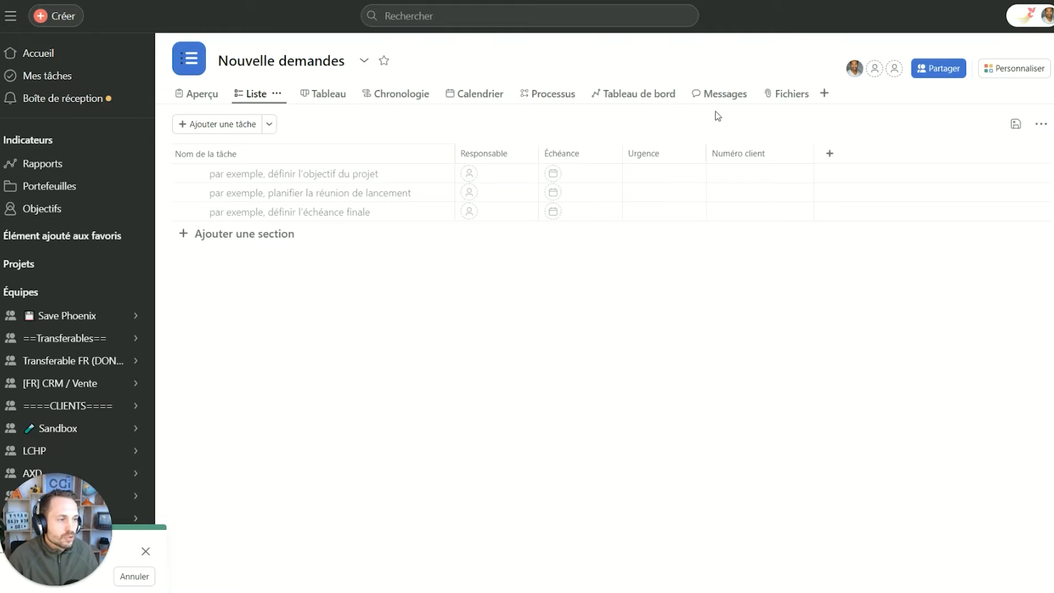
Add a new intake form from the Formulaires section of the customise panel.
click(1020, 70)
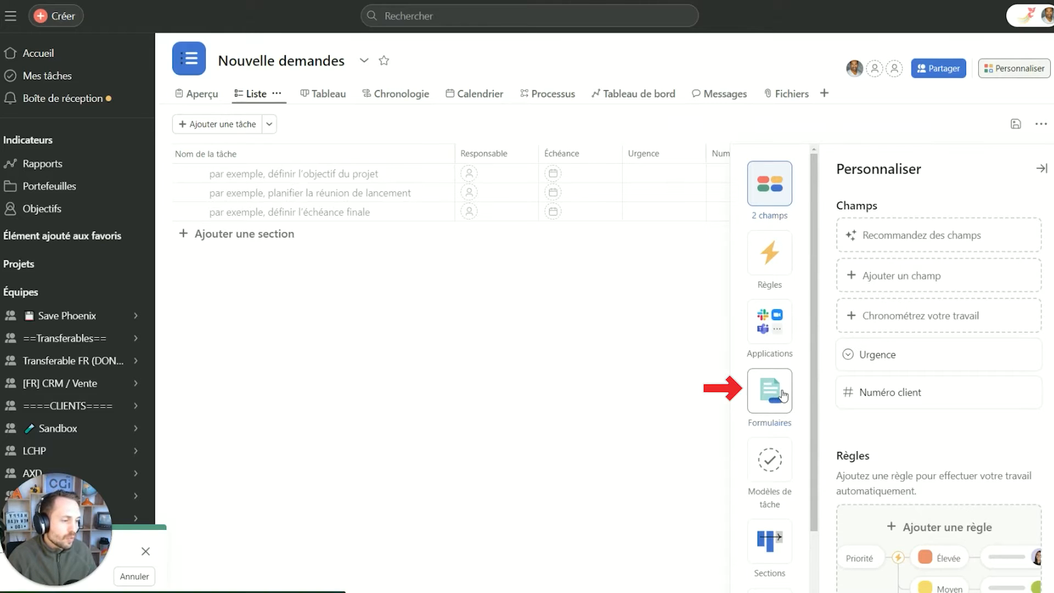
click(784, 395)
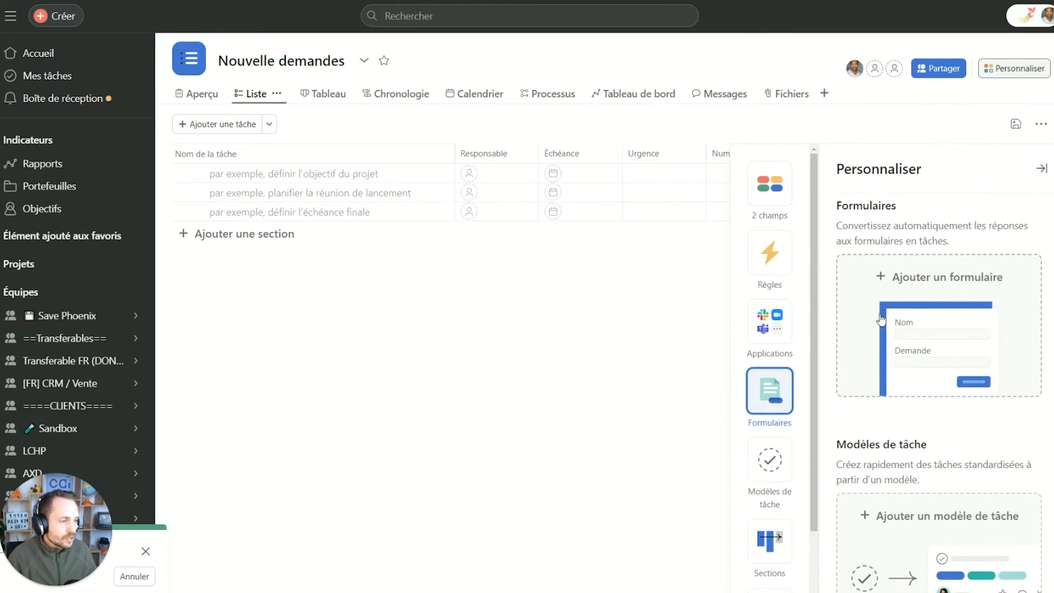
click(942, 300)
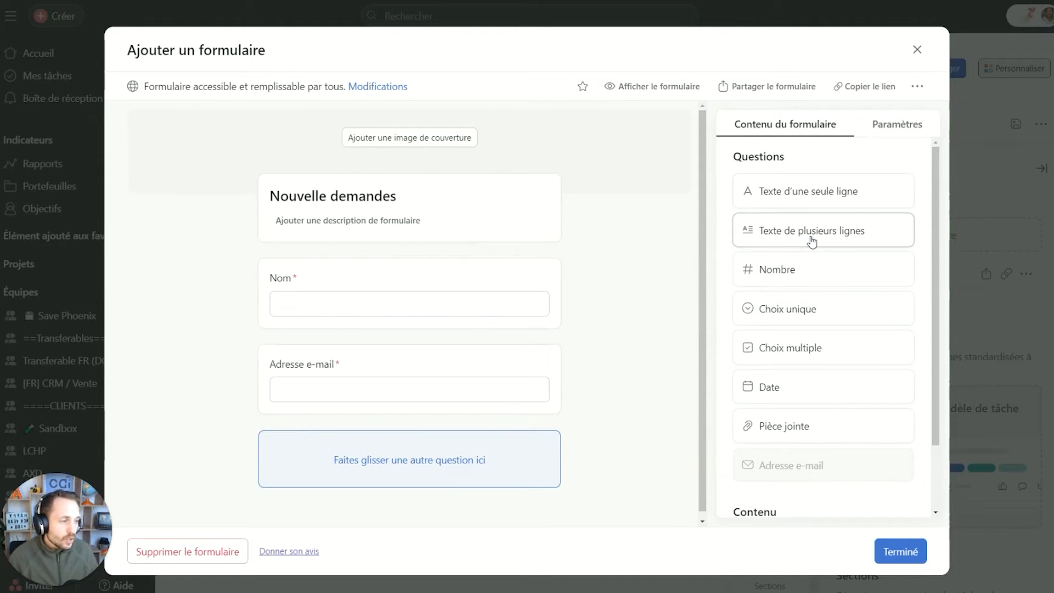
Add a single-choice question 'Urgence' below Adresse e-mail, linked to the Urgence field's Faible/Moyenne/Elevé options.
drag(814, 314, 372, 452)
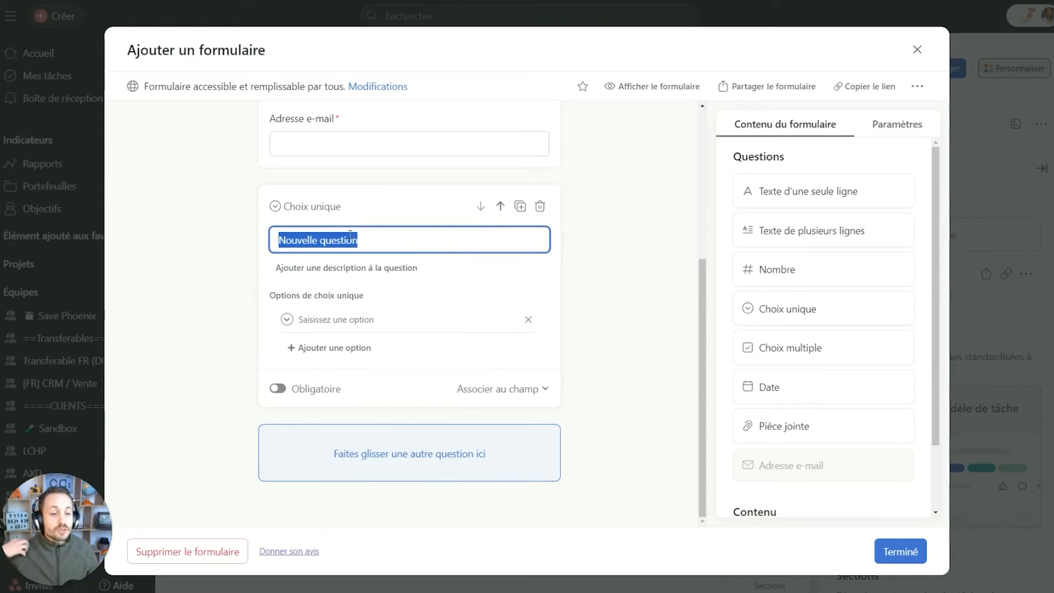
text(Urgence)
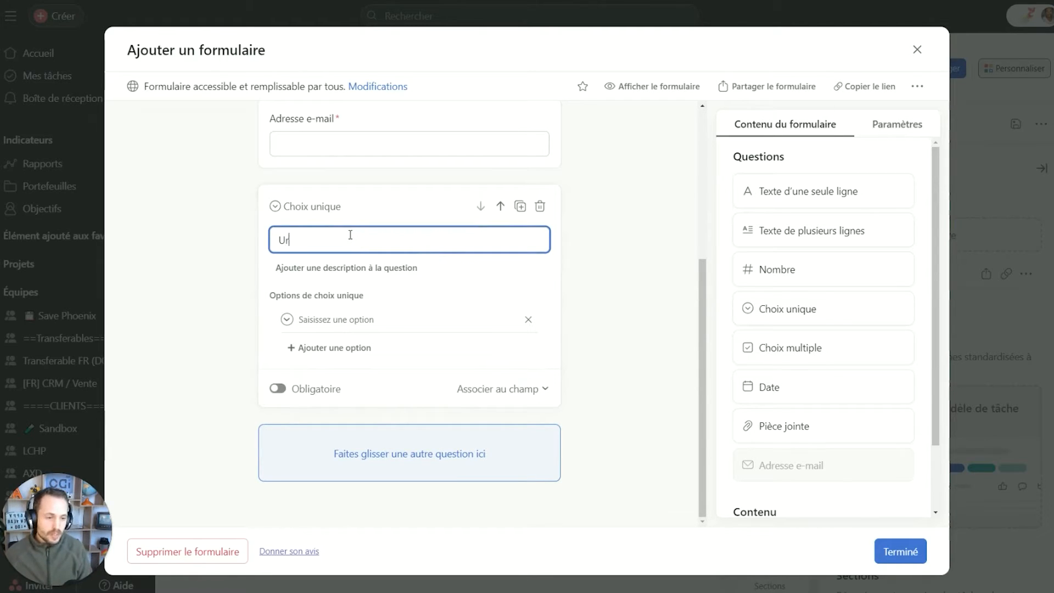
click(335, 320)
text(Fai)
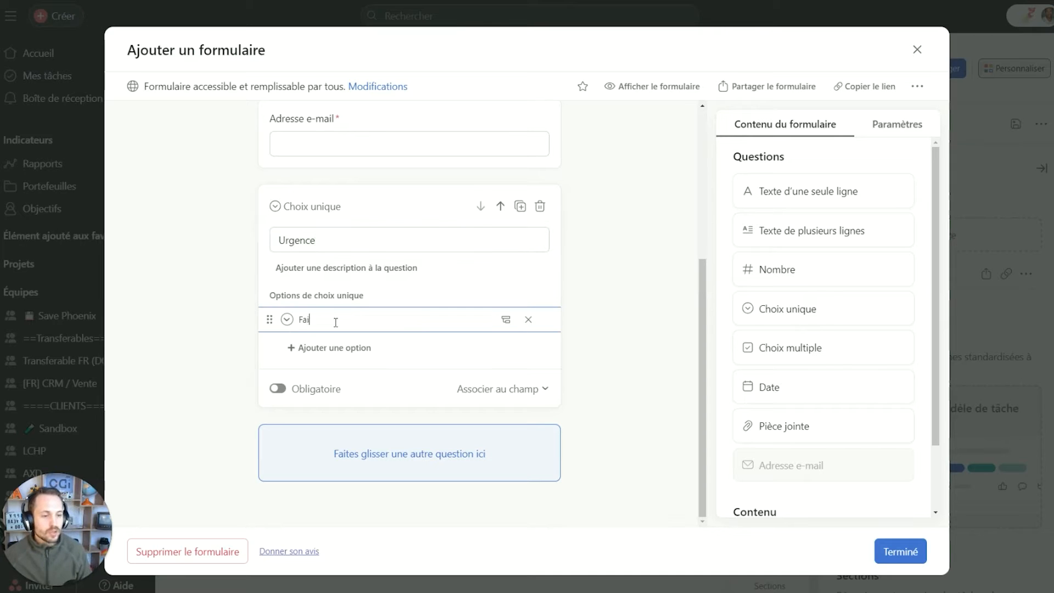
text(ble)
click(301, 348)
text(Moyenne)
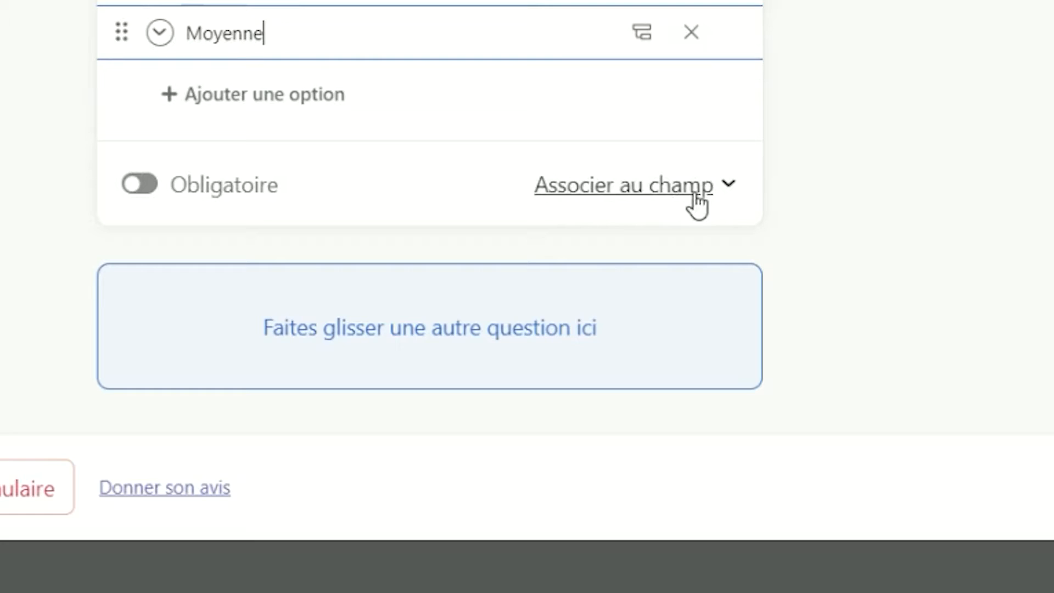
click(698, 202)
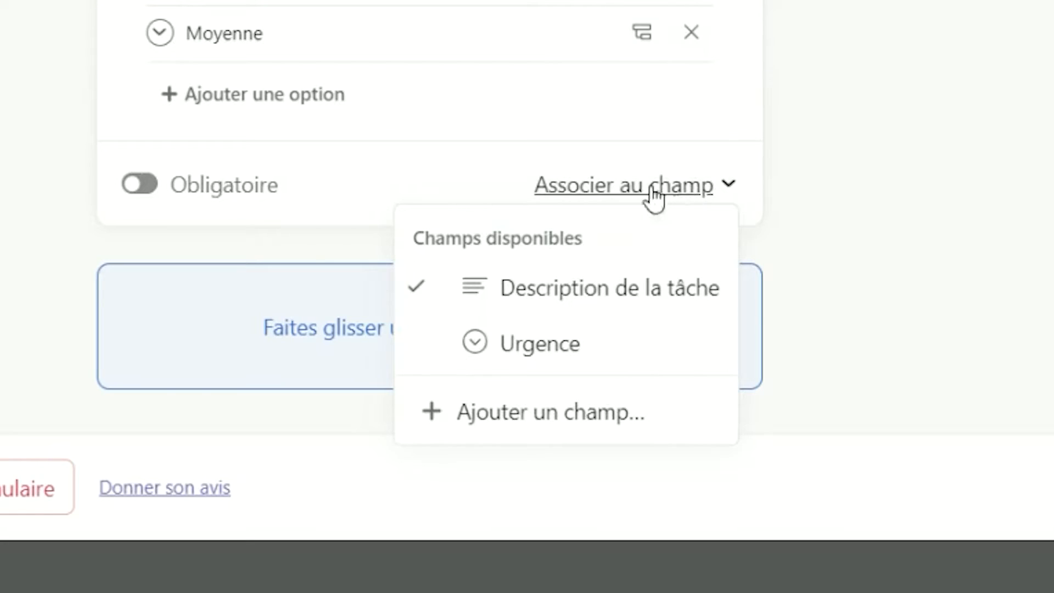
click(546, 363)
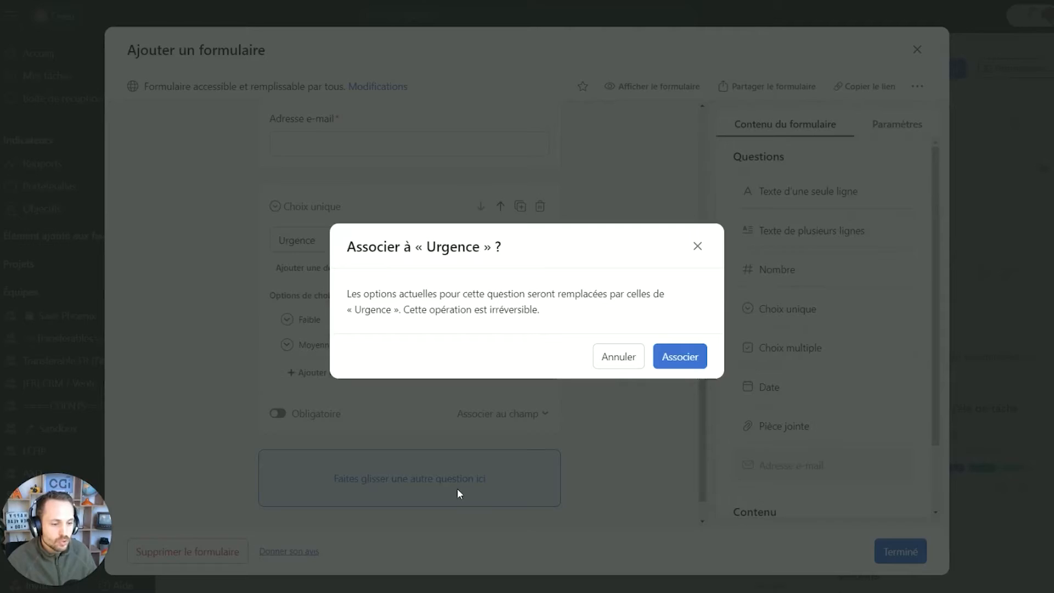
click(680, 358)
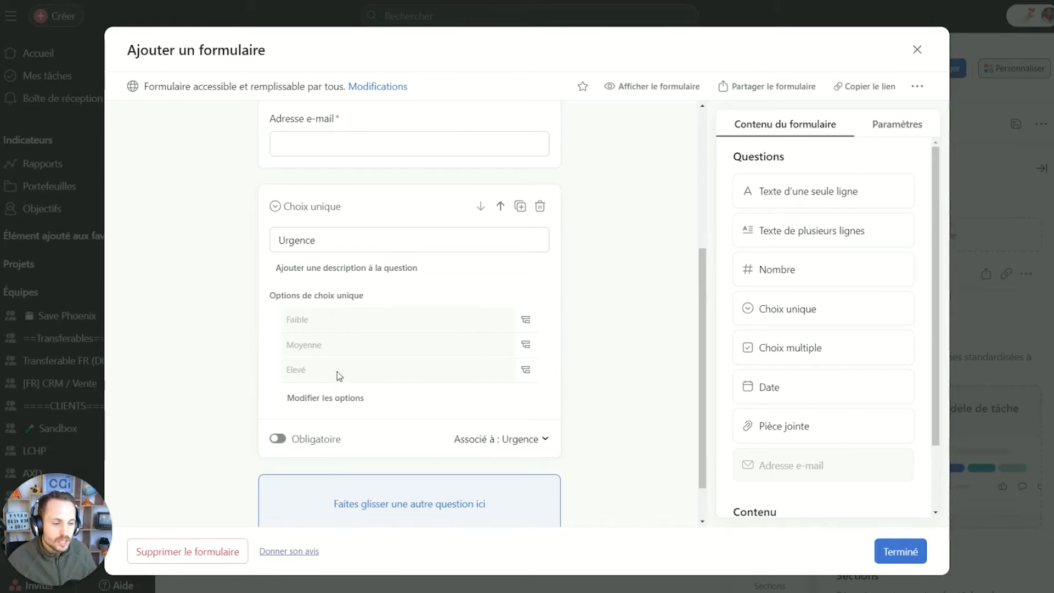
scroll(346, 317, down, 2)
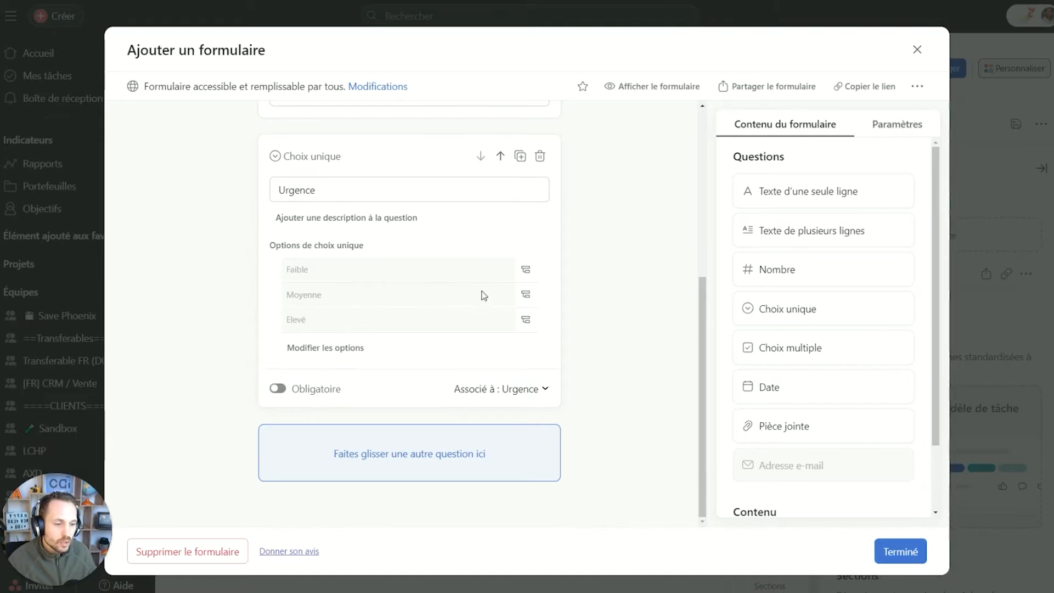
Toggle the Urgence question's Obligatoire setting on, then back off.
scroll(535, 310, up, 2)
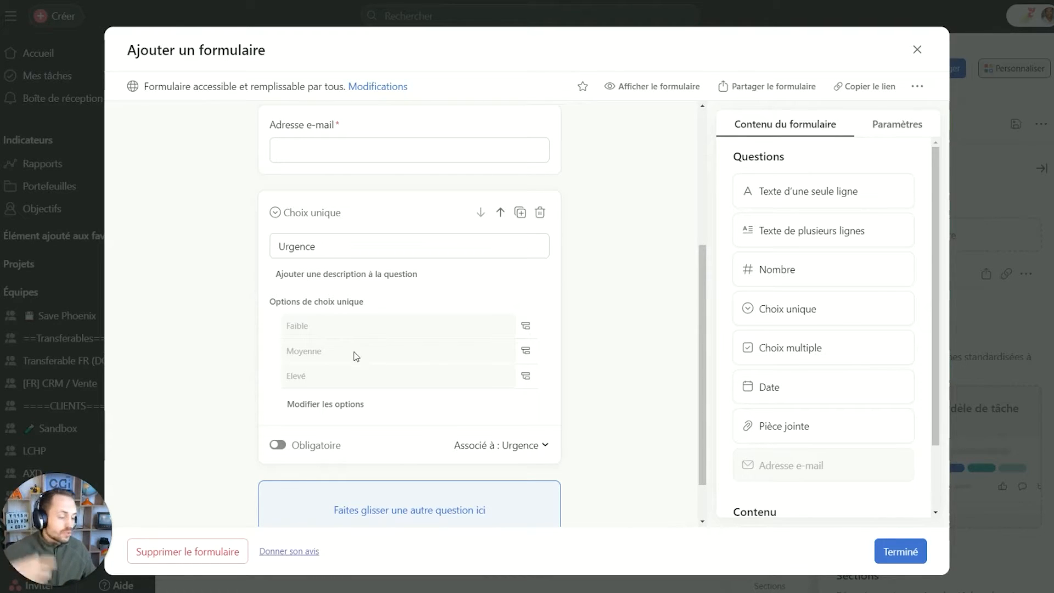
click(277, 447)
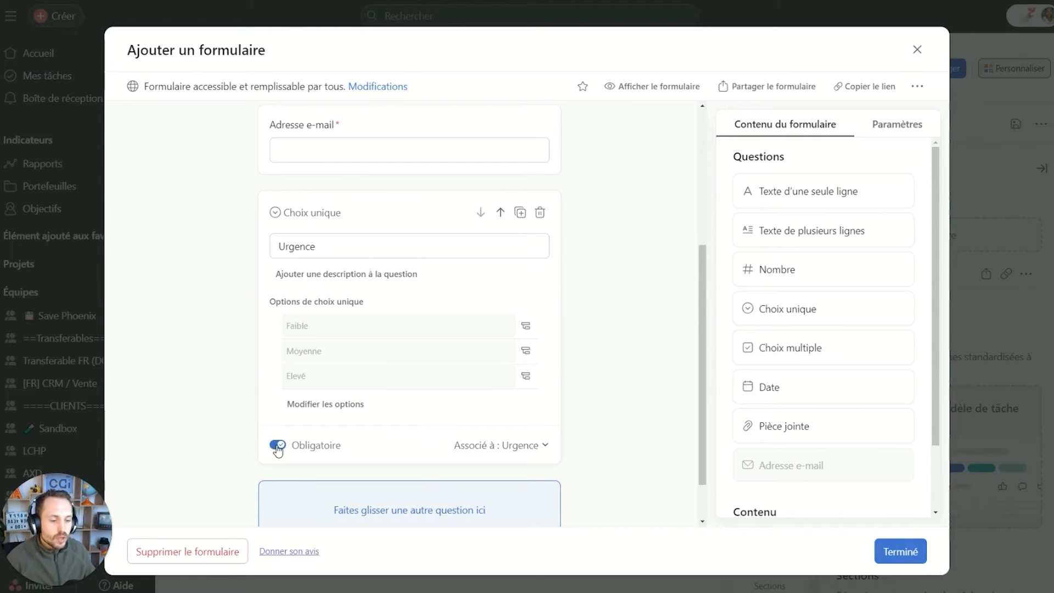
click(277, 446)
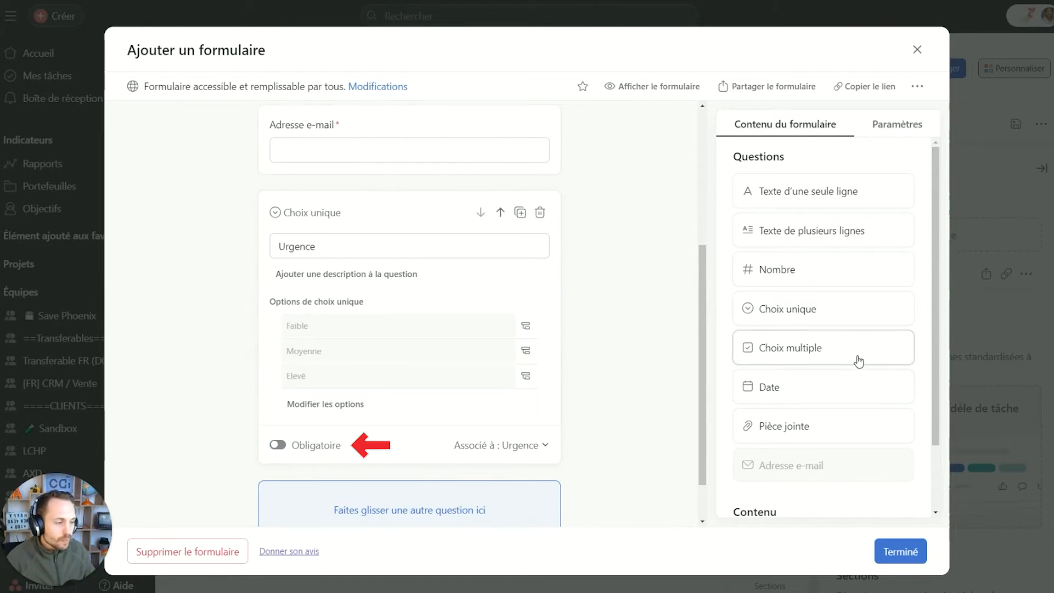
scroll(859, 365, down, 1)
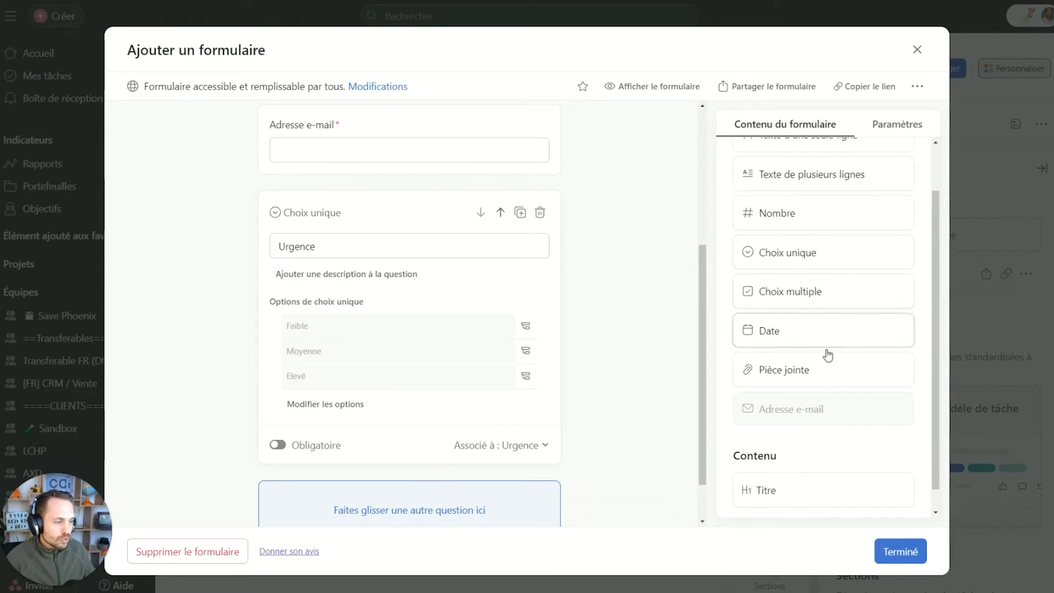
Add a Pièce jointe question described '(optionnel)' that allows multiple attachments.
drag(813, 373, 417, 456)
click(320, 433)
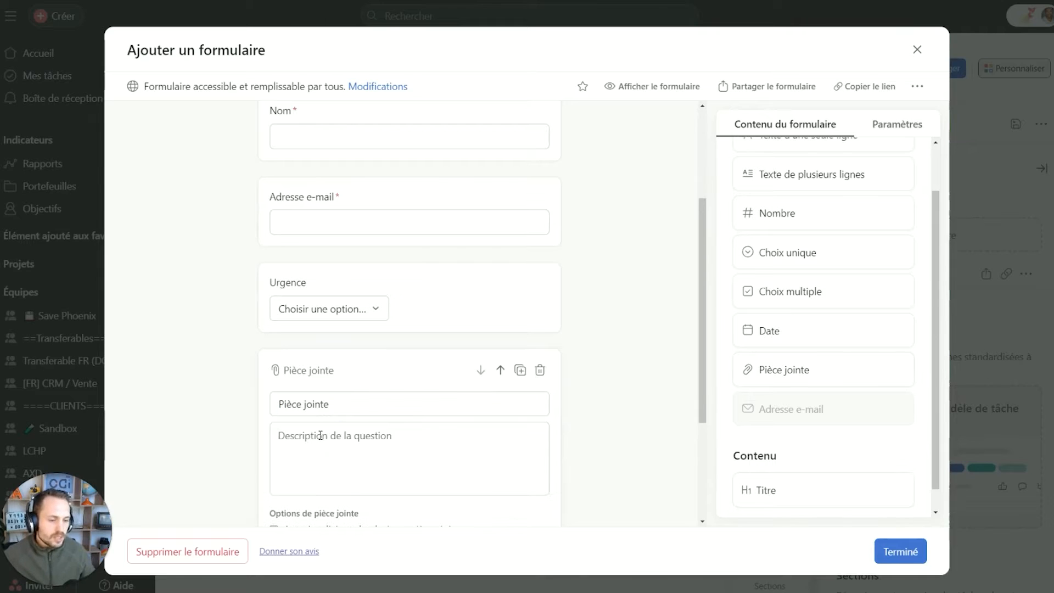
click(320, 435)
text((o)
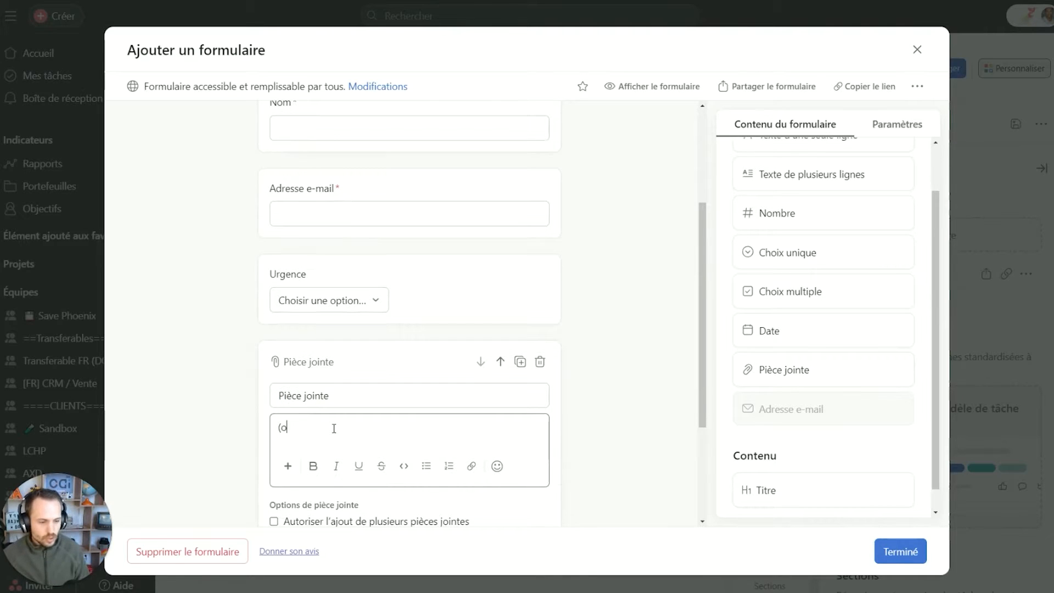
text(ptionnel))
scroll(384, 414, down, 1)
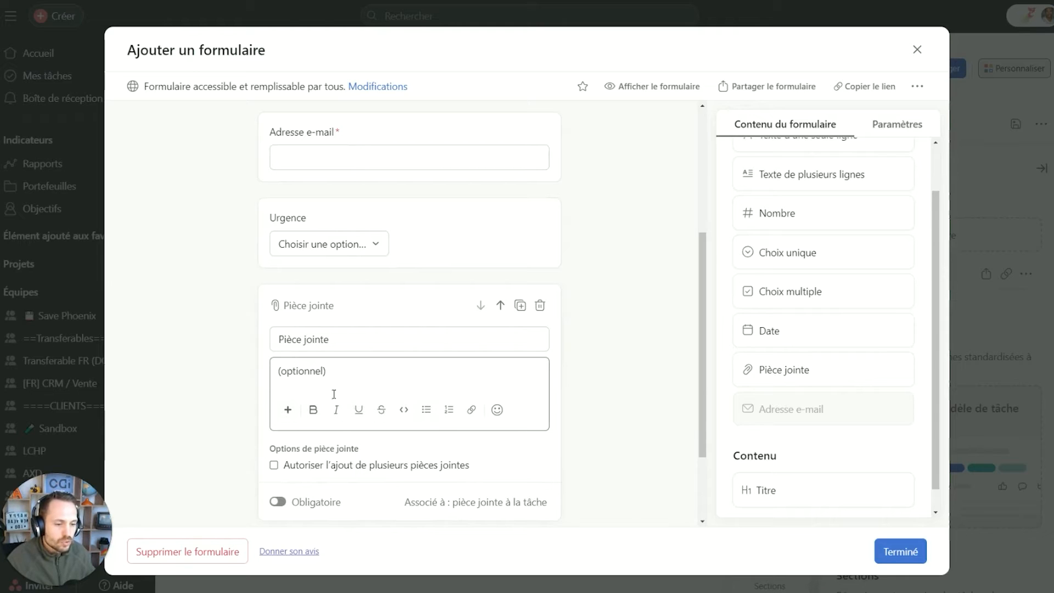
scroll(574, 419, down, 1)
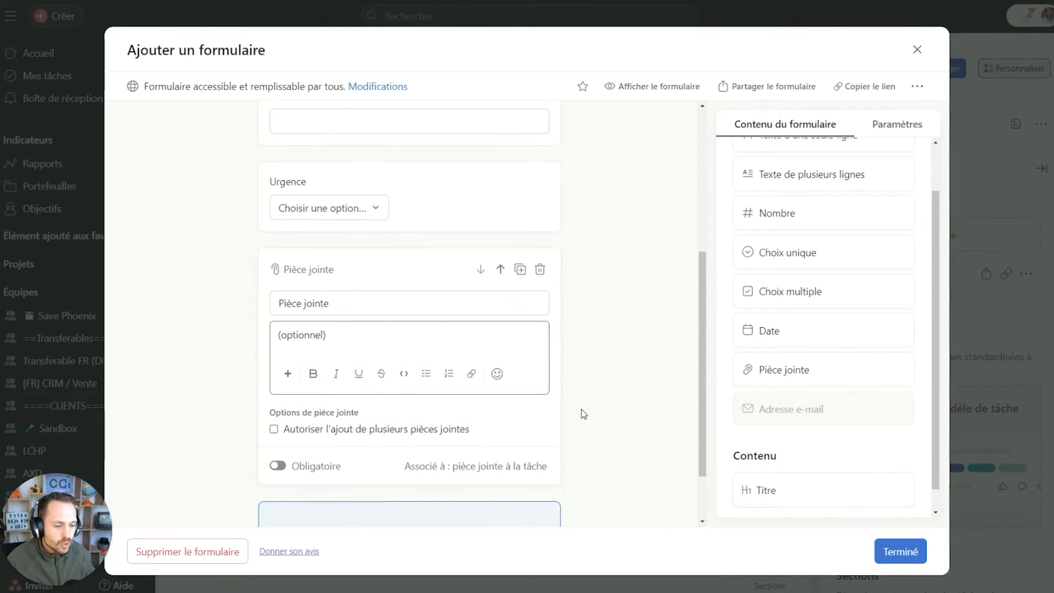
click(386, 411)
scroll(582, 404, up, 2)
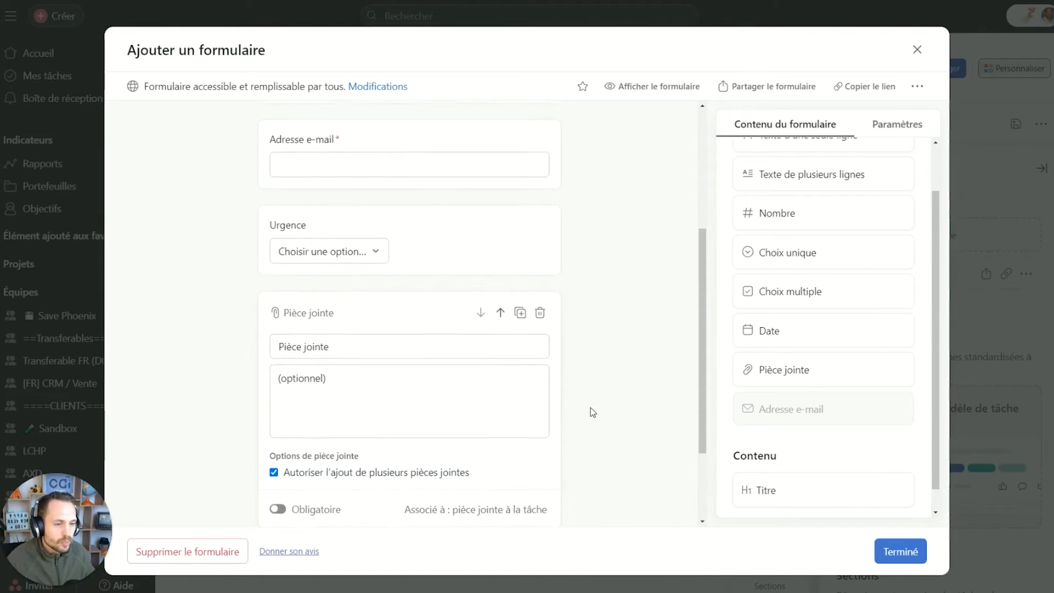
scroll(602, 395, up, 1)
Make the Urgence question required.
click(464, 348)
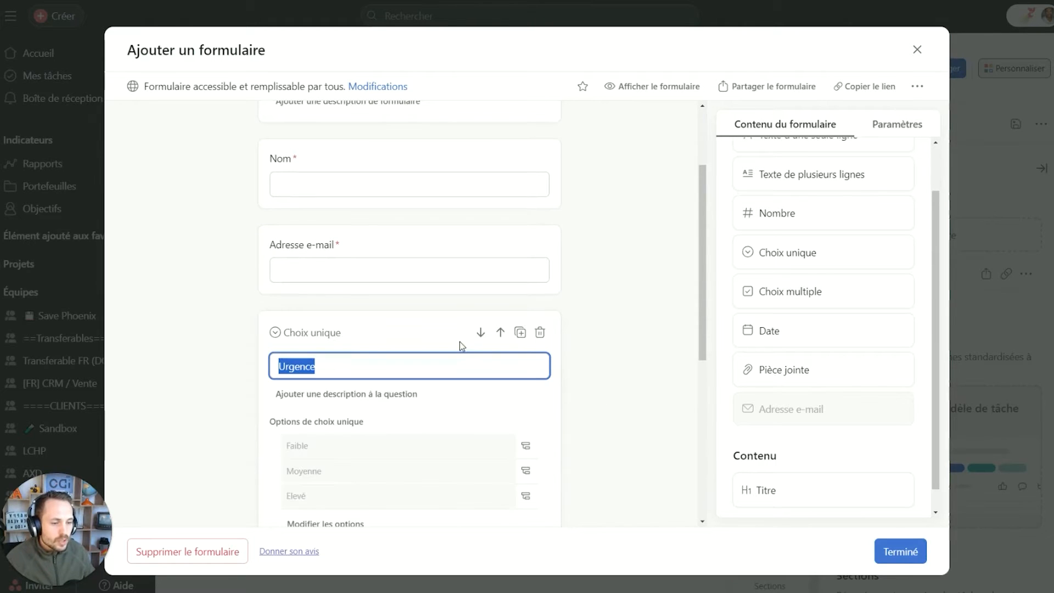
scroll(328, 442, down, 1)
click(276, 508)
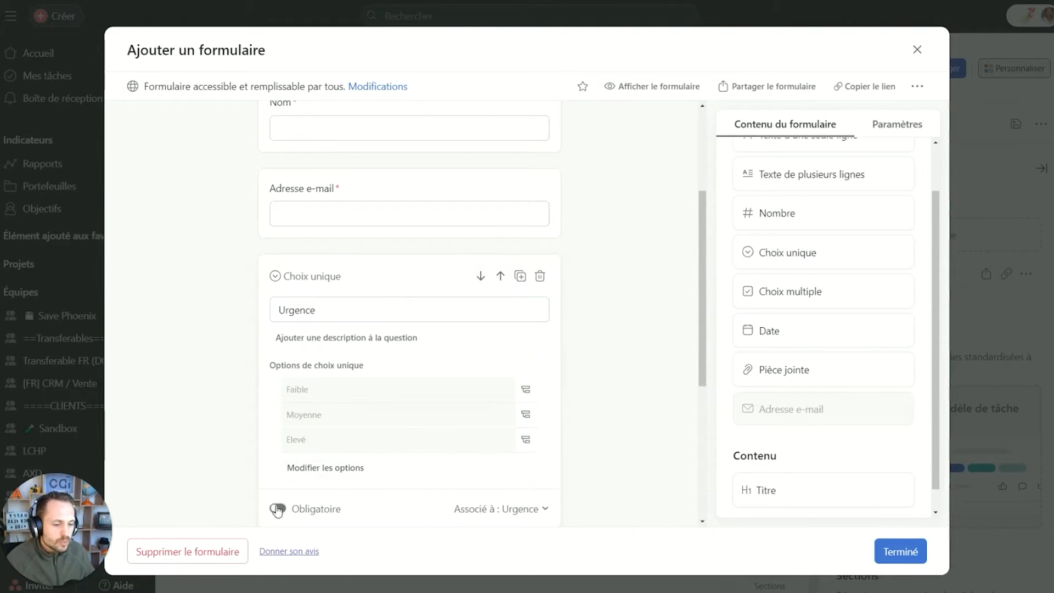
click(588, 330)
scroll(513, 254, up, 1)
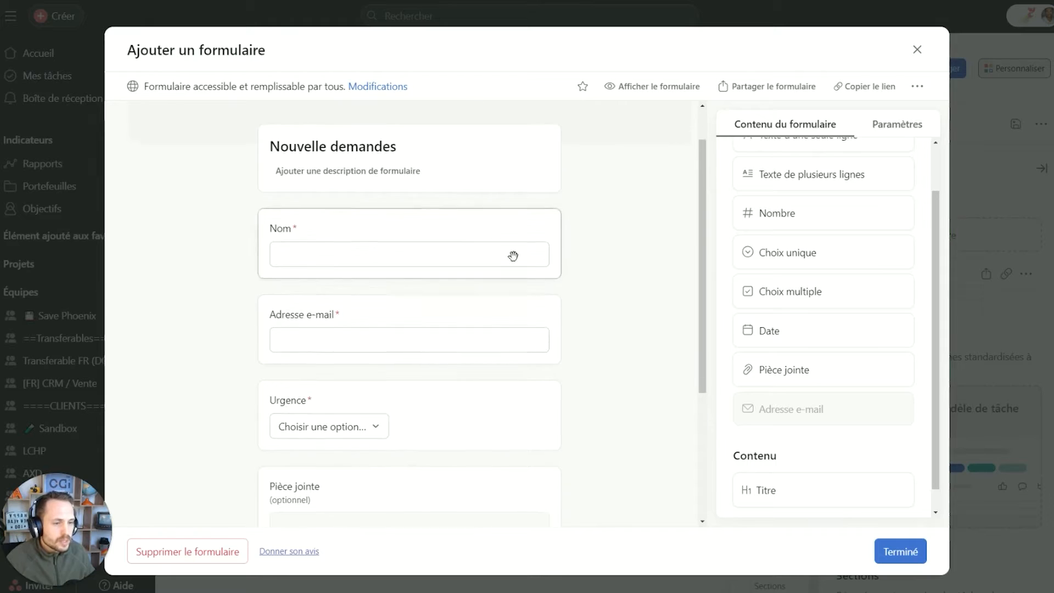
Write 'Merci de remplir avec des détails' as the form description, then begin adding a cover image.
click(355, 191)
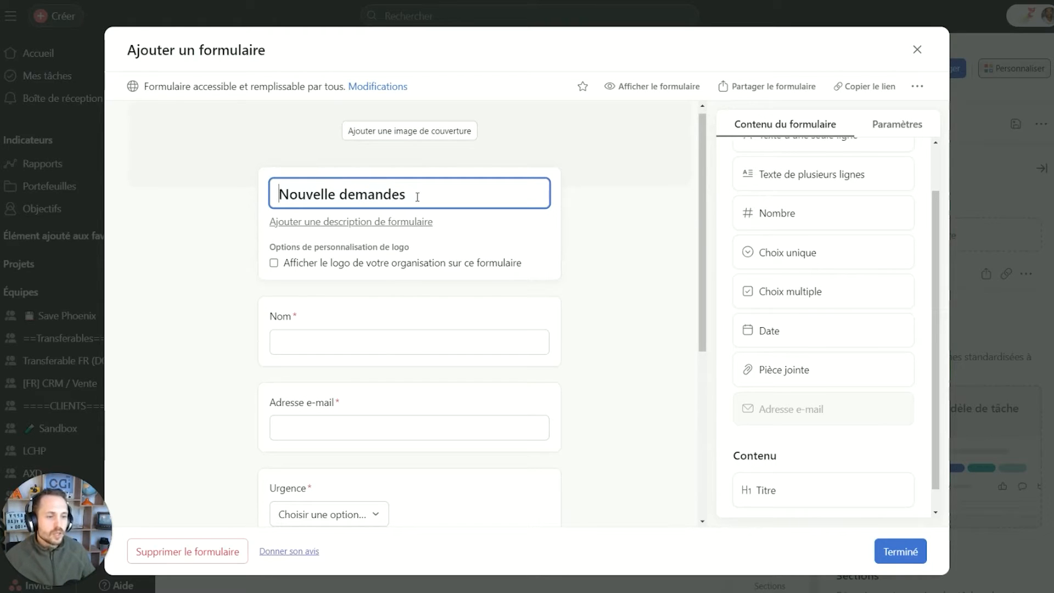
click(351, 222)
text(Merci de votre)
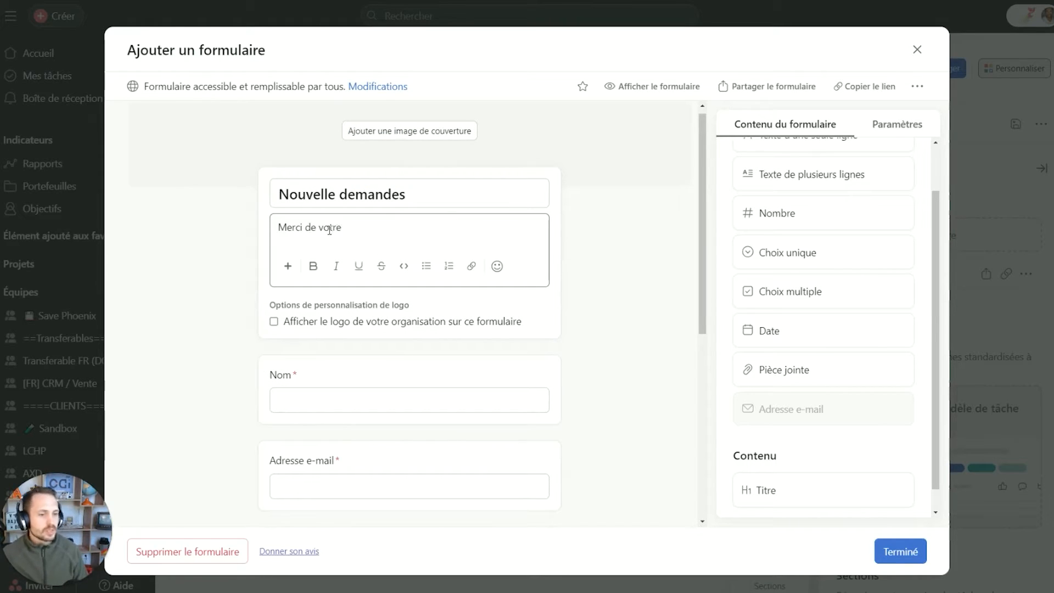
key(BackSpace)
key(BackSpace)
key(BackSpace)
key(BackSpace)
key(BackSpace)
text(remplir vo)
key(BackSpace)
key(BackSpace)
text(avec des détails)
click(427, 153)
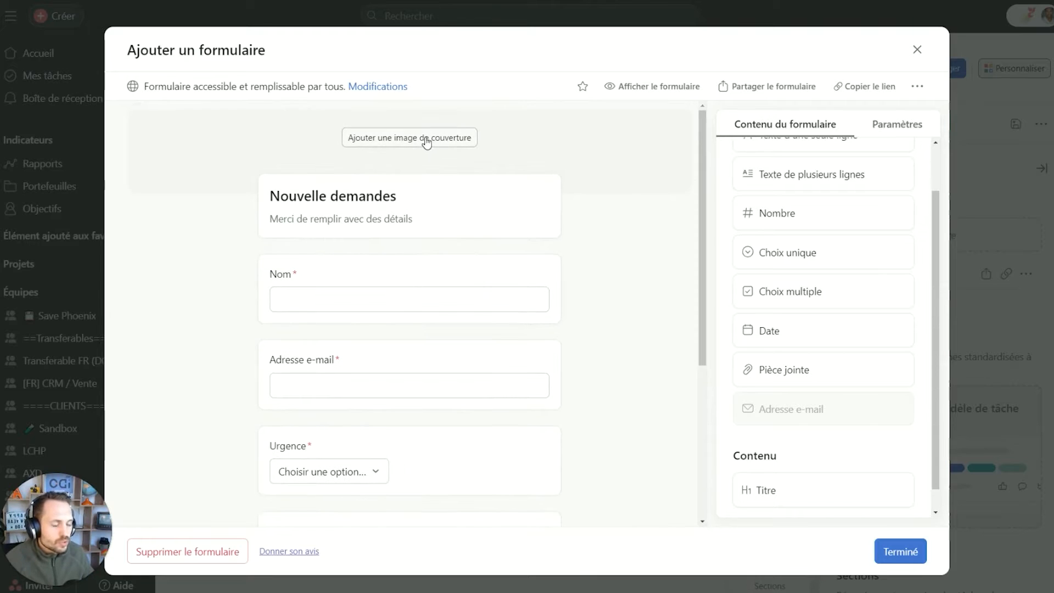
click(427, 139)
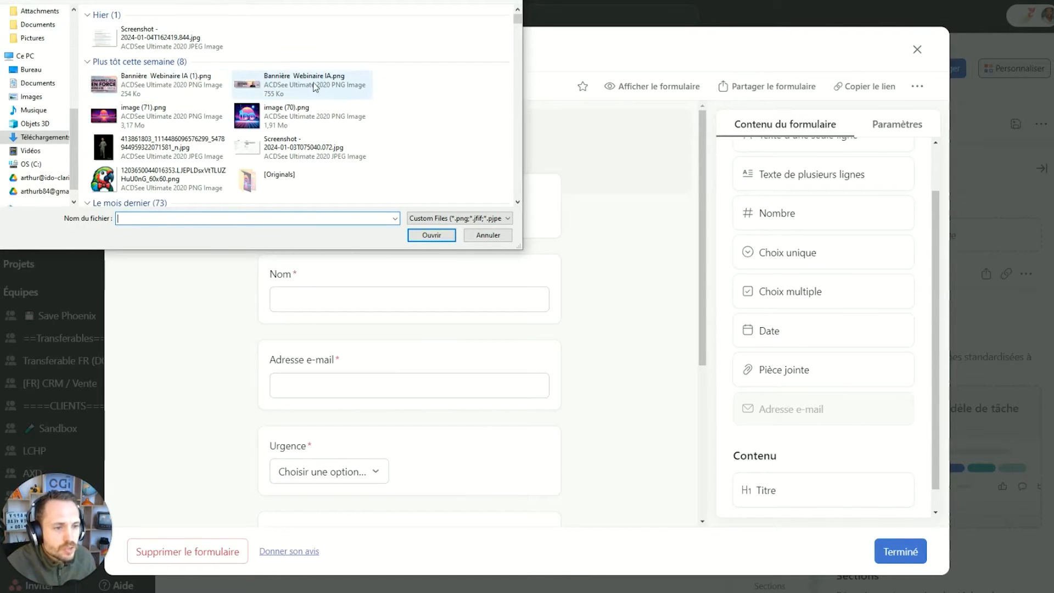
Pick image (71).png in the file picker as the form's cover image.
double_click(170, 117)
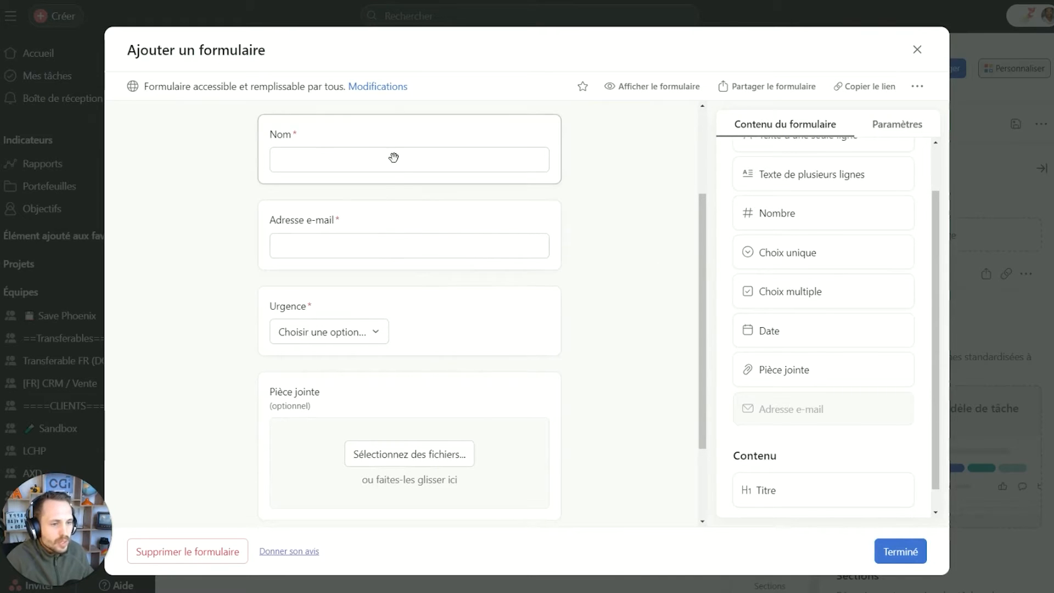
Check the Nom and Urgence questions' settings without changing them.
click(377, 139)
click(514, 240)
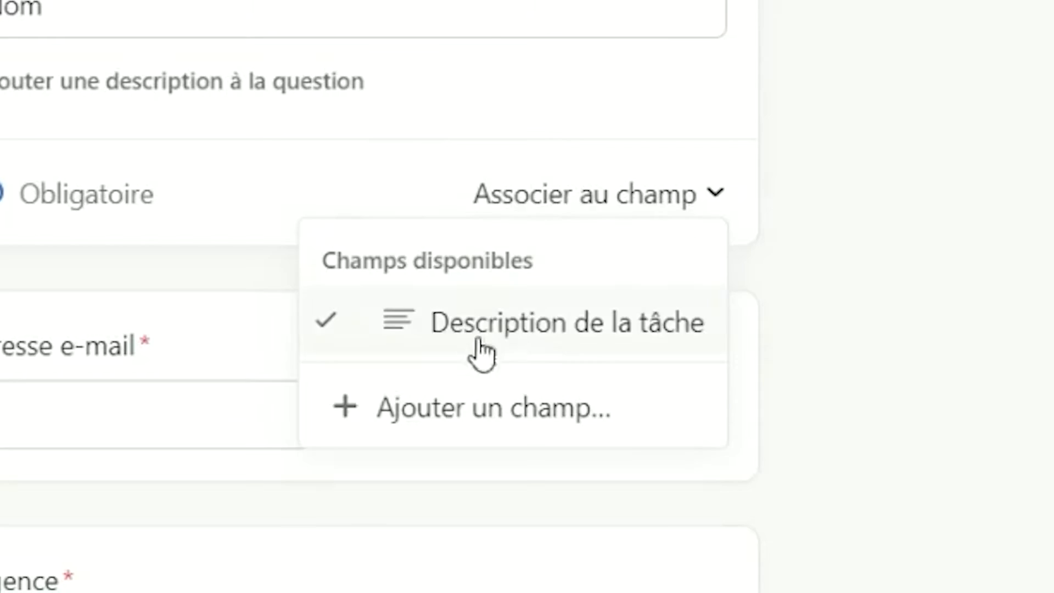
click(864, 252)
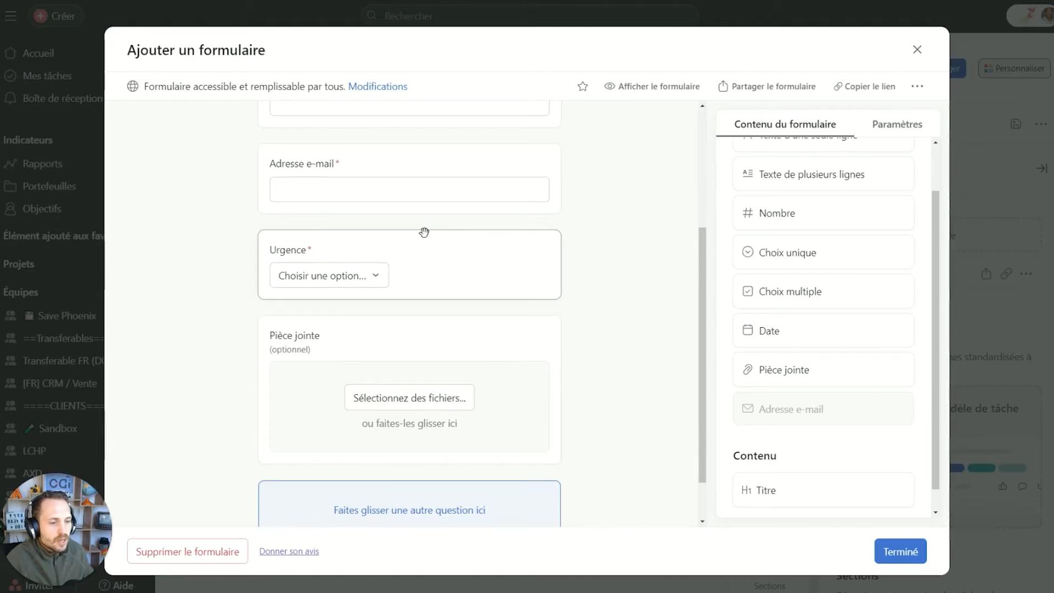
click(391, 338)
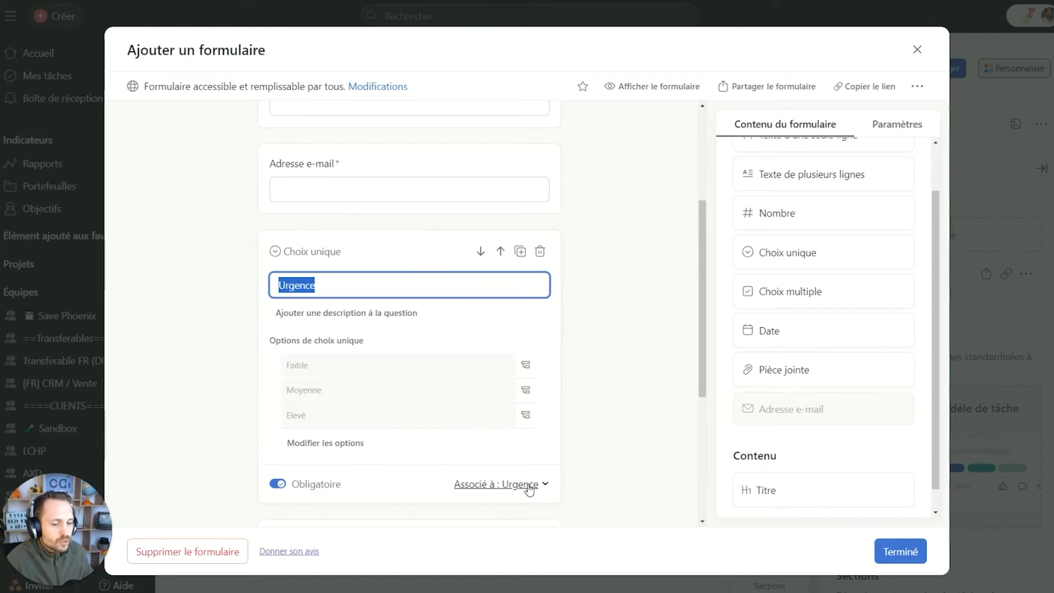
click(628, 307)
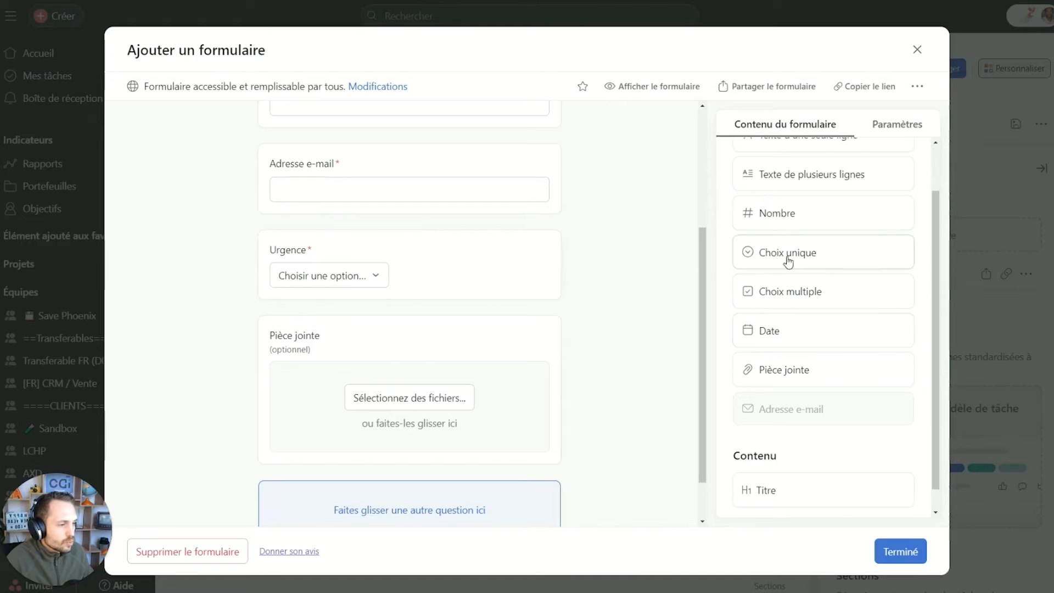
Add a required 'Numéro client' number question below Urgence, linked to the Numéro client field.
drag(791, 214, 382, 340)
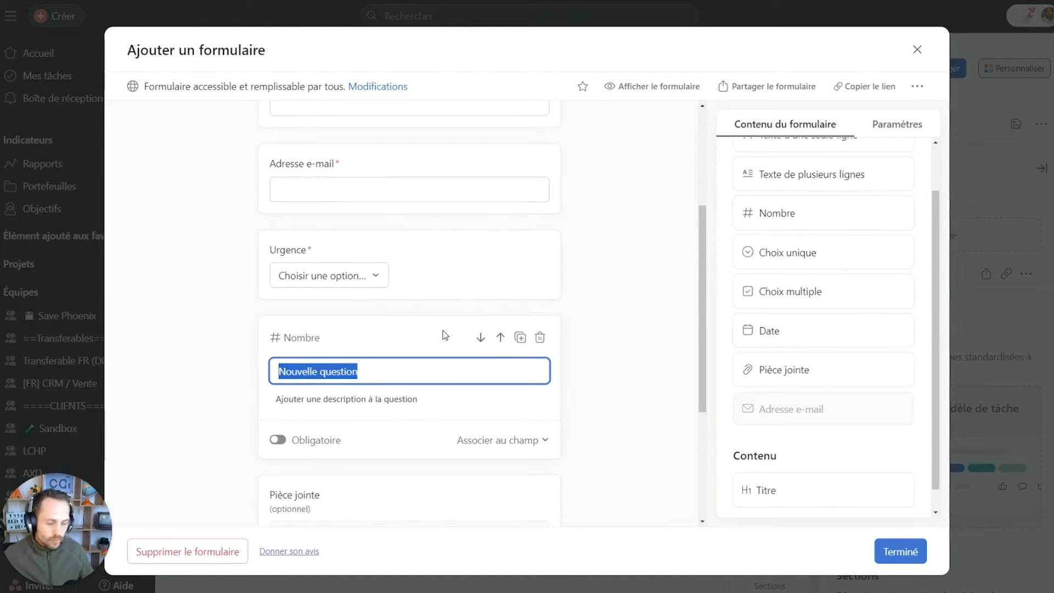
text(Numéro client)
scroll(495, 379, down, 1)
click(525, 384)
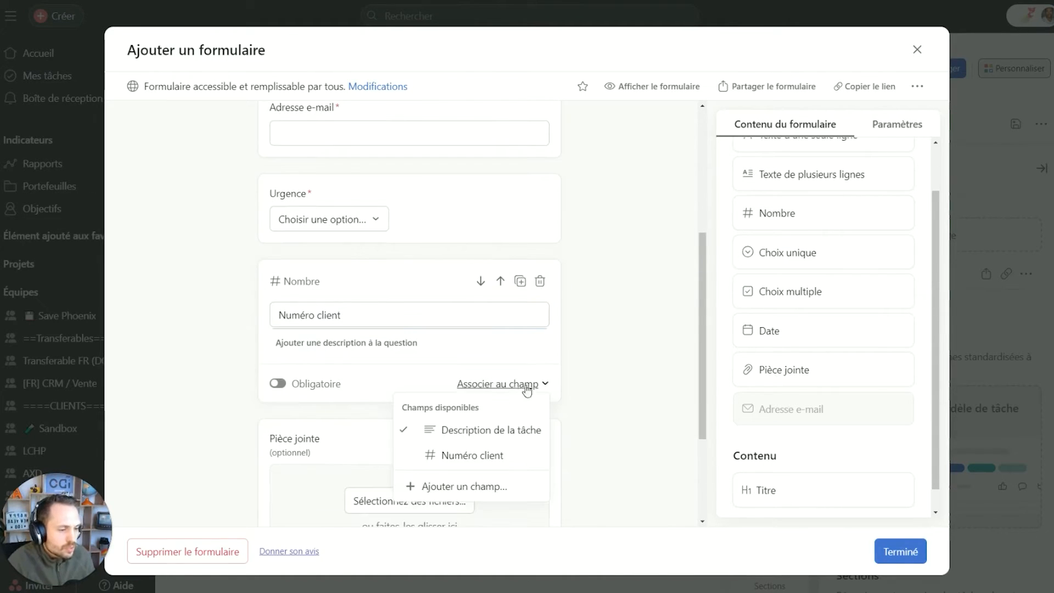
click(481, 451)
click(617, 360)
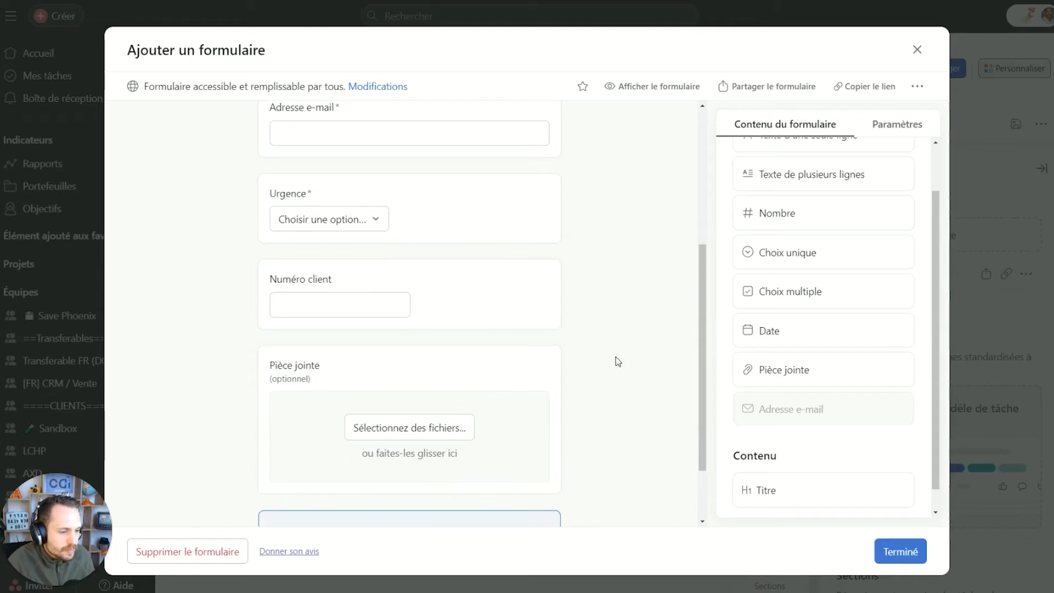
click(464, 293)
click(280, 384)
click(595, 335)
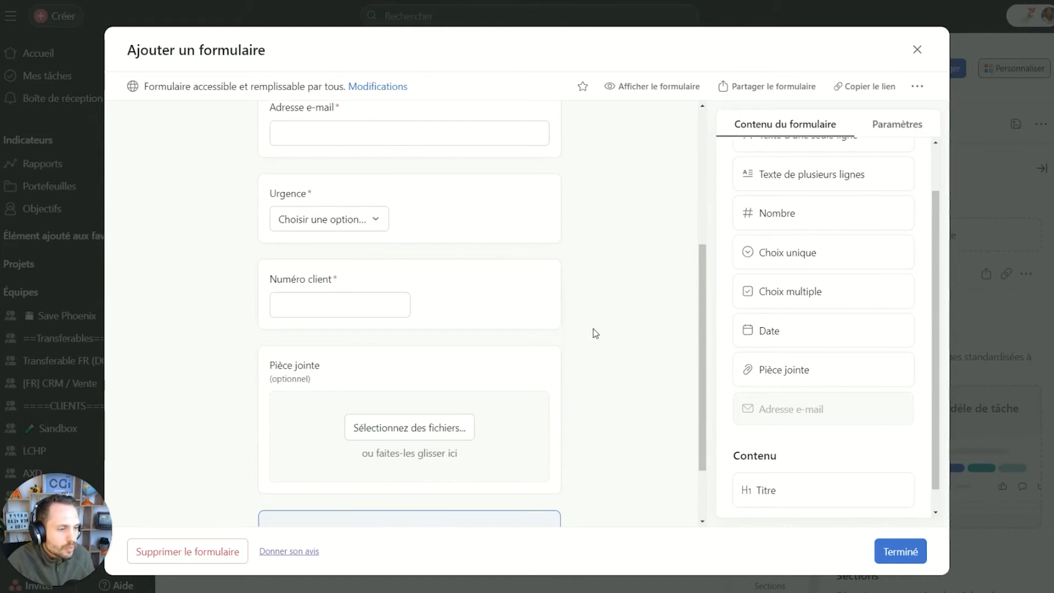
scroll(626, 368, up, 5)
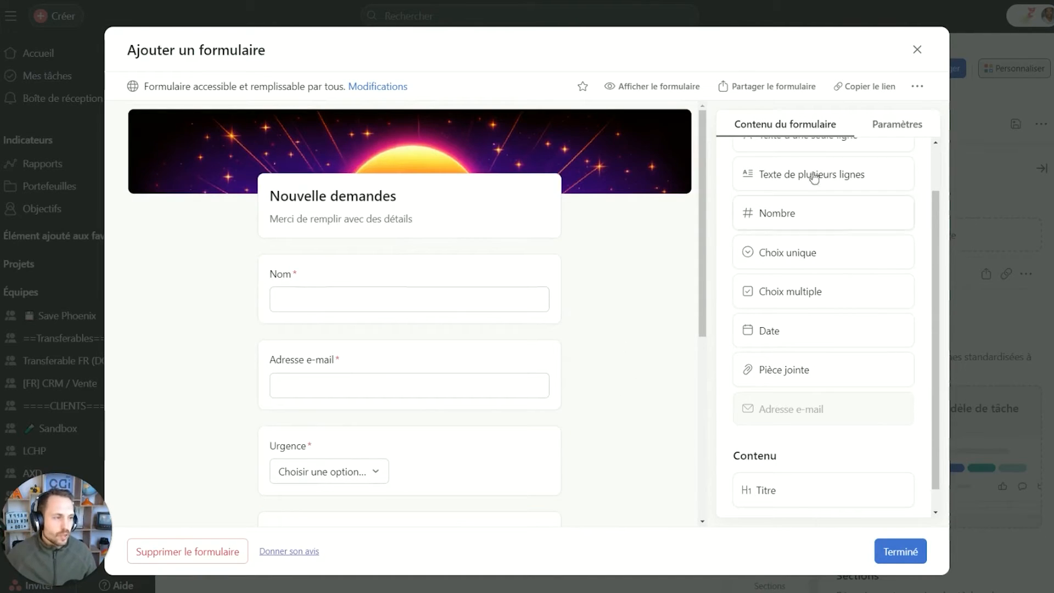
Open the form's share dialog and look over recipient suggestions and custom message options.
click(845, 91)
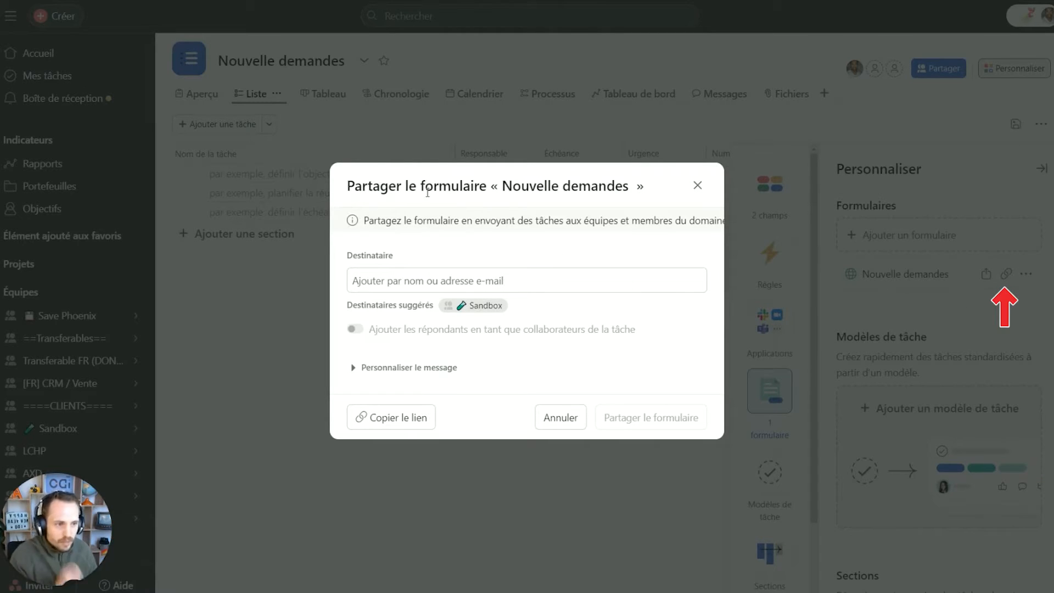
click(416, 285)
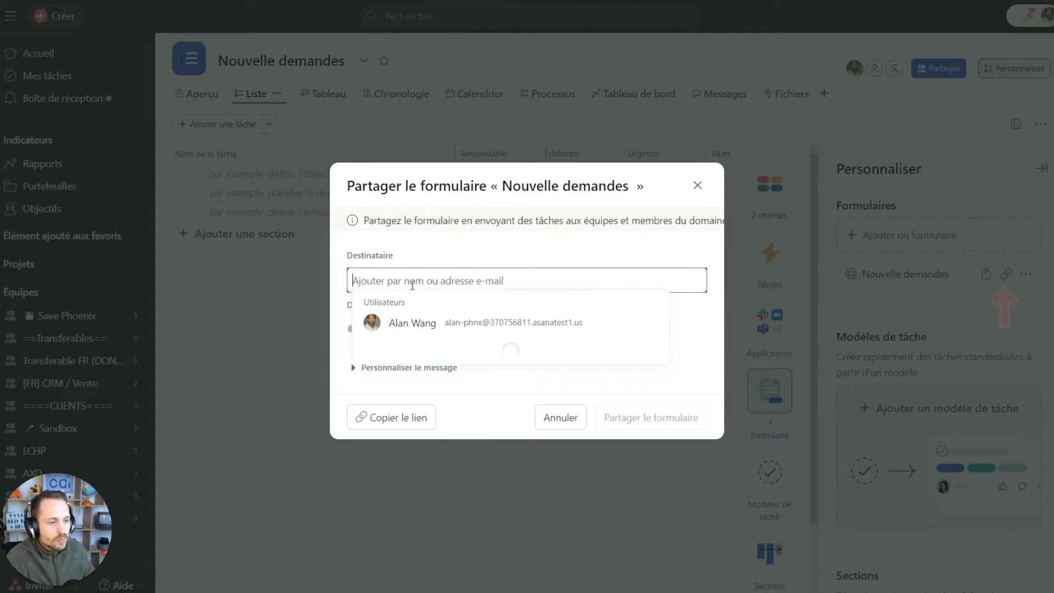
click(482, 247)
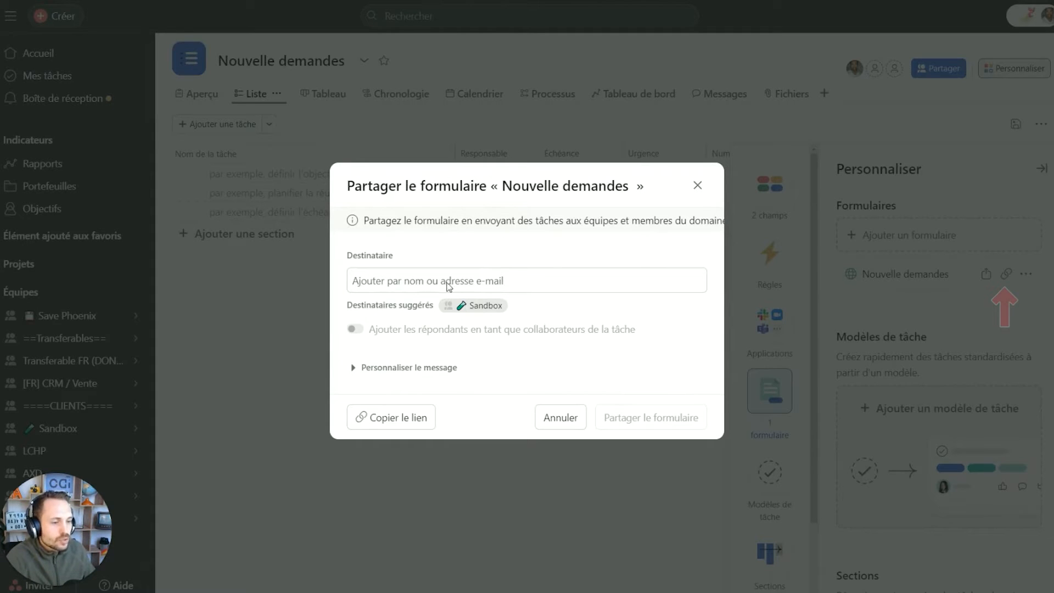
click(406, 368)
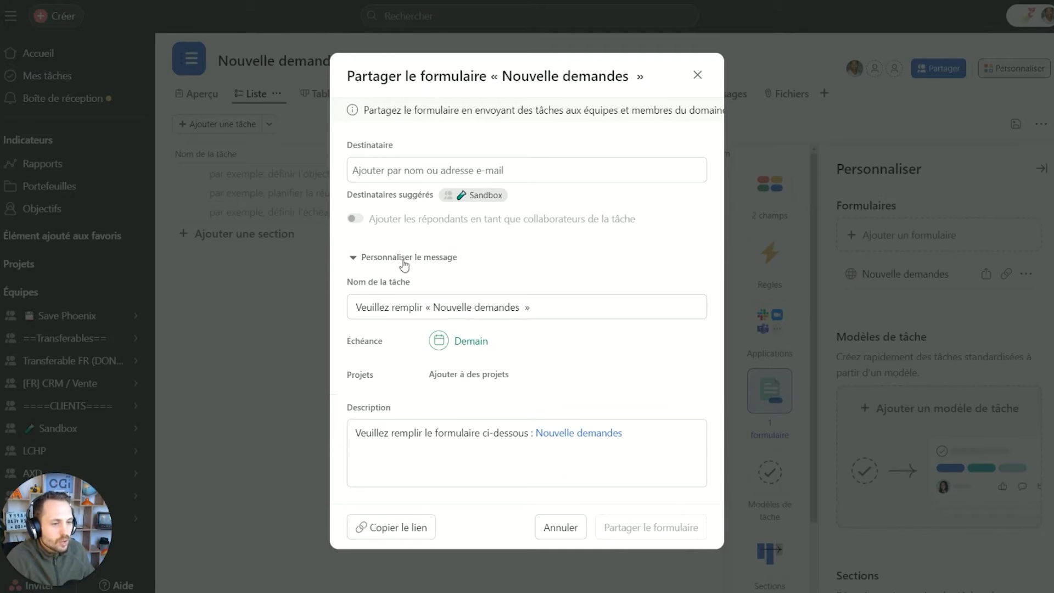
click(430, 253)
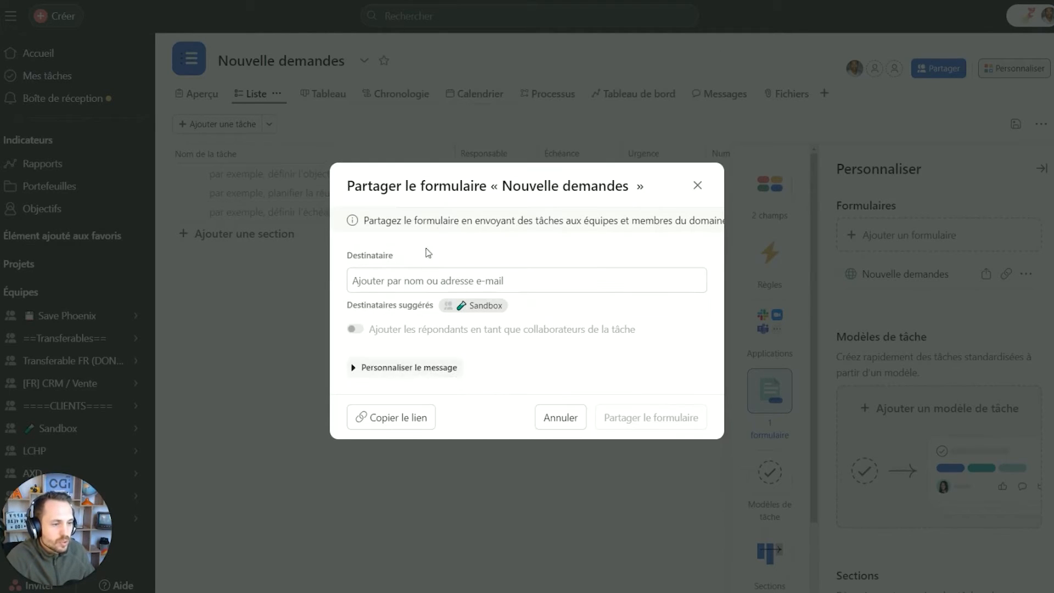
Add the Sandbox team as recipient, copy the form link, and open a new browser tab.
click(502, 282)
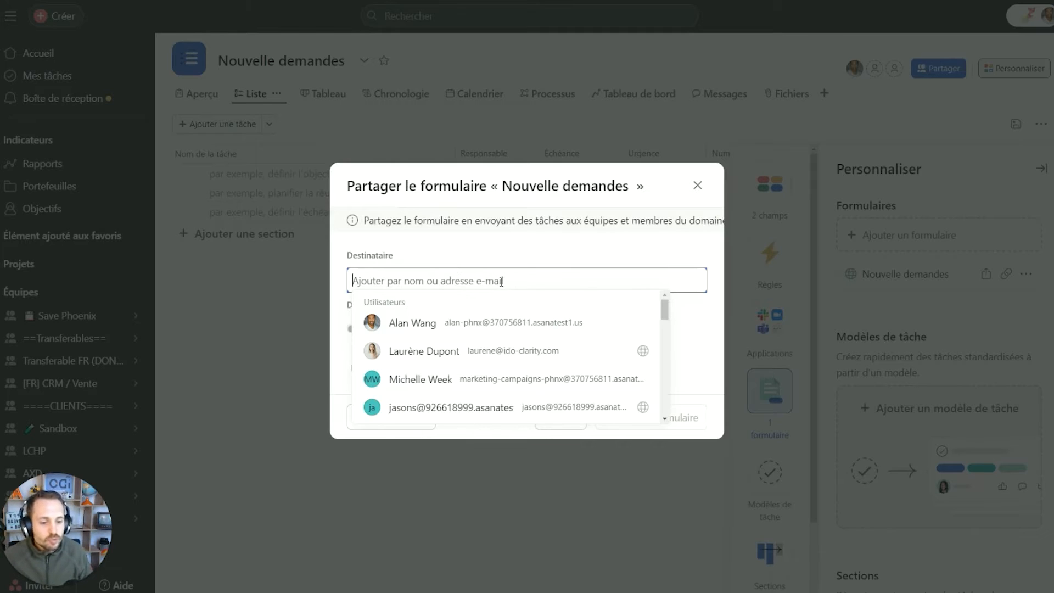
text(sand)
key(Return)
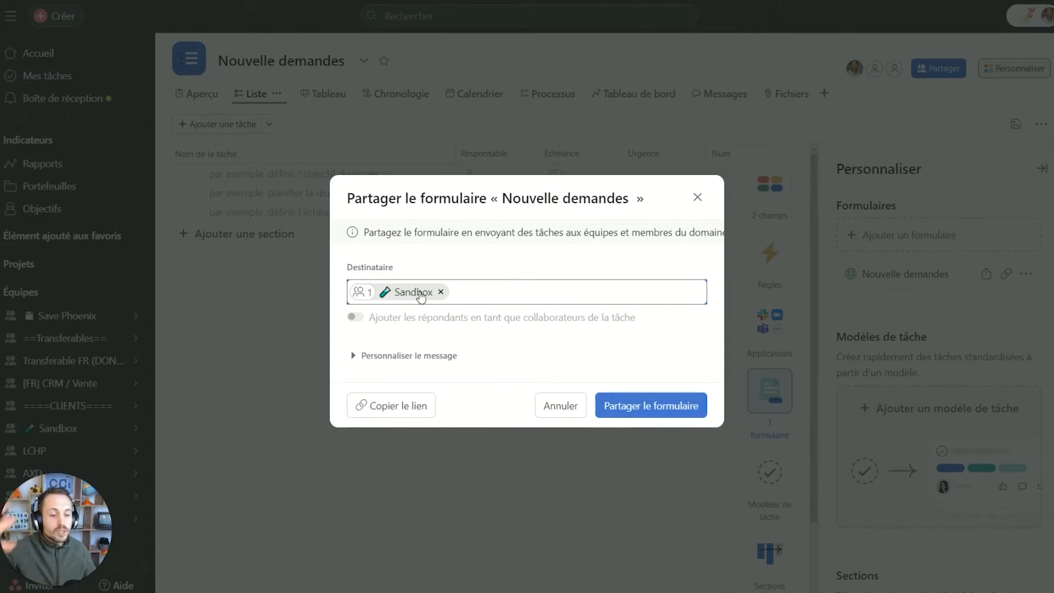
click(413, 355)
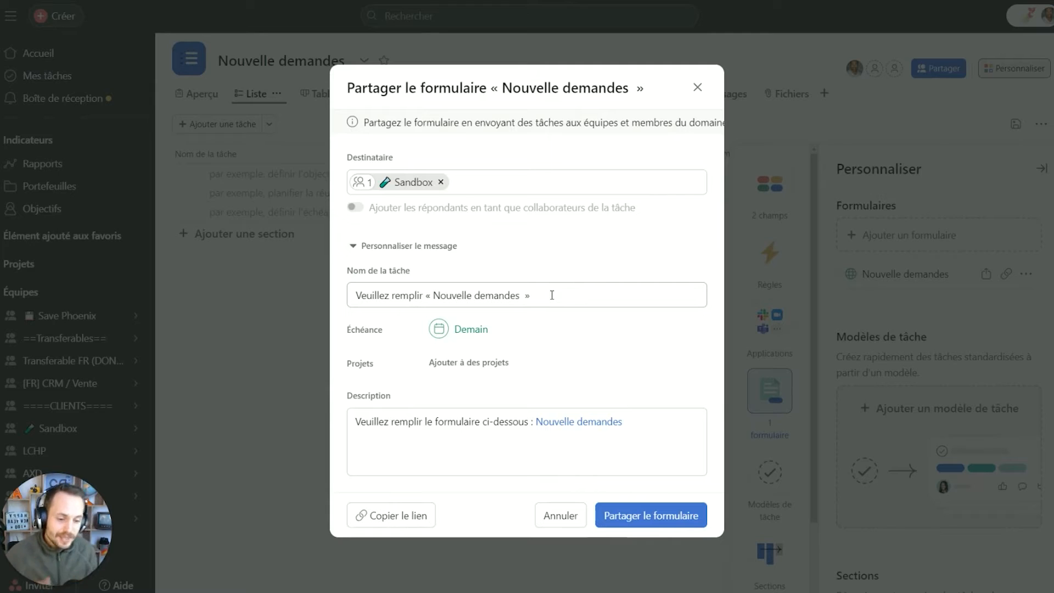
click(390, 527)
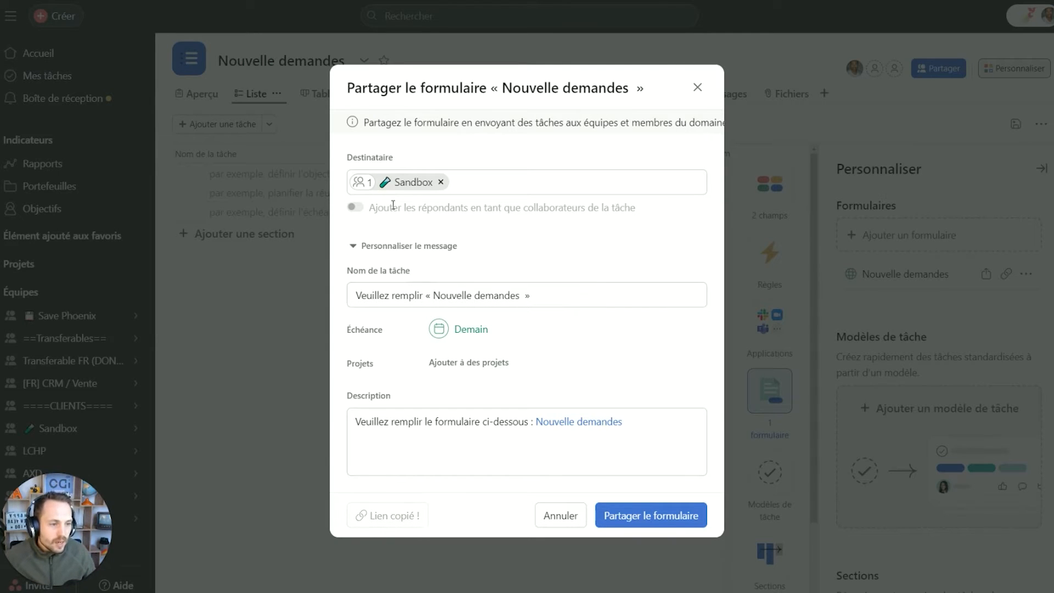
key(ctrl+t)
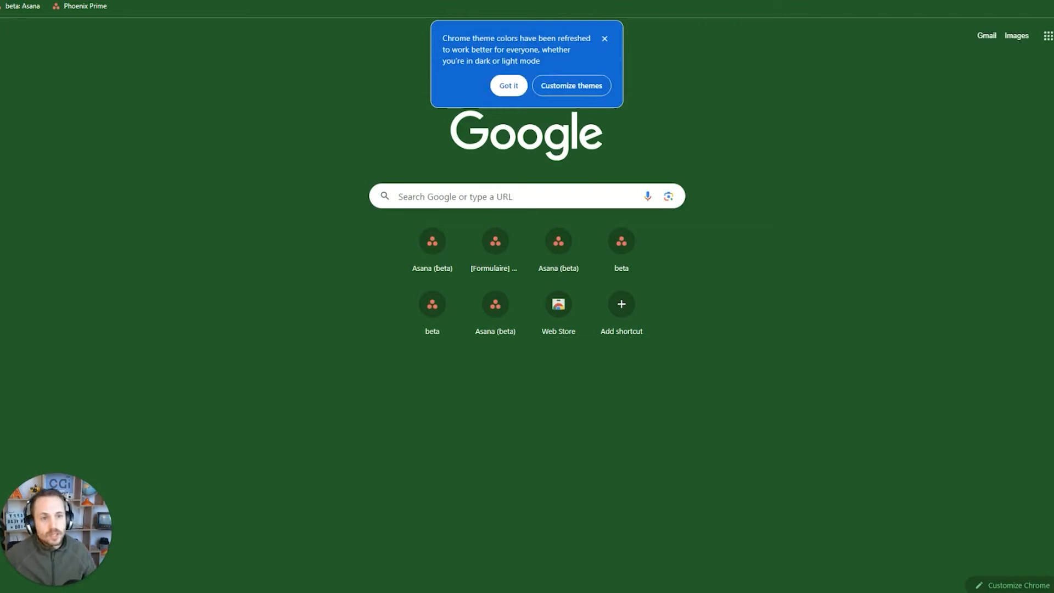
Load the pasted Nouvelle demandes form link and enter the respondent's name and e-mail.
click(367, 2)
key(ctrl+v)
key(Return)
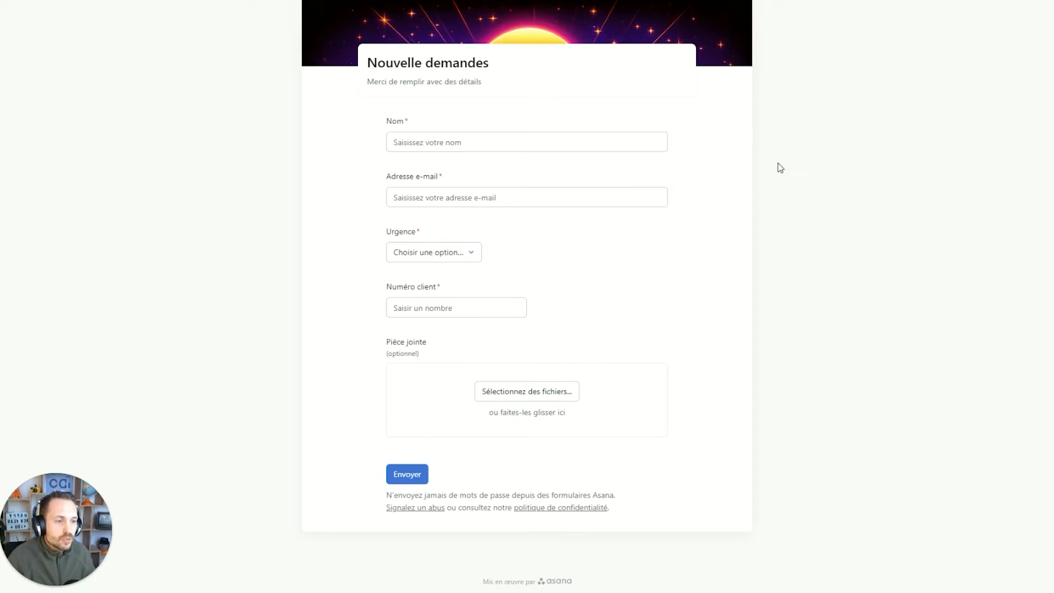
click(465, 143)
text(Arthur)
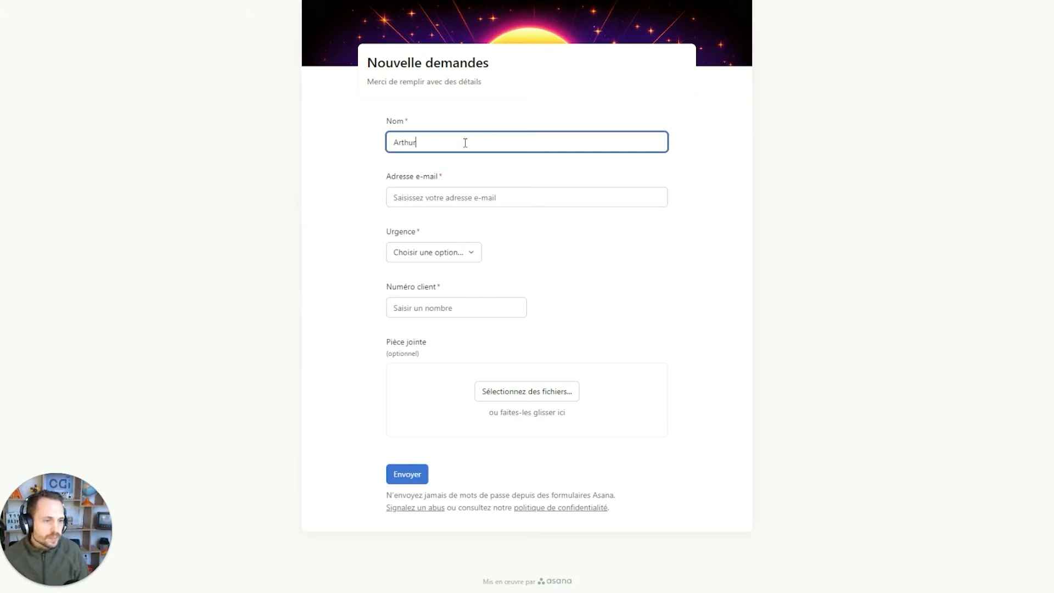
key(Tab)
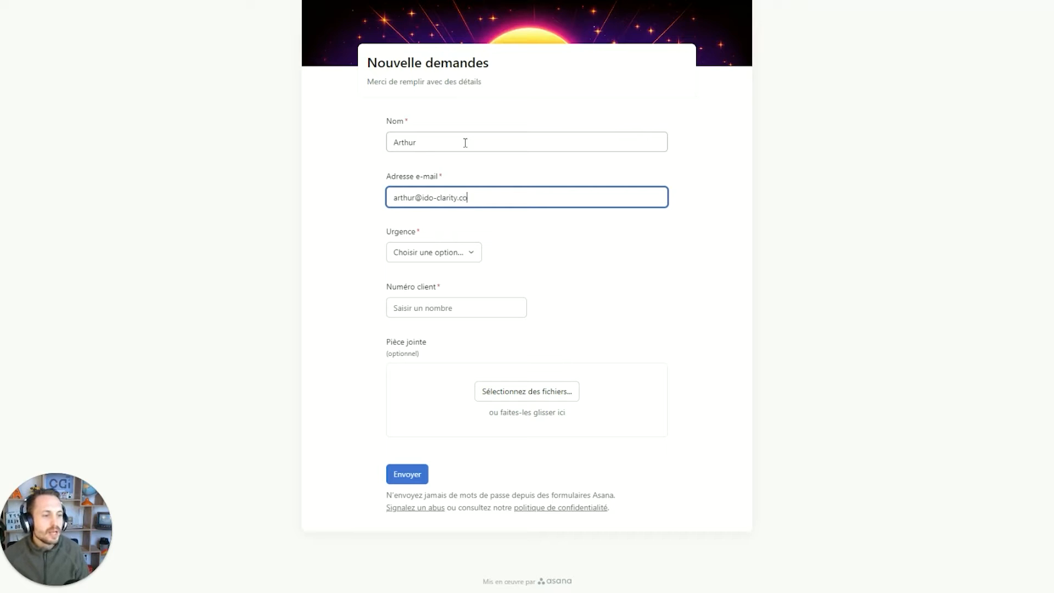
Set Urgence to Moyenne and enter the client number, correcting an extra digit.
click(466, 252)
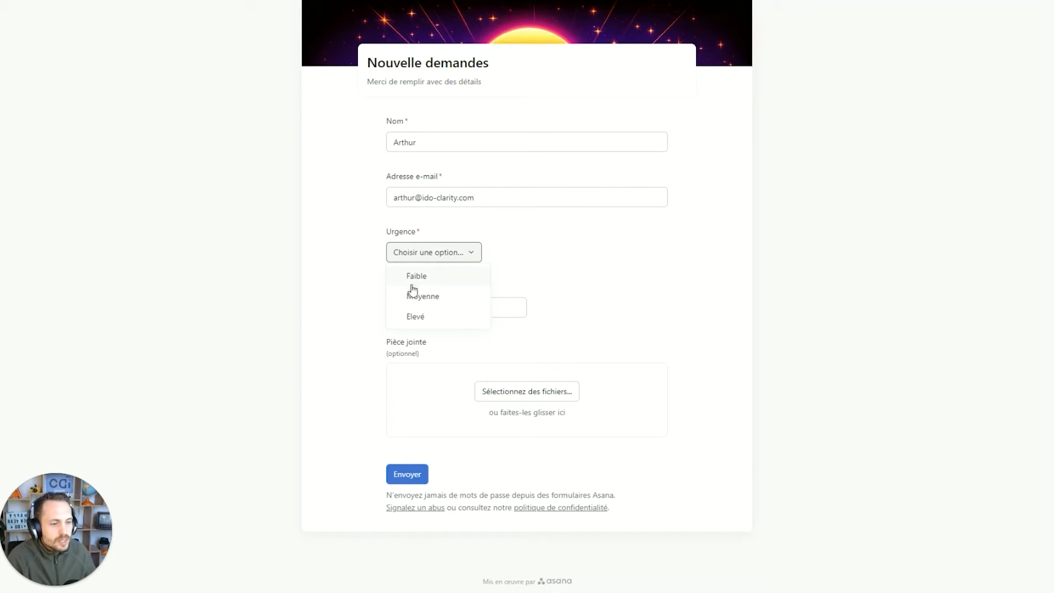
click(452, 299)
click(473, 310)
text(15)
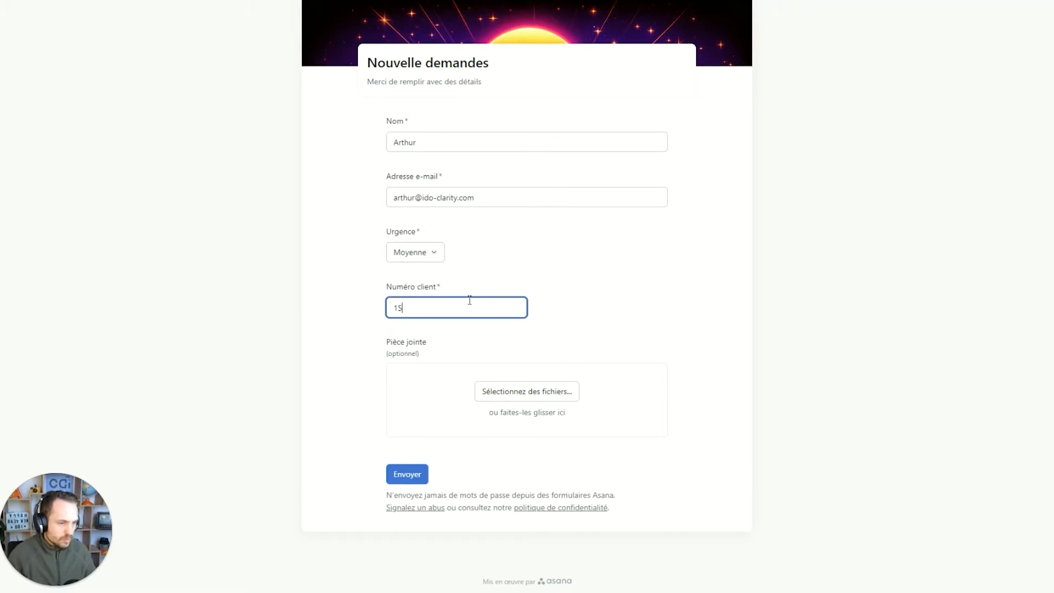
text(42)
click(599, 289)
click(440, 299)
key(BackSpace)
click(417, 353)
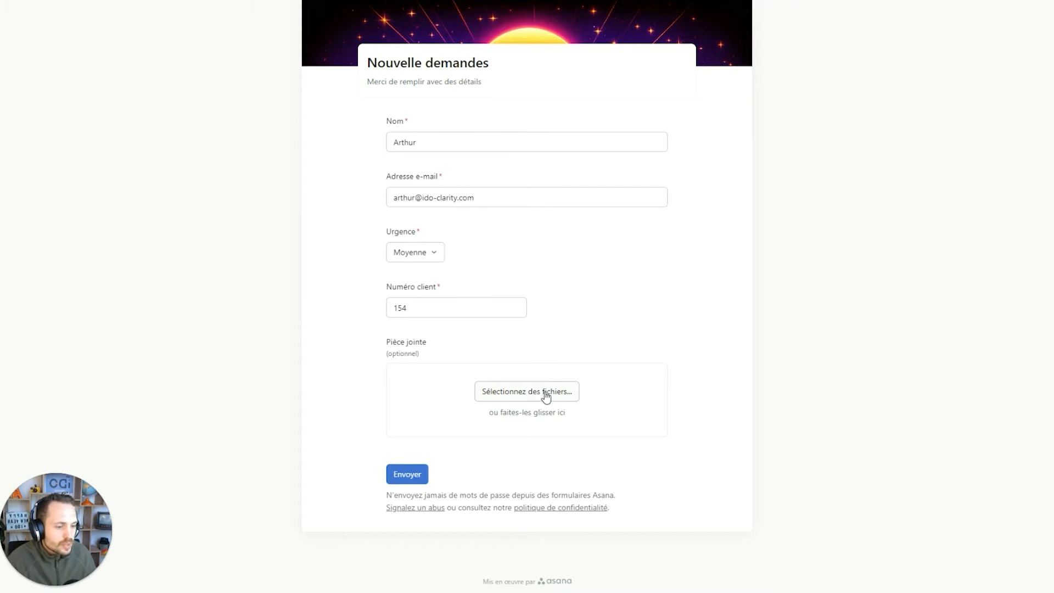
Cancel the file attachment and submit the test request with Envoyer.
click(549, 396)
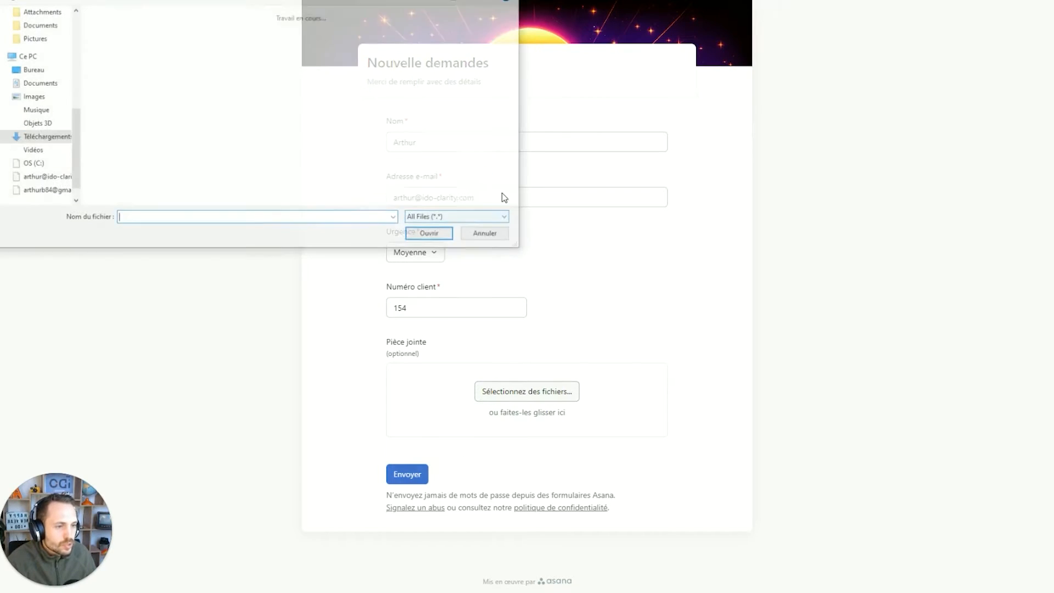
click(487, 234)
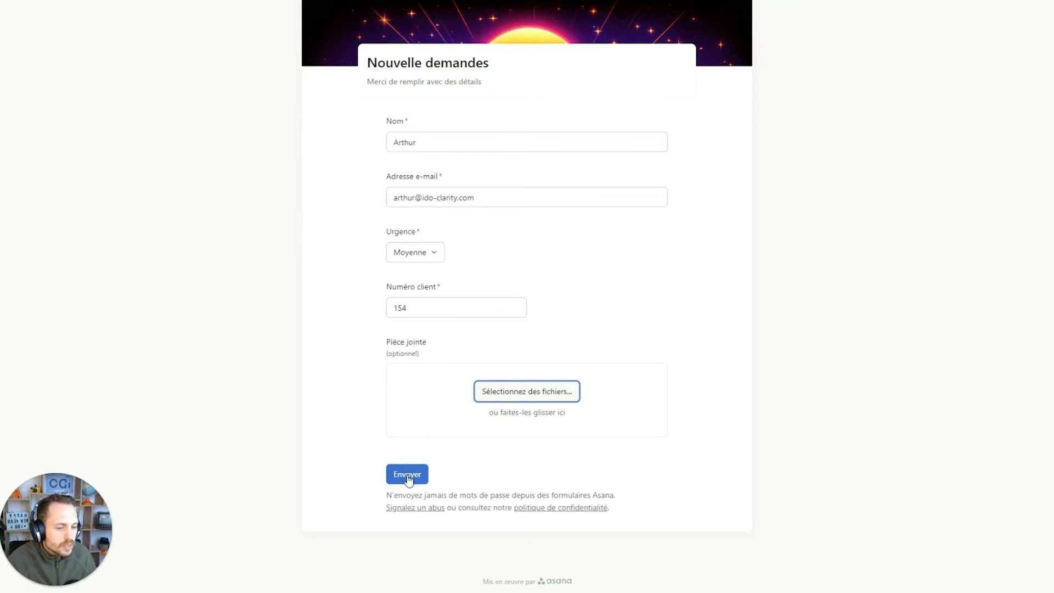
scroll(410, 482, down, 1)
click(408, 458)
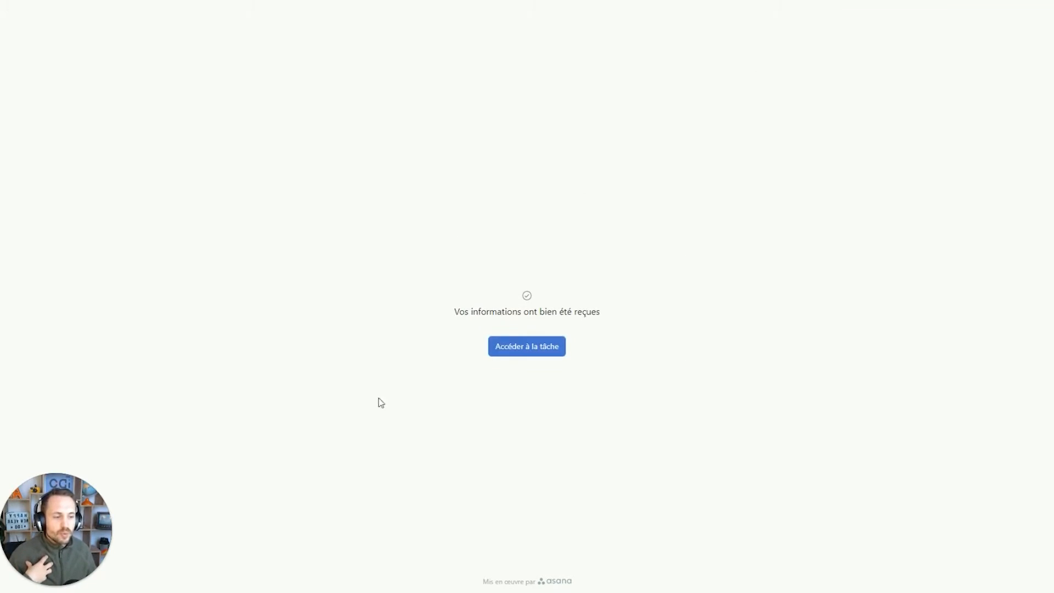
Highlight the 'Vos informations ont bien été reçues' confirmation message, then deselect it.
triple_click(547, 310)
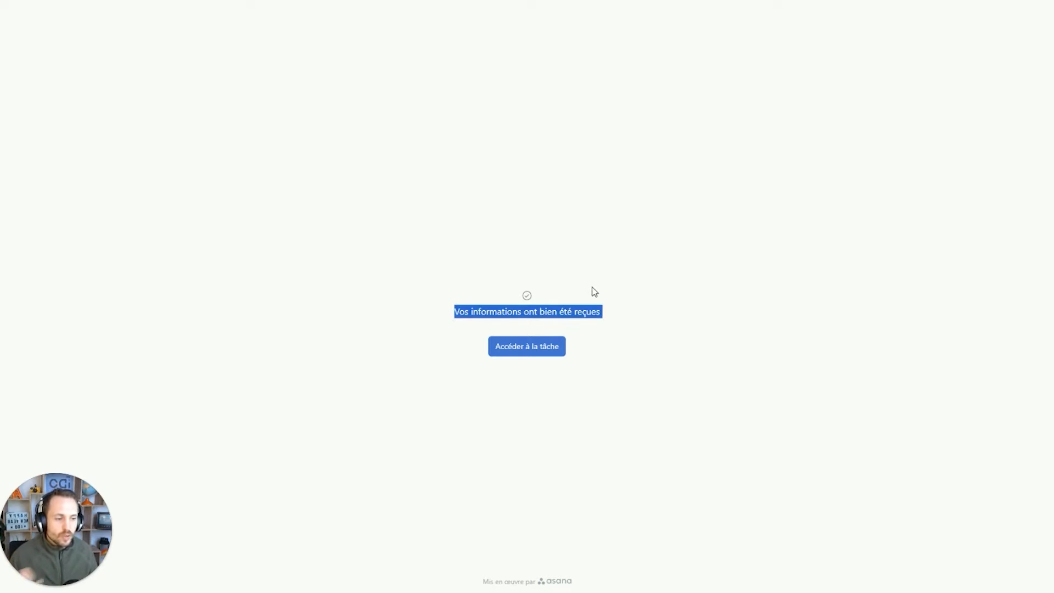
click(596, 287)
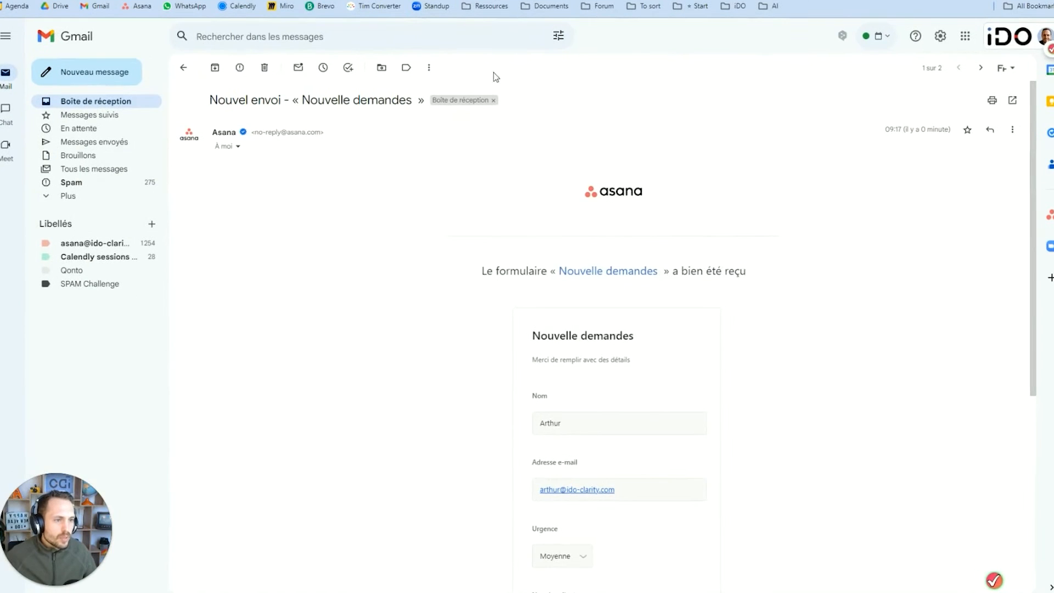
Review the Asana form-received e-mail in Gmail, including its subject and the Moyenne urgency answer.
triple_click(268, 100)
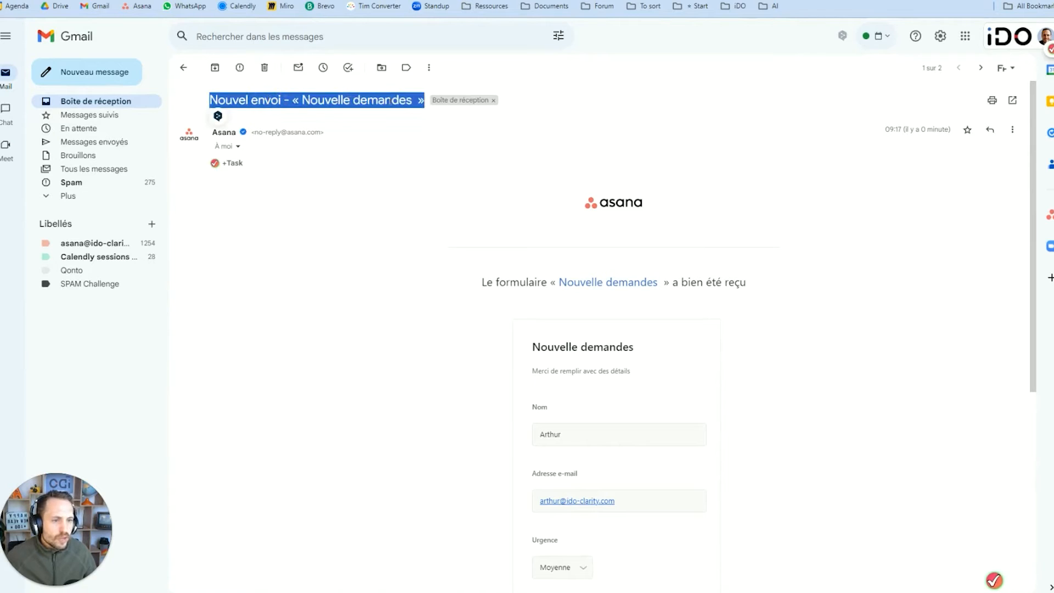
drag(302, 100, 419, 113)
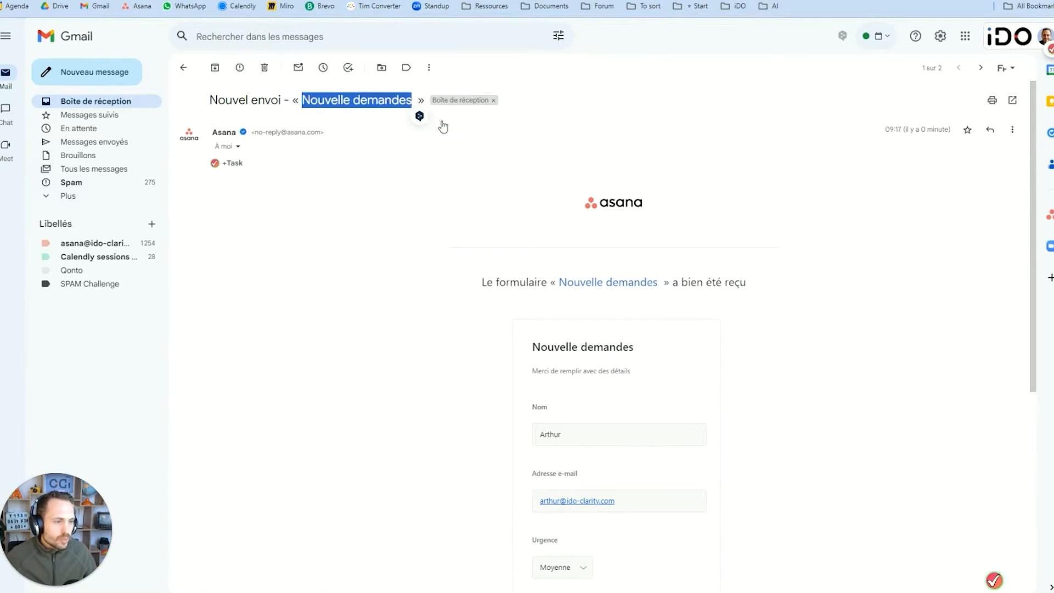
scroll(512, 166, down, 2)
triple_click(512, 166)
click(779, 196)
scroll(617, 172, down, 2)
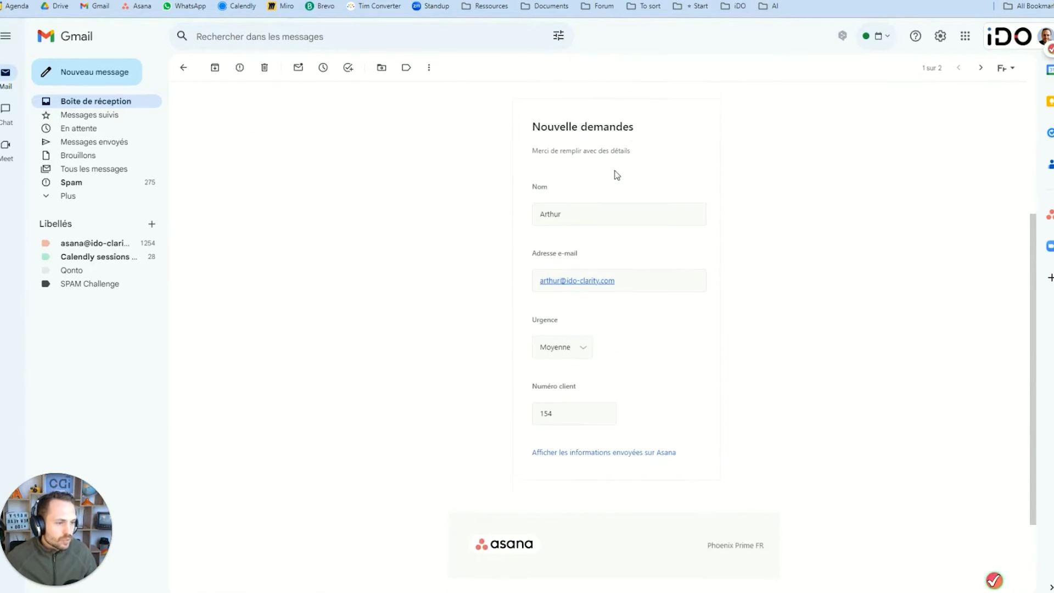
scroll(720, 396, down, 1)
scroll(720, 391, up, 5)
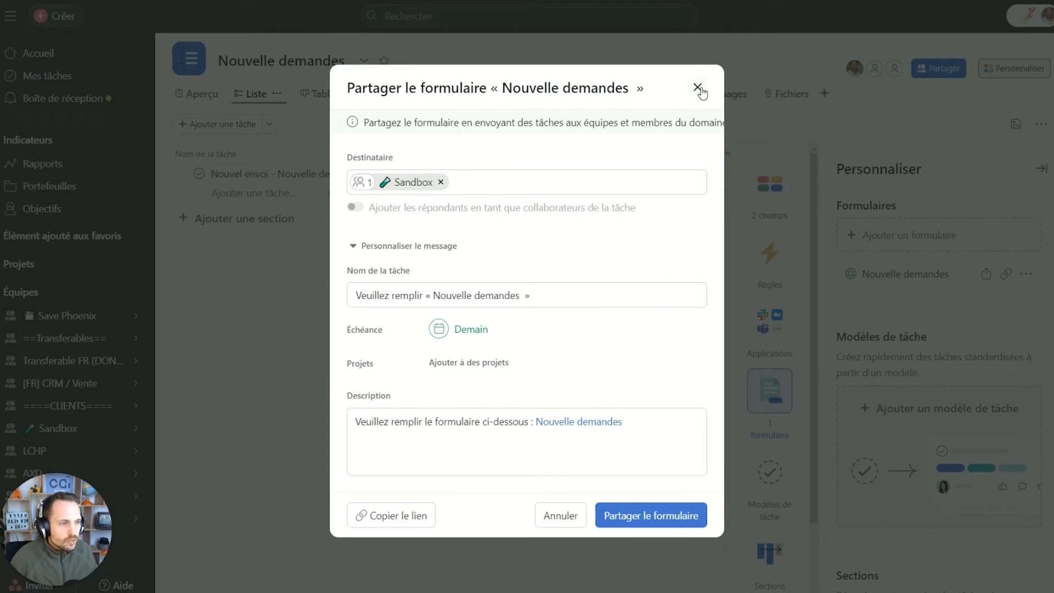
Close the share dialog and customisation panel, then add a section named 'Nouvelles démandes'.
click(697, 86)
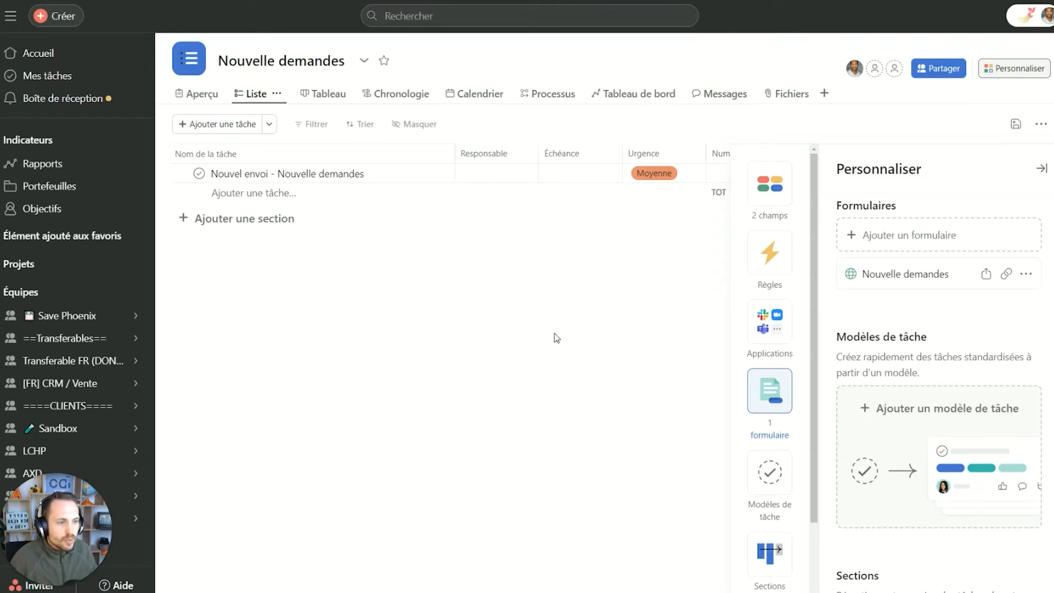
click(557, 339)
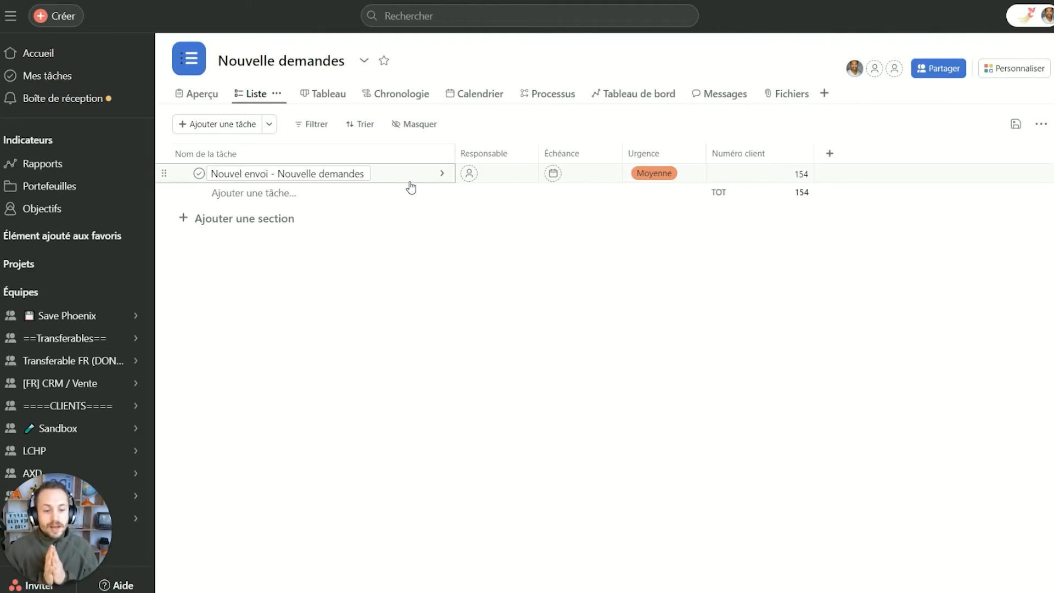
click(257, 217)
text(Nouvelles d)
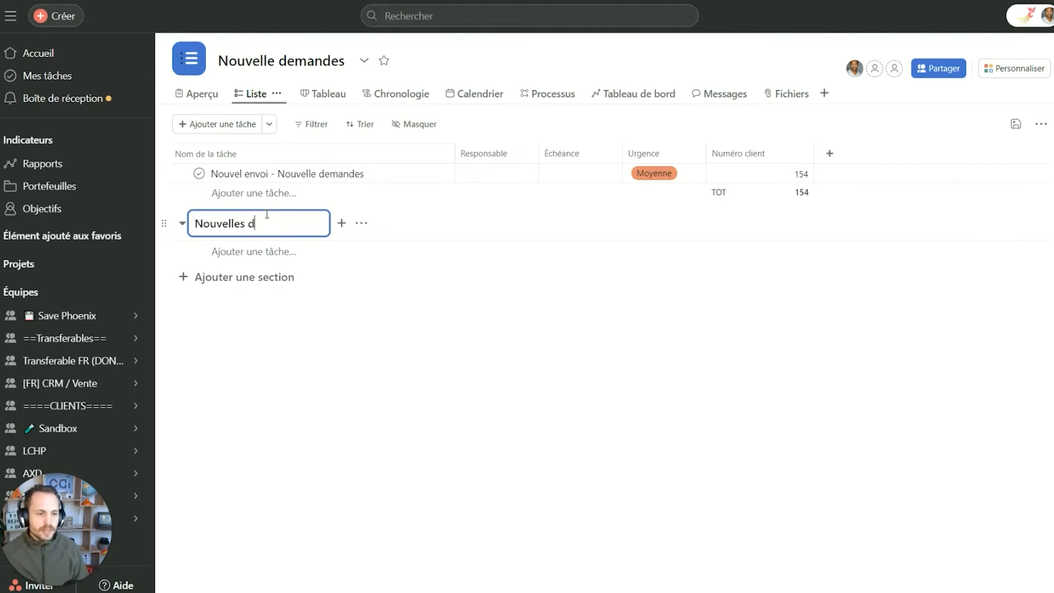
text(ém)
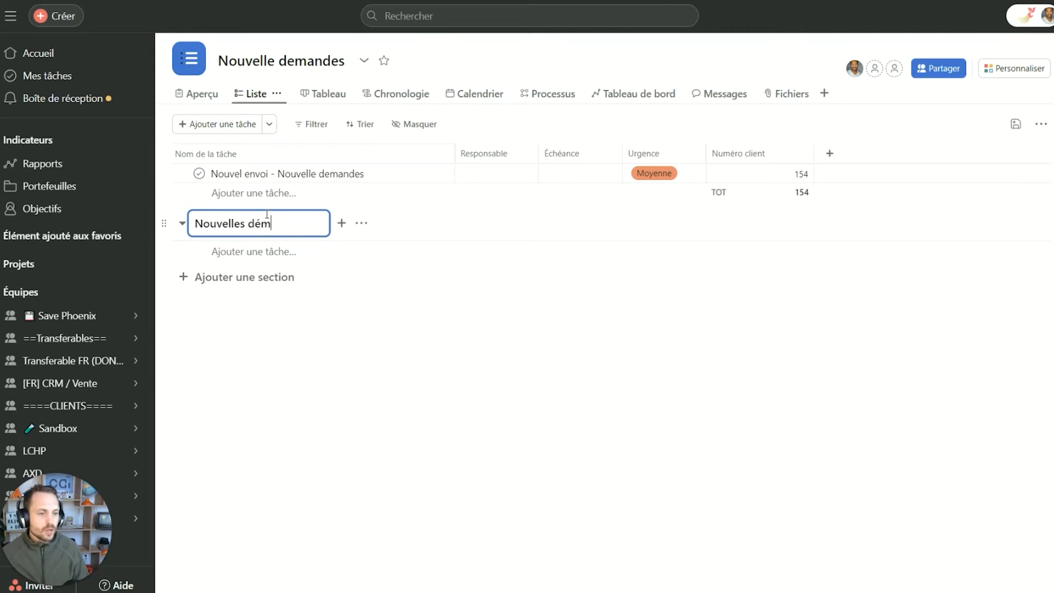
text(andes)
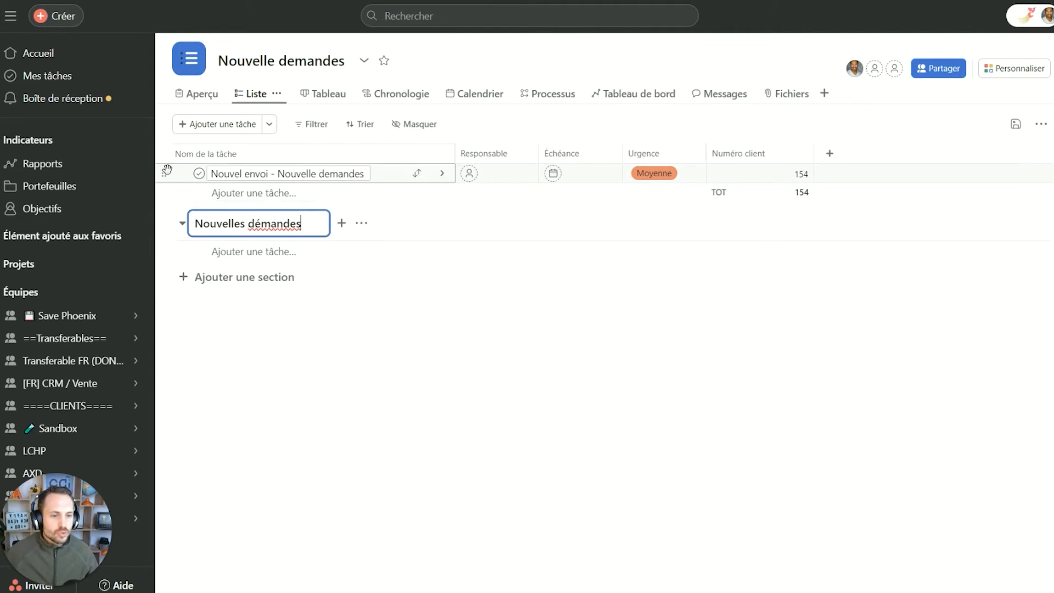
Drag the submitted form task into Nouvelles démandes, leaving its urgency unchanged.
drag(167, 170, 230, 239)
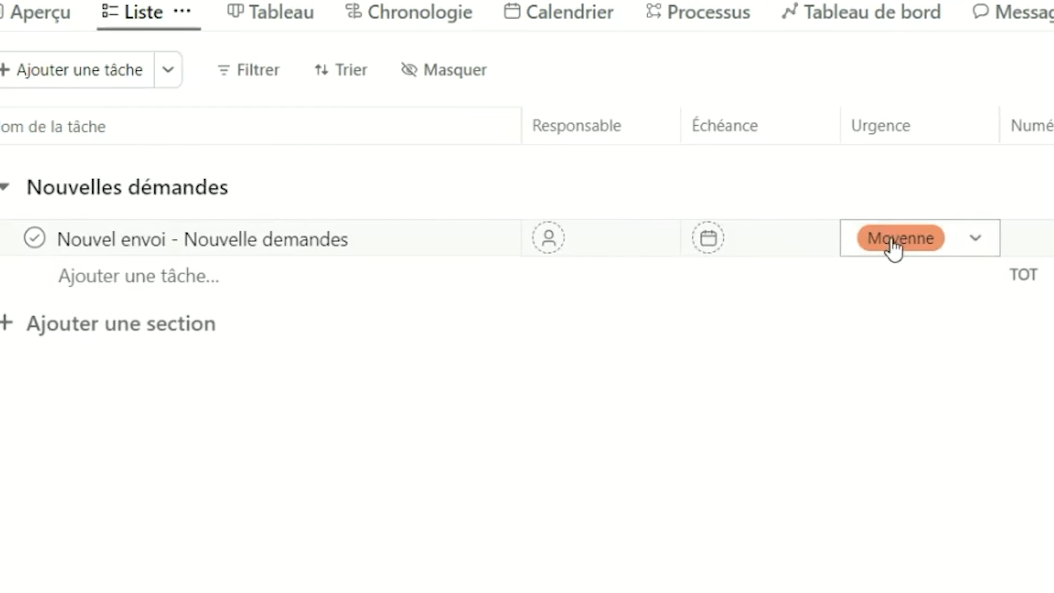
click(650, 213)
click(673, 189)
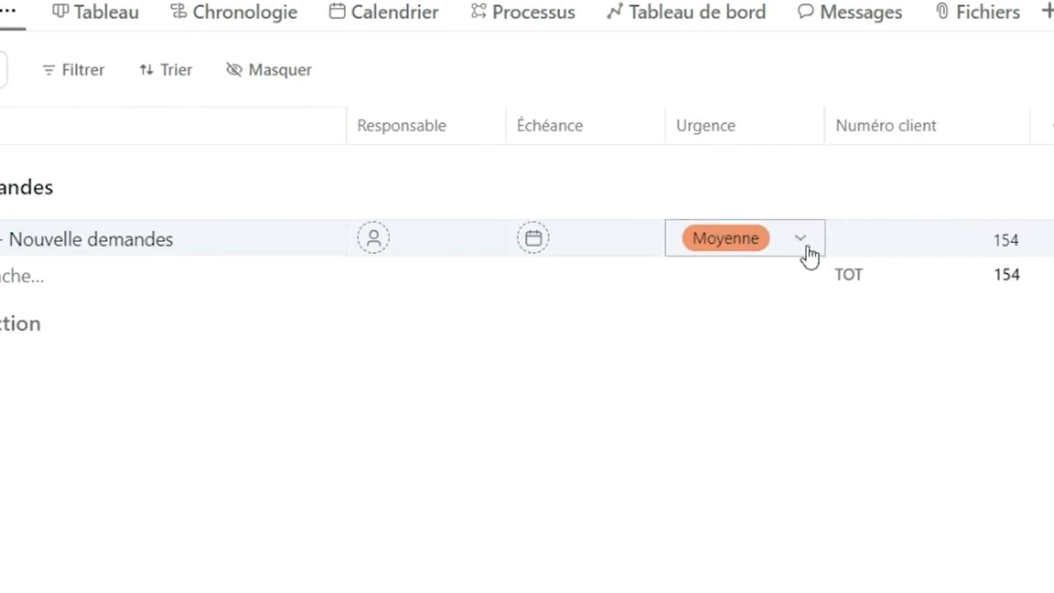
Open the submitted task and check the form answers in its description.
click(256, 244)
click(109, 253)
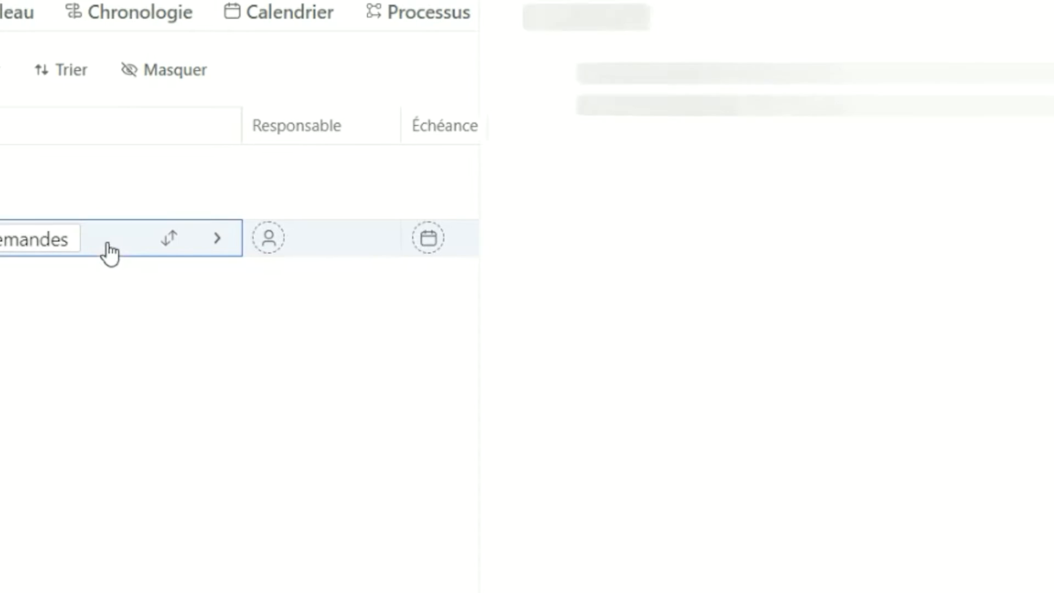
scroll(663, 400, down, 1)
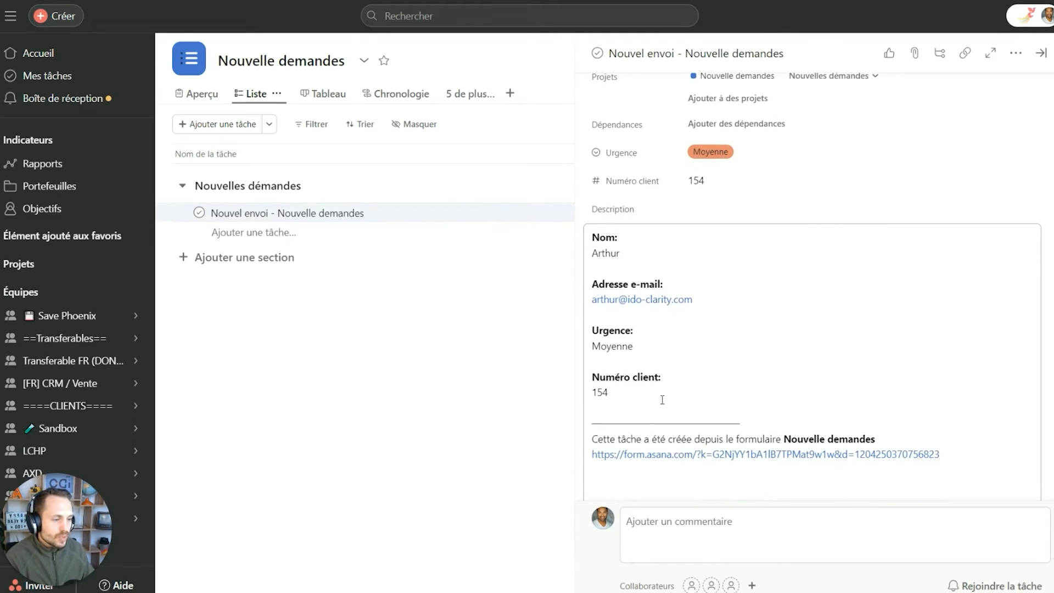
drag(663, 400, 573, 238)
click(694, 256)
scroll(776, 434, down, 4)
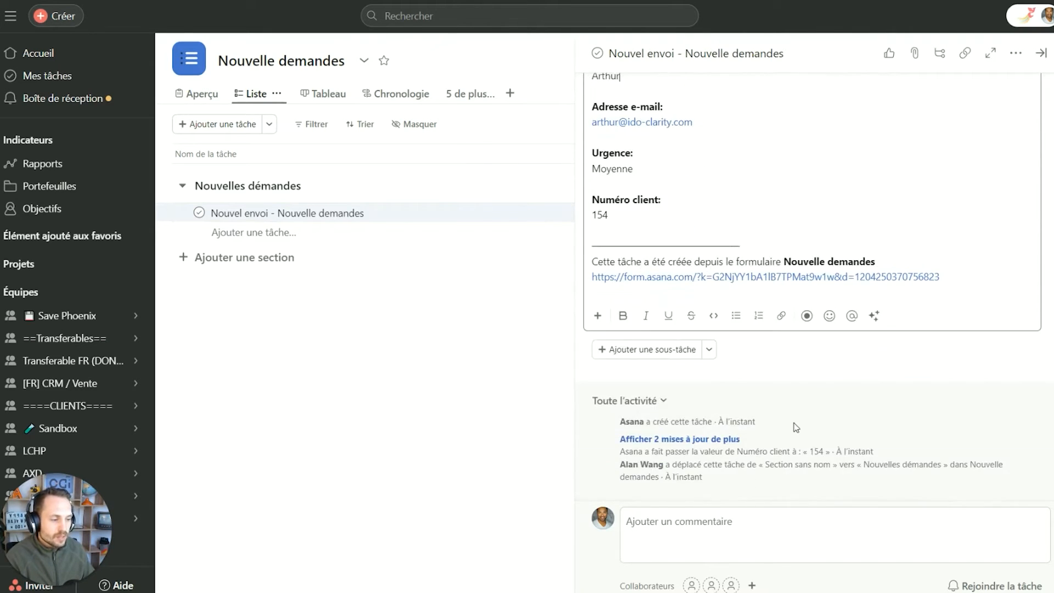
scroll(793, 426, up, 4)
click(510, 394)
click(509, 395)
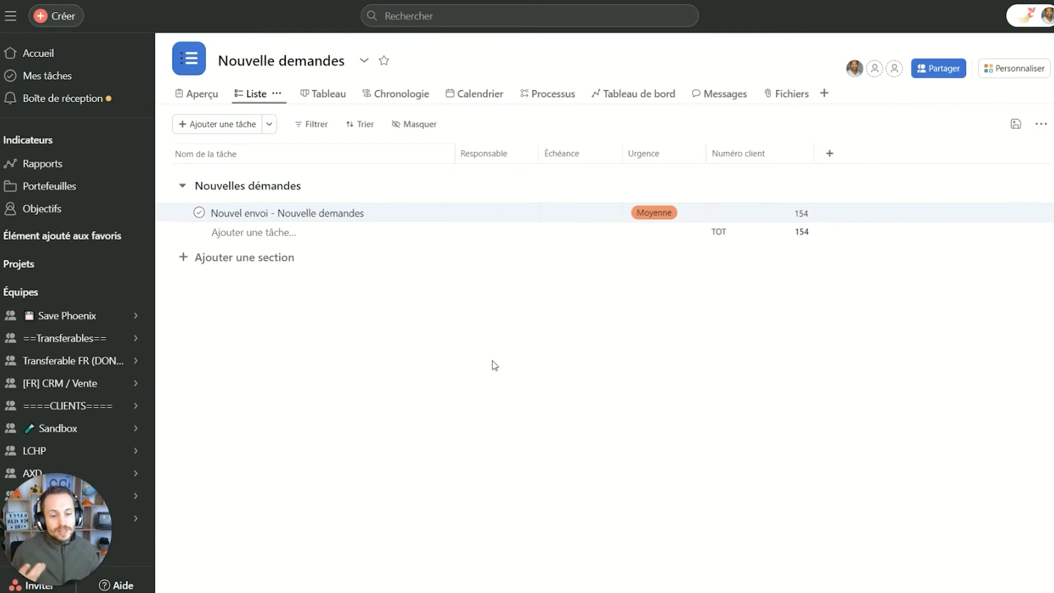
Reopen the task and assign it to a team member.
click(400, 213)
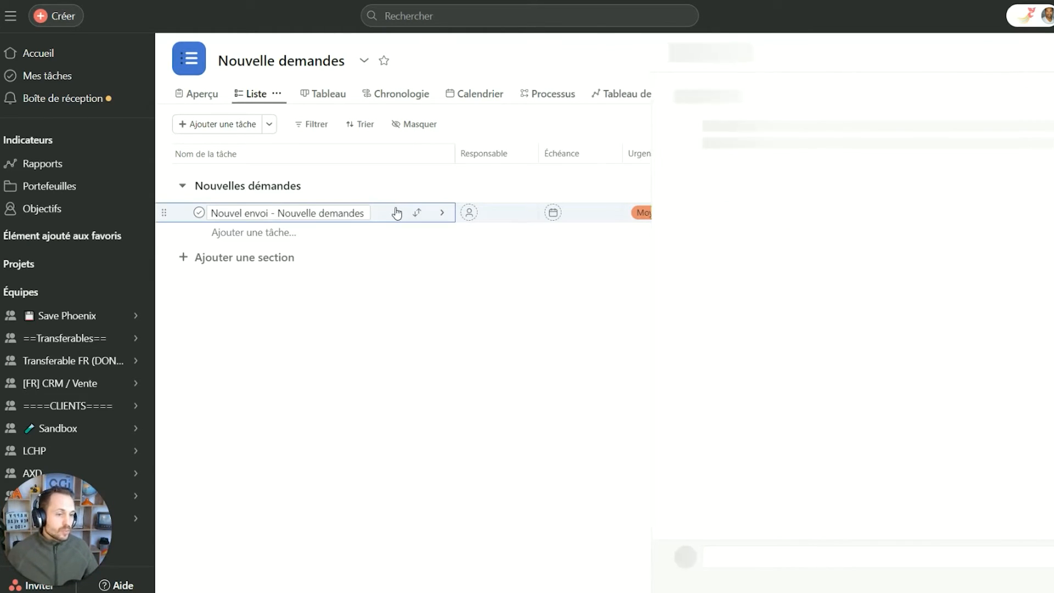
click(757, 134)
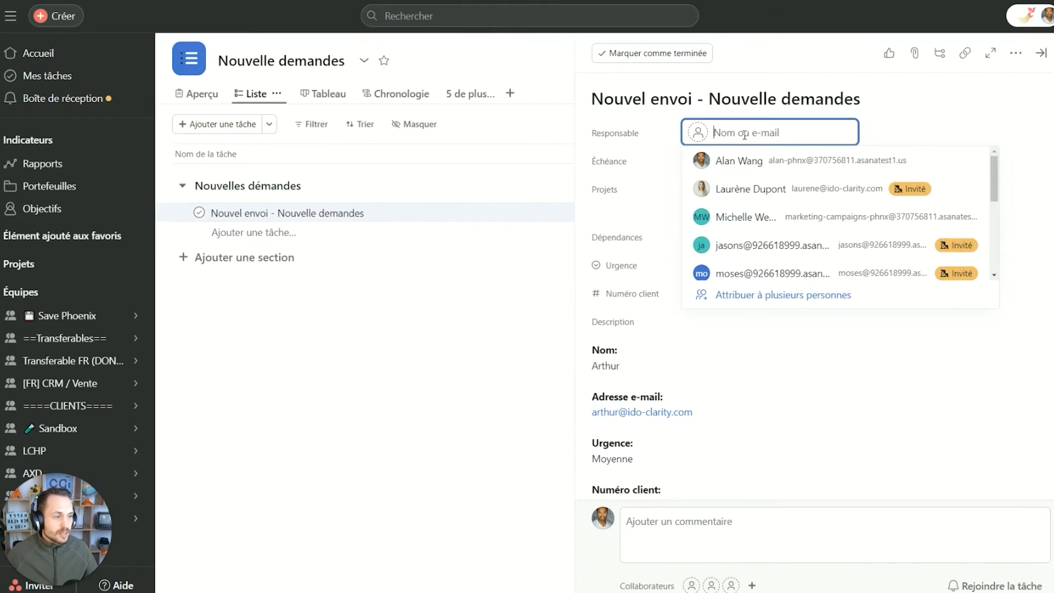
click(756, 161)
scroll(711, 326, down, 5)
Add subtasks 'Recontacter le client' and 'Résoudre le problème sous 15 jours'.
click(652, 349)
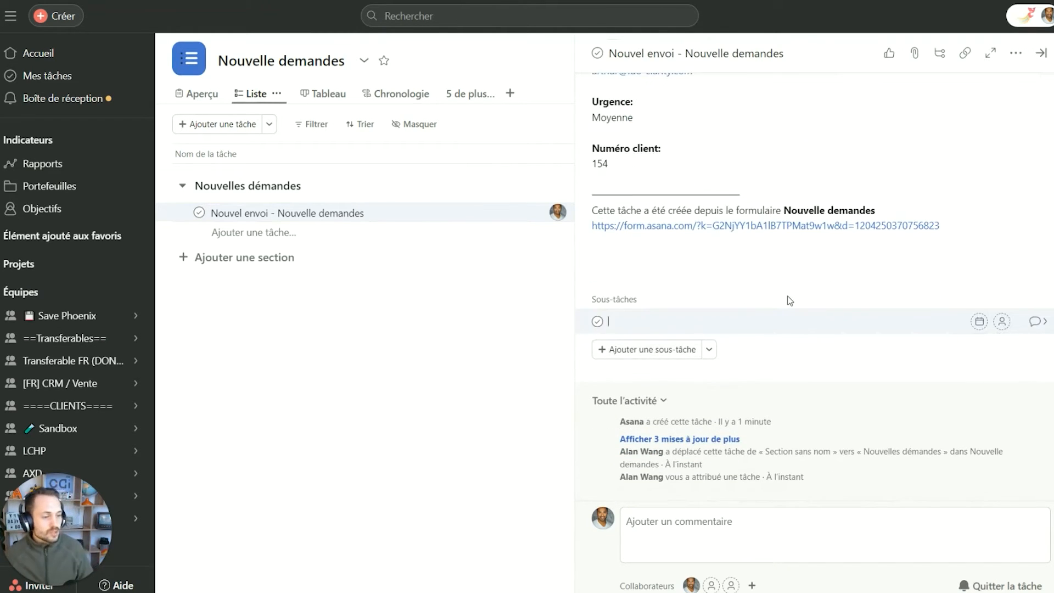
text(Recontacter le client)
key(Return)
text(Résoudre le problème sous 15 jours)
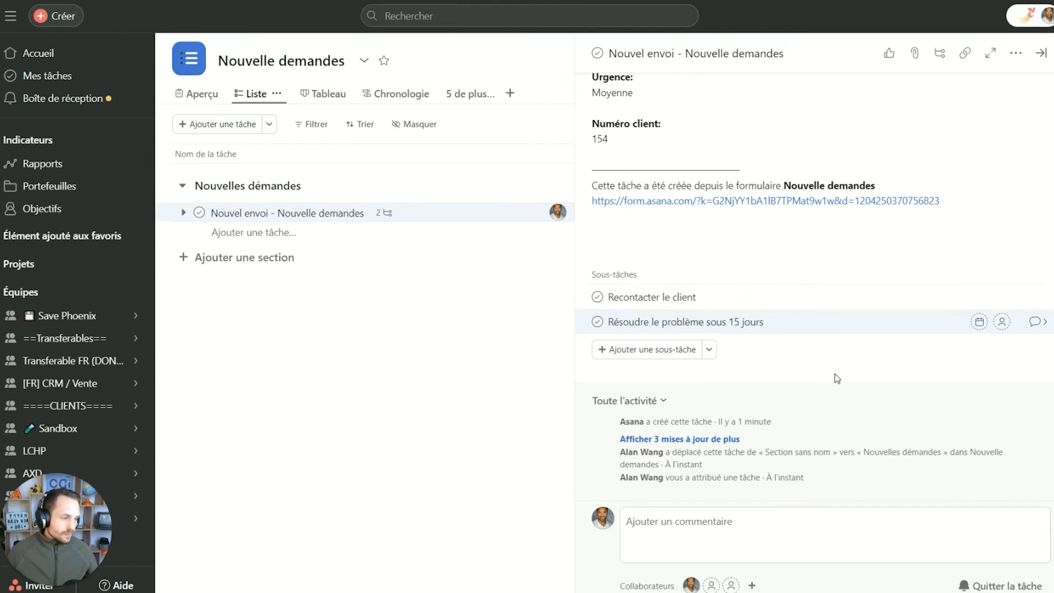
Assign each subtask to a different teammate and close the task details.
click(1002, 296)
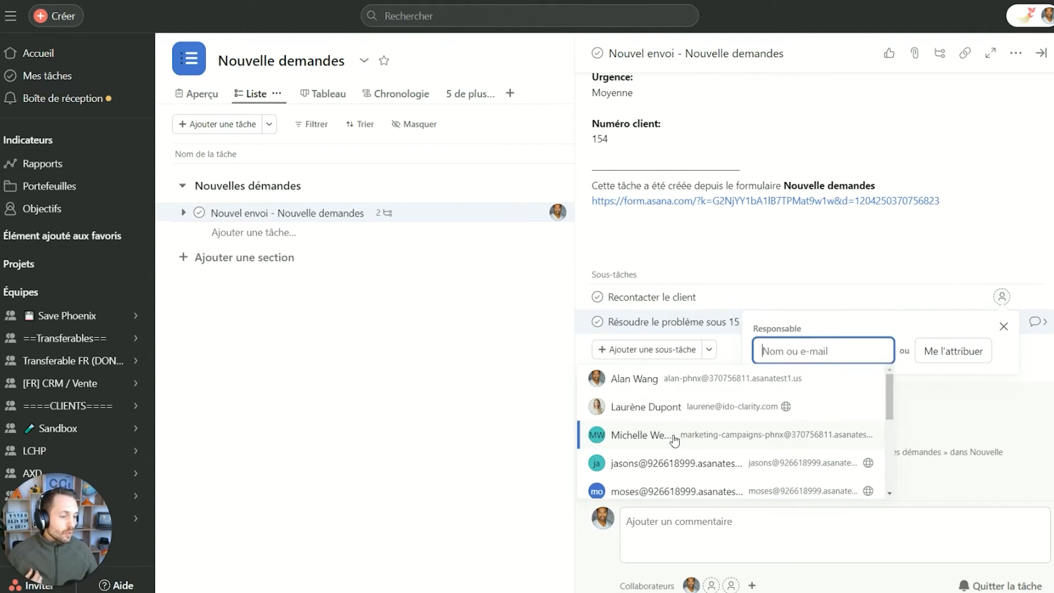
click(608, 438)
click(1003, 321)
click(685, 488)
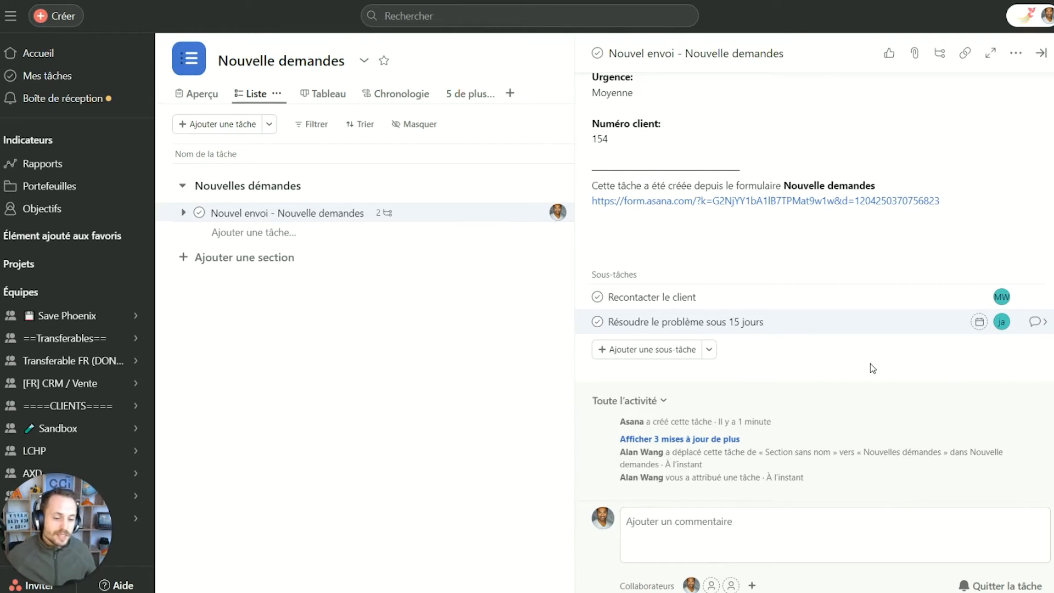
click(352, 302)
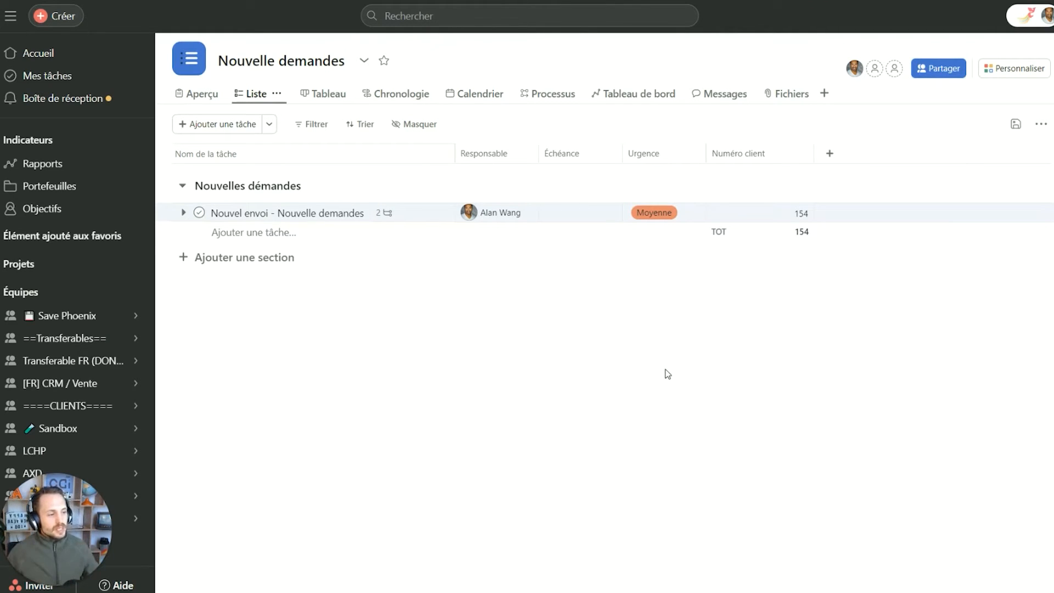
Open the Nouvelle demandes form's settings and the task title field choices.
click(1002, 74)
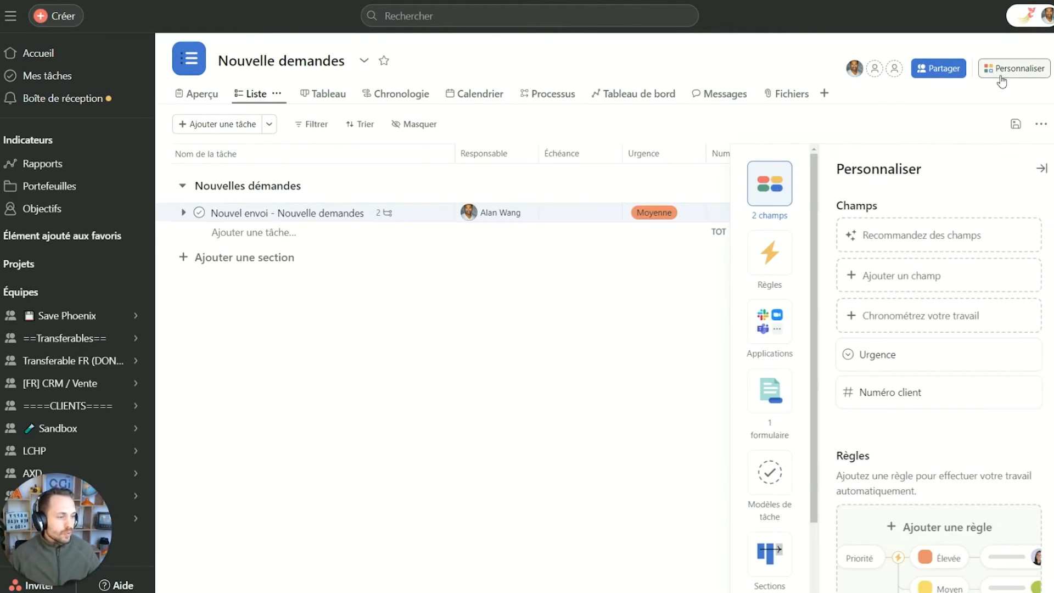
click(782, 405)
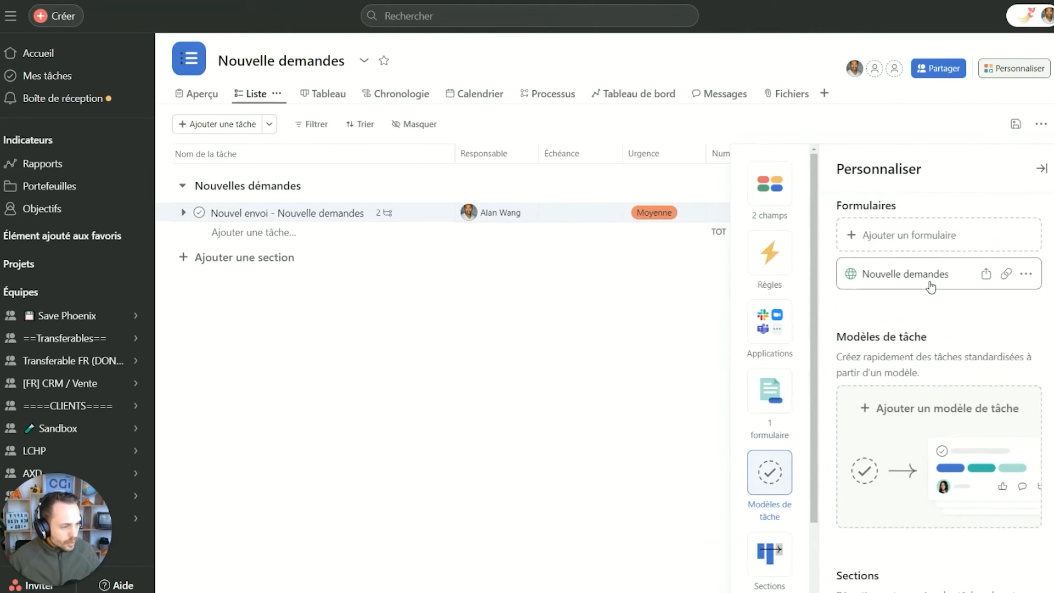
click(931, 285)
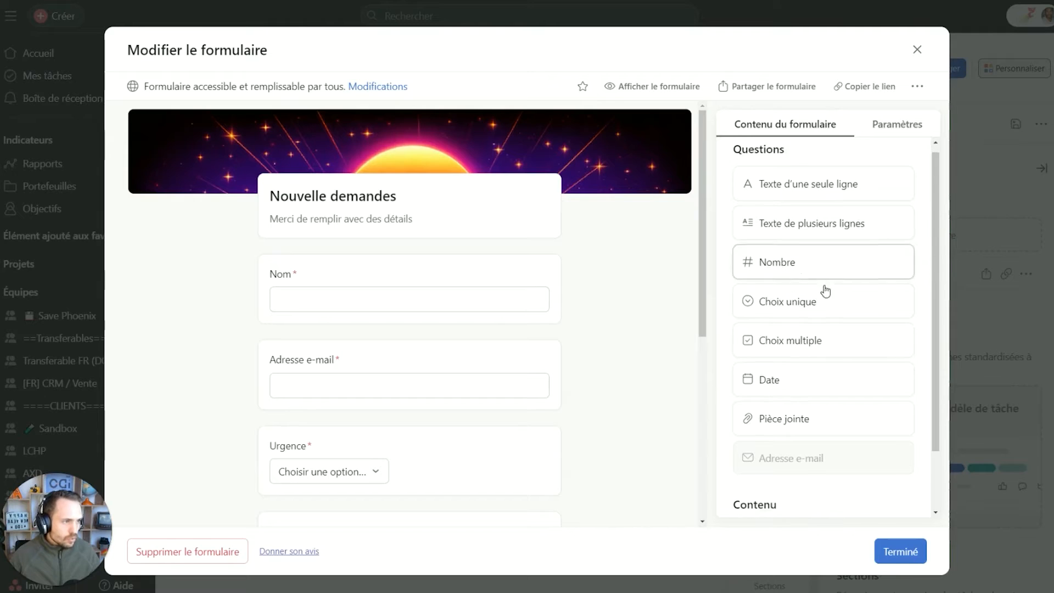
click(898, 131)
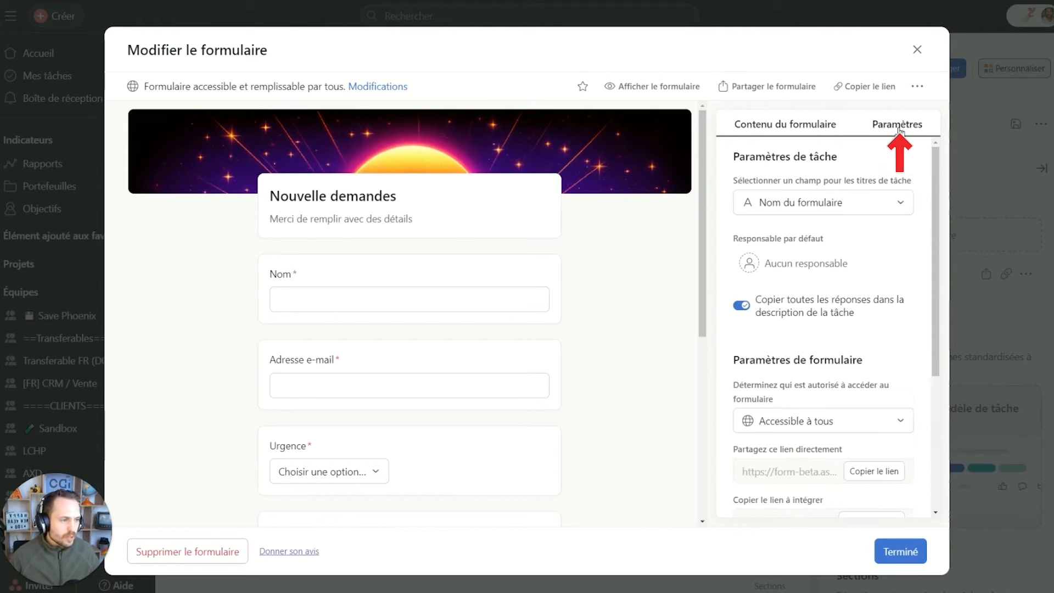
click(844, 205)
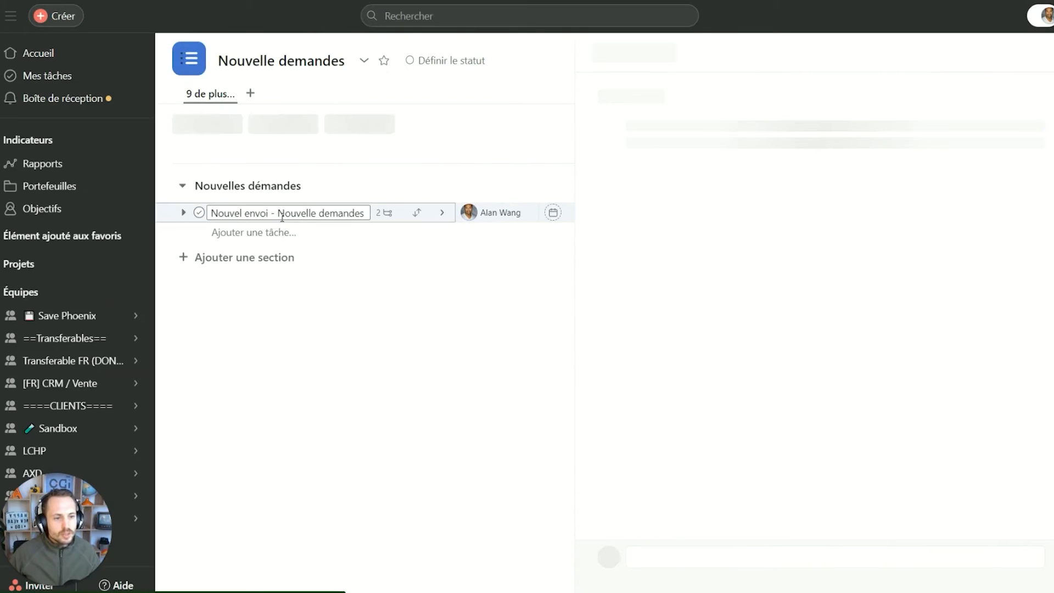
Title tasks from Nom and Urgence, renaming the existing task to the respondent's name plus 'Moyenne'.
triple_click(301, 216)
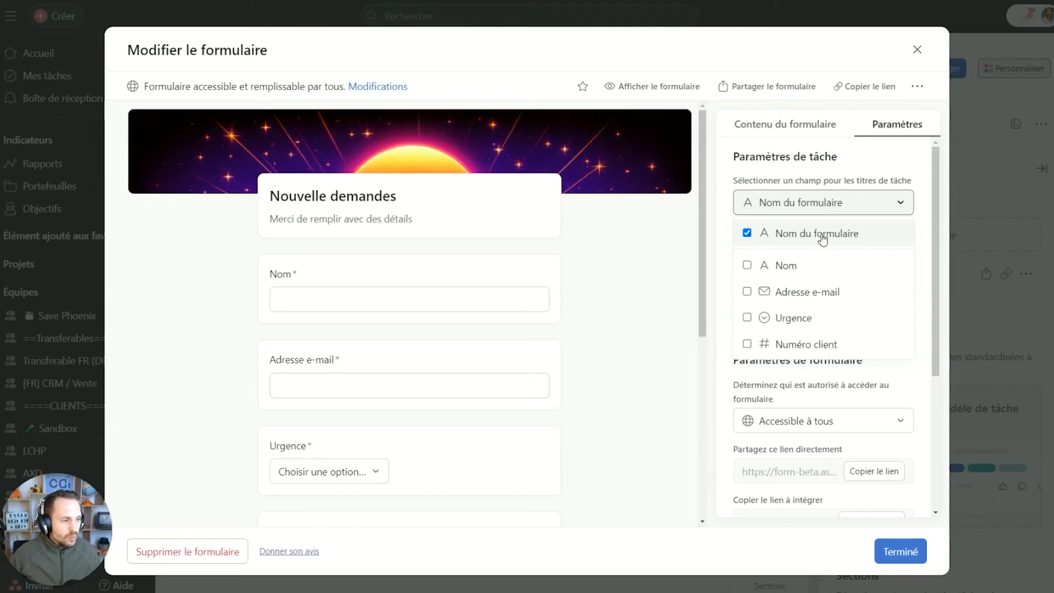
click(821, 275)
click(818, 320)
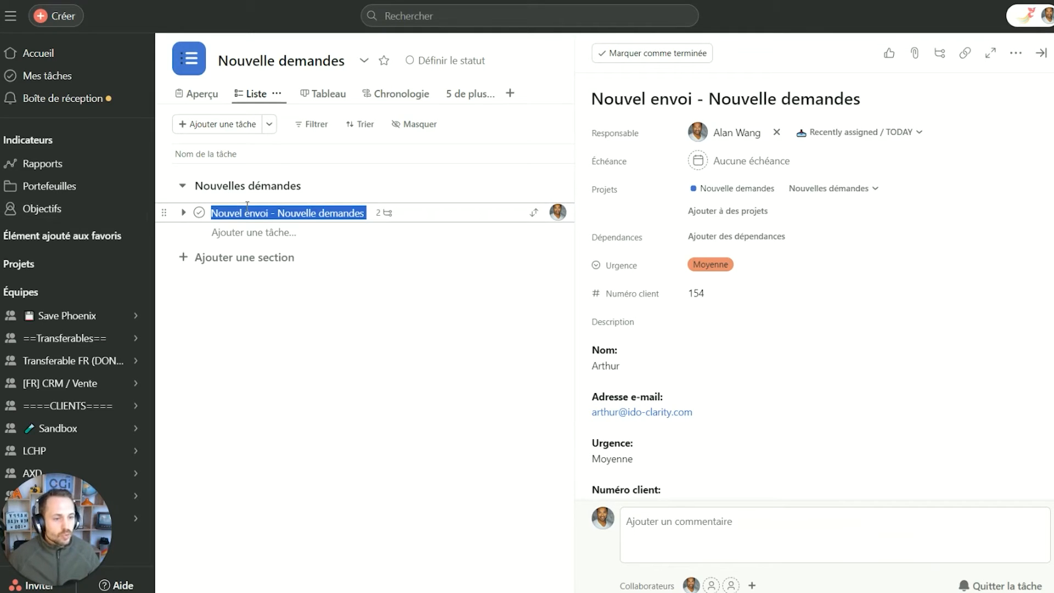
text(Arthur, )
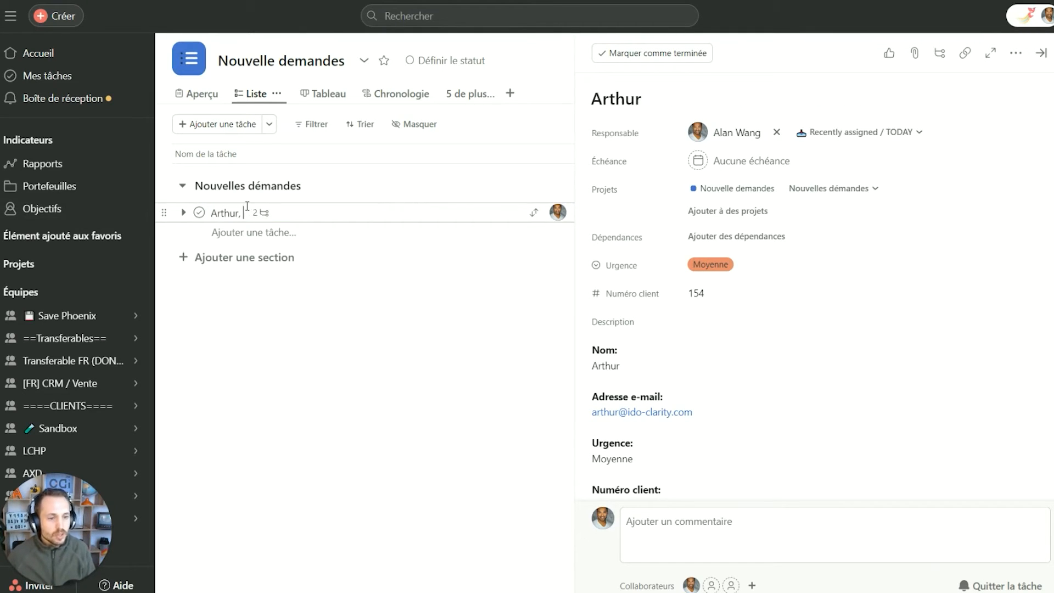
text(Moyenne)
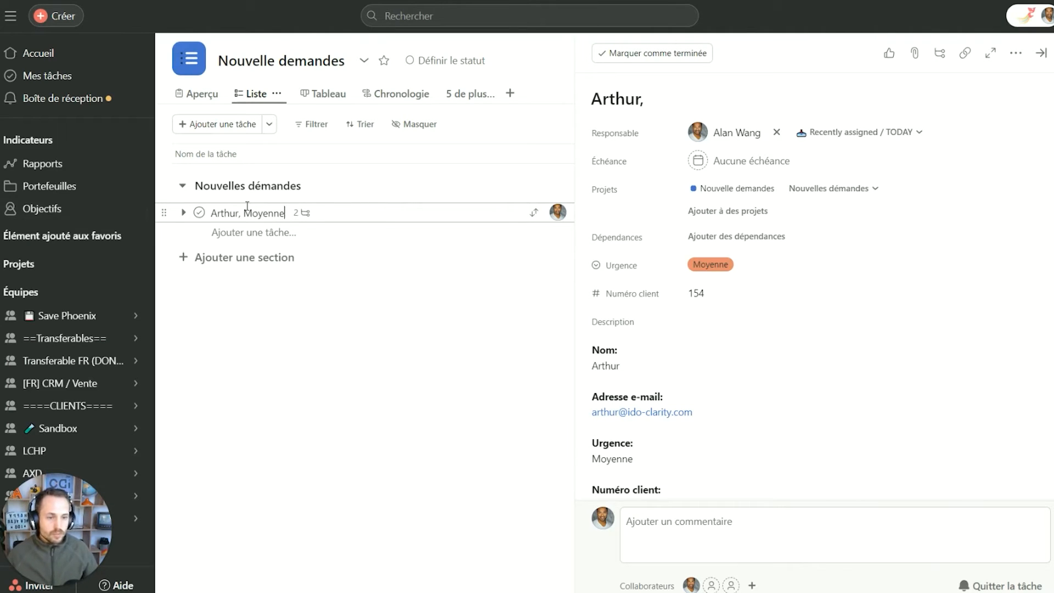
click(377, 328)
key(Escape)
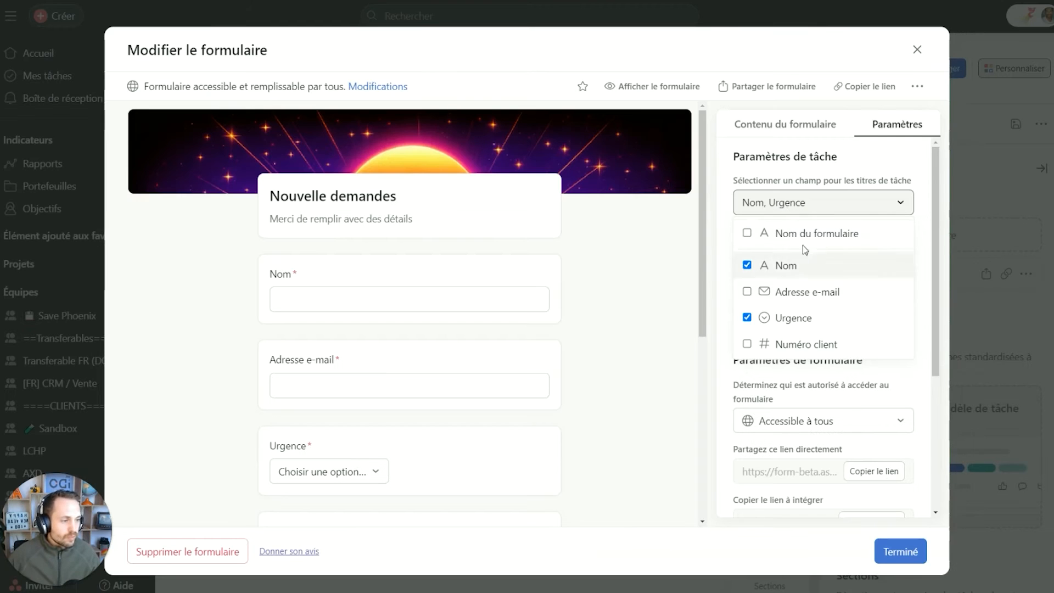
Add Numéro client to task titles and append the client number to the task name.
click(824, 349)
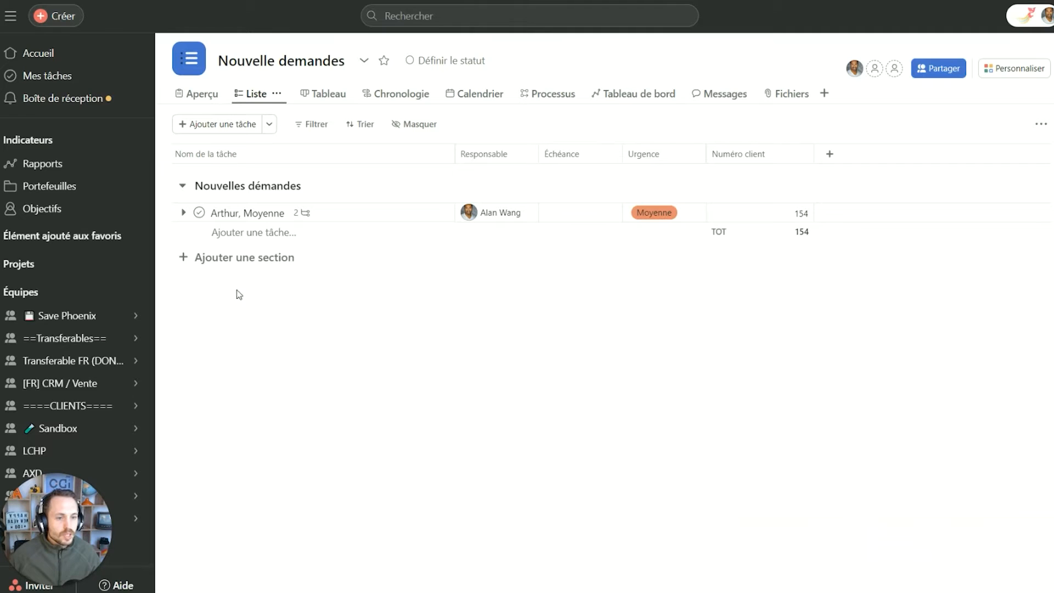
click(284, 214)
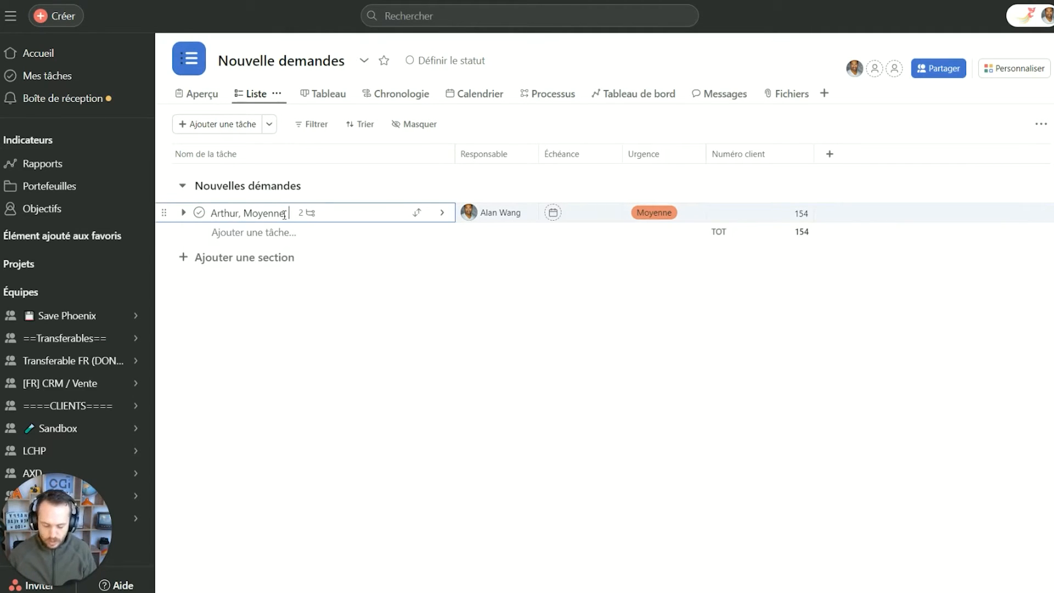
text(, 154)
click(378, 389)
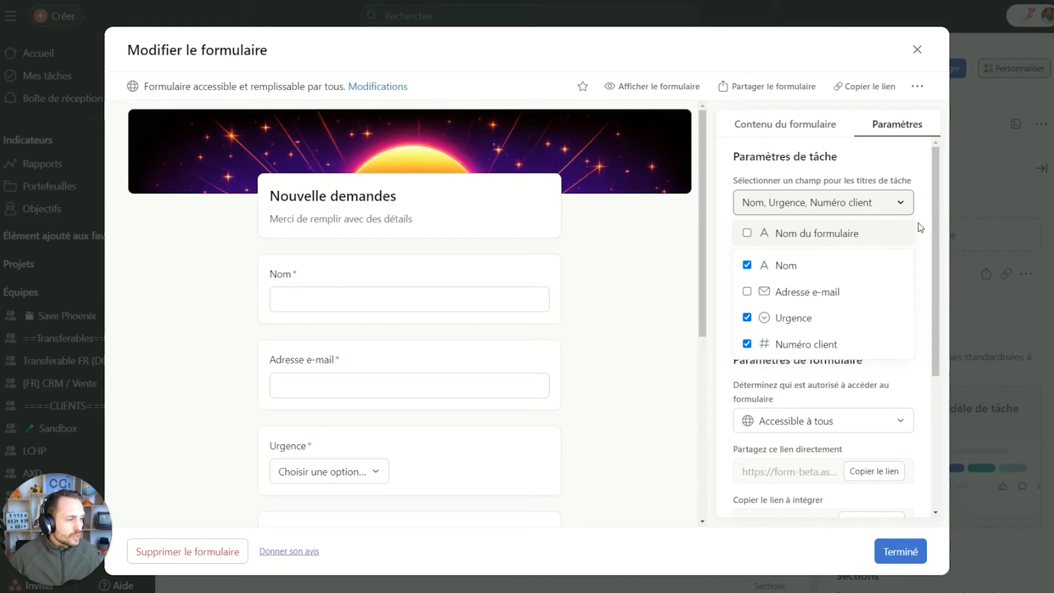
click(918, 229)
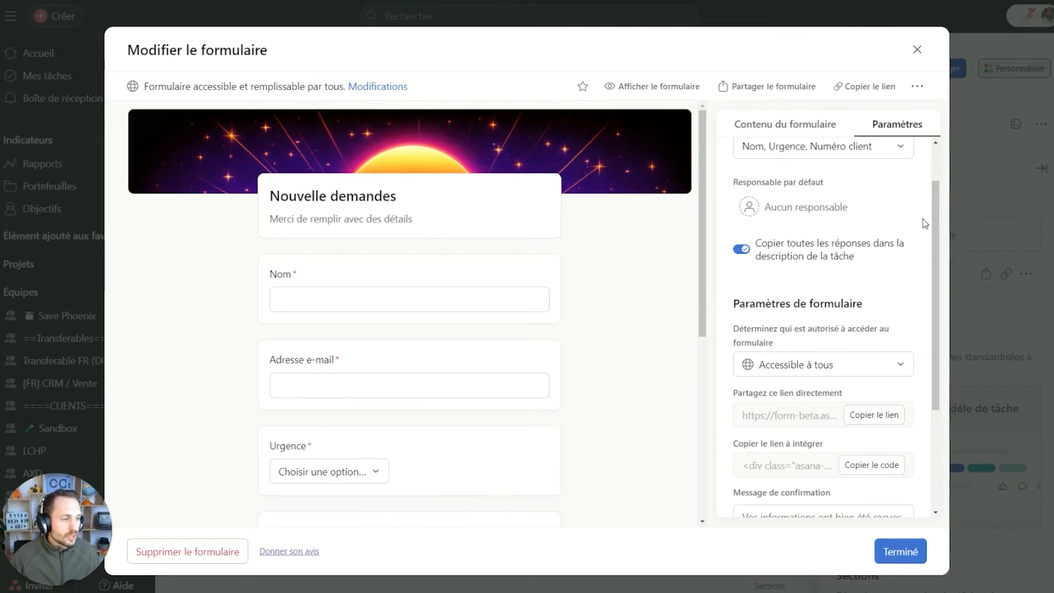
Make a teammate the default assignee for form-created tasks.
click(805, 214)
click(807, 236)
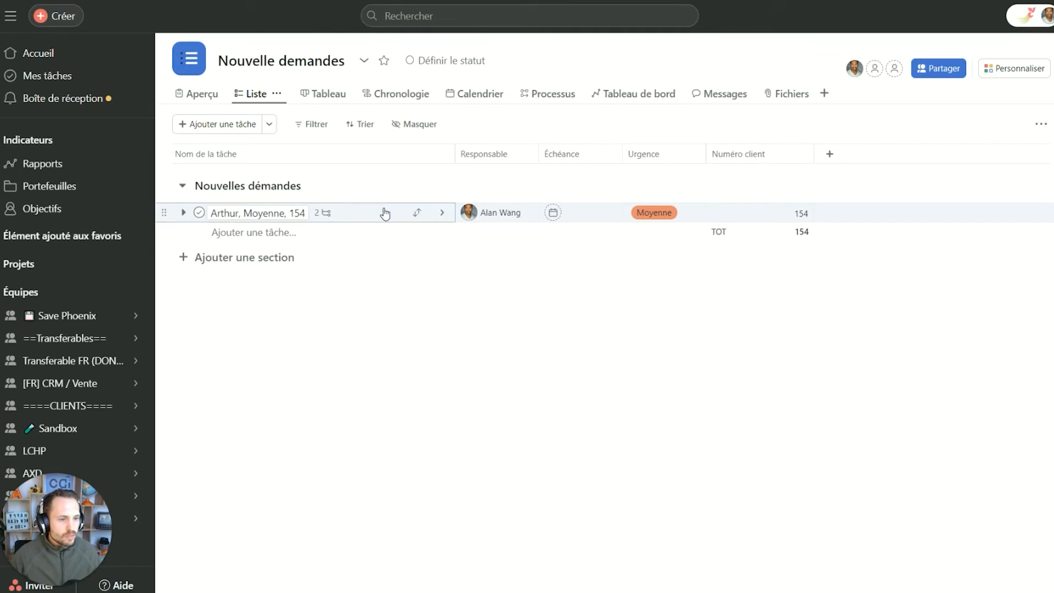
click(384, 213)
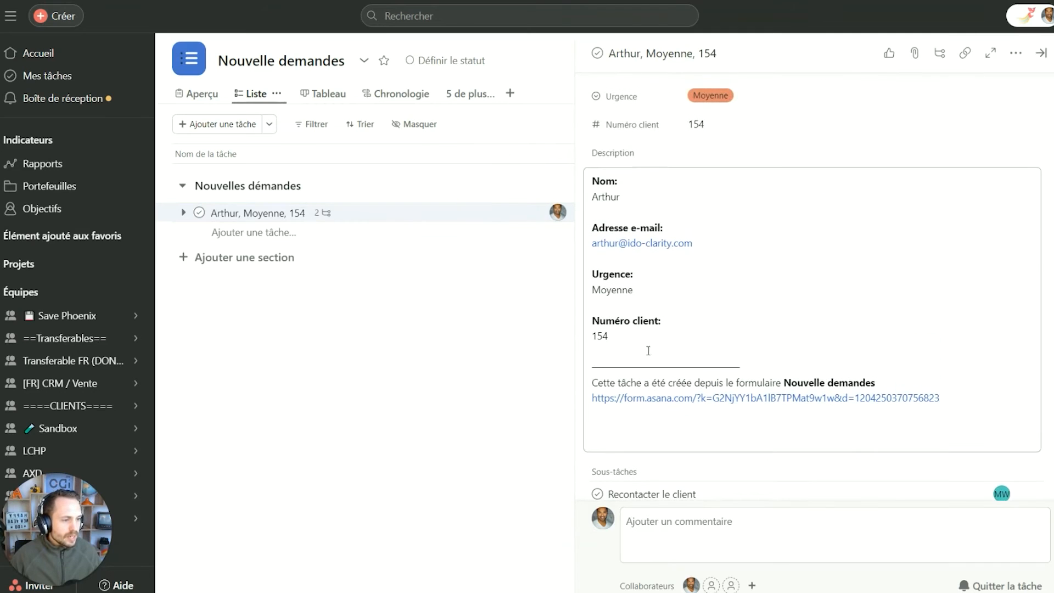
Delete the Urgence and Numéro client lines and leftover blank line from the task description.
click(986, 416)
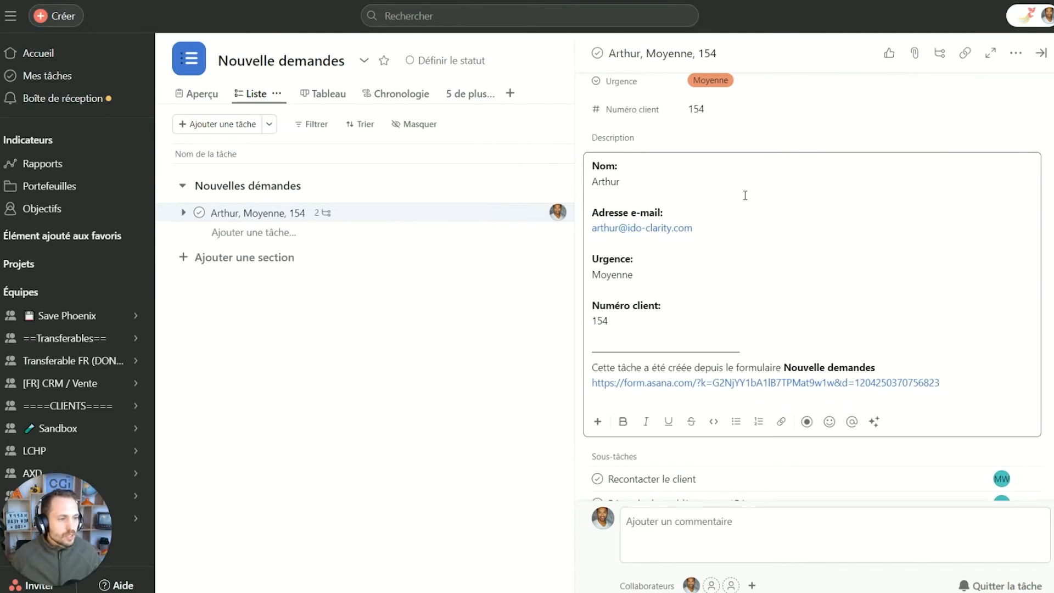
key(ctrl+a)
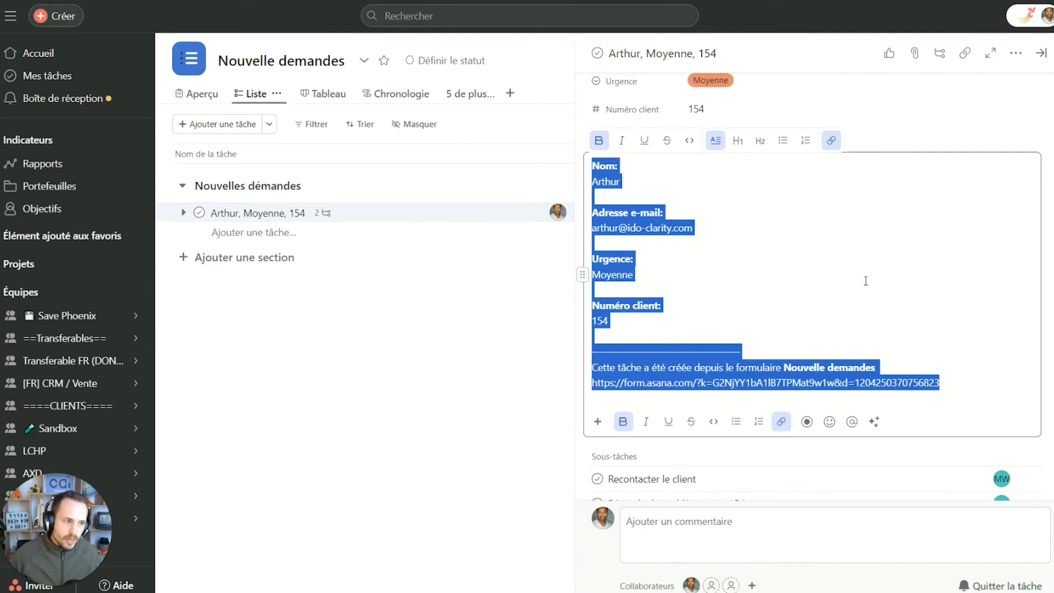
click(851, 280)
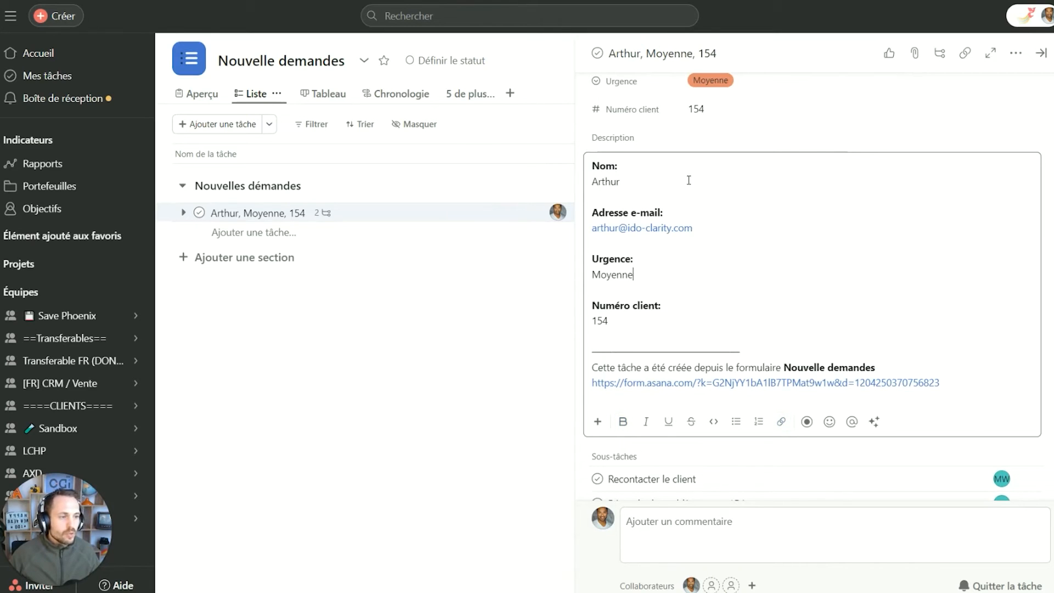
triple_click(624, 169)
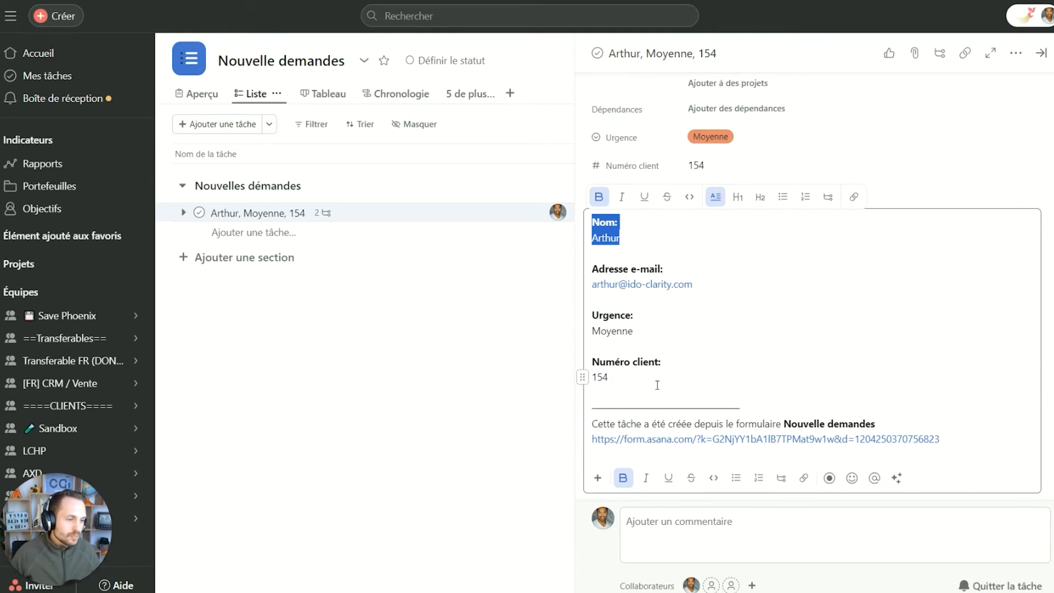
drag(641, 377, 572, 306)
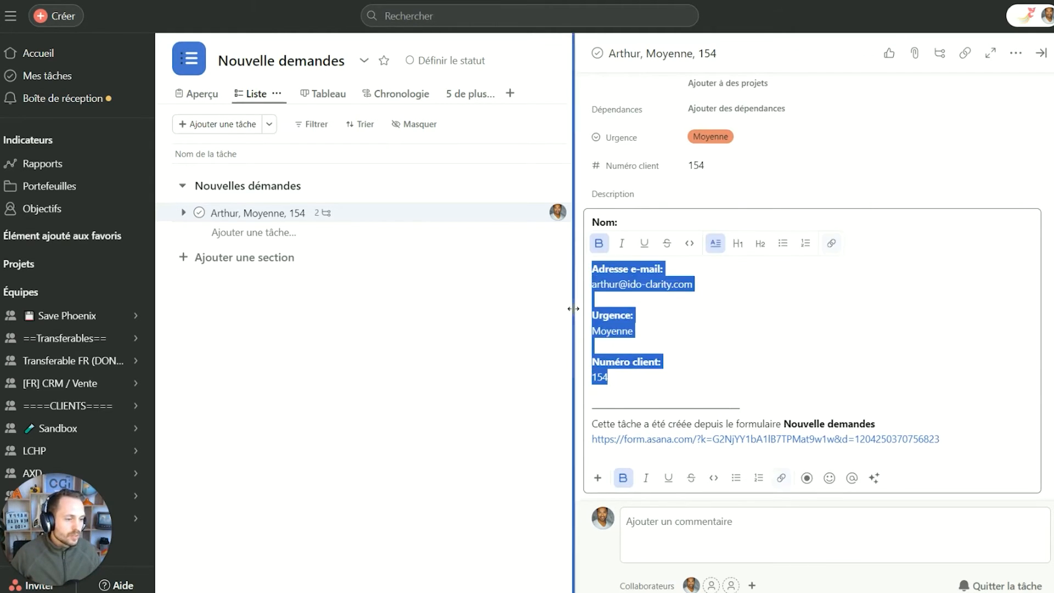
key(BackSpace)
key(ctrl+z)
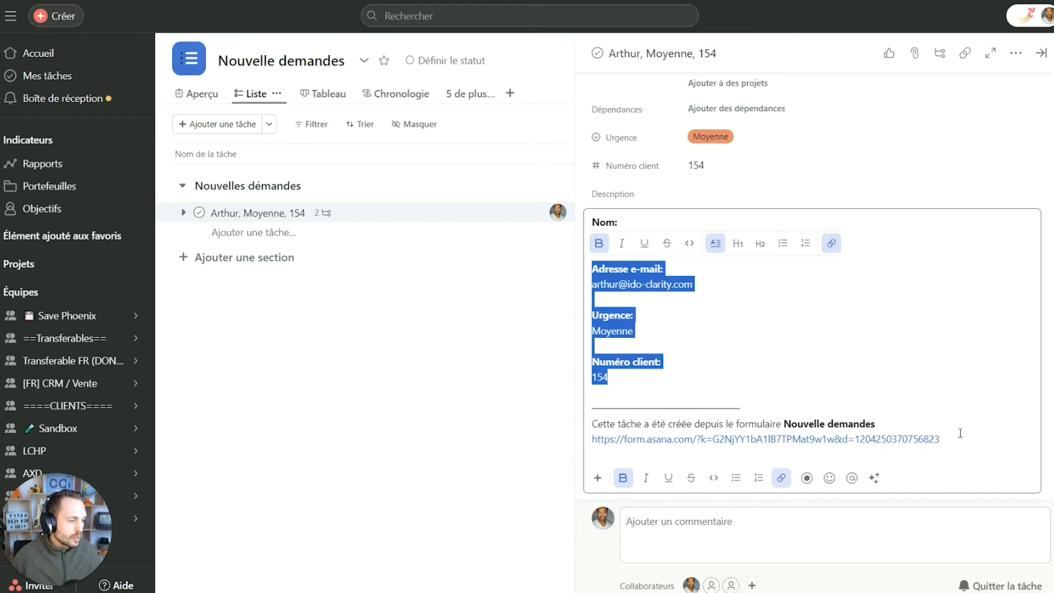
drag(671, 369, 562, 321)
key(BackSpace)
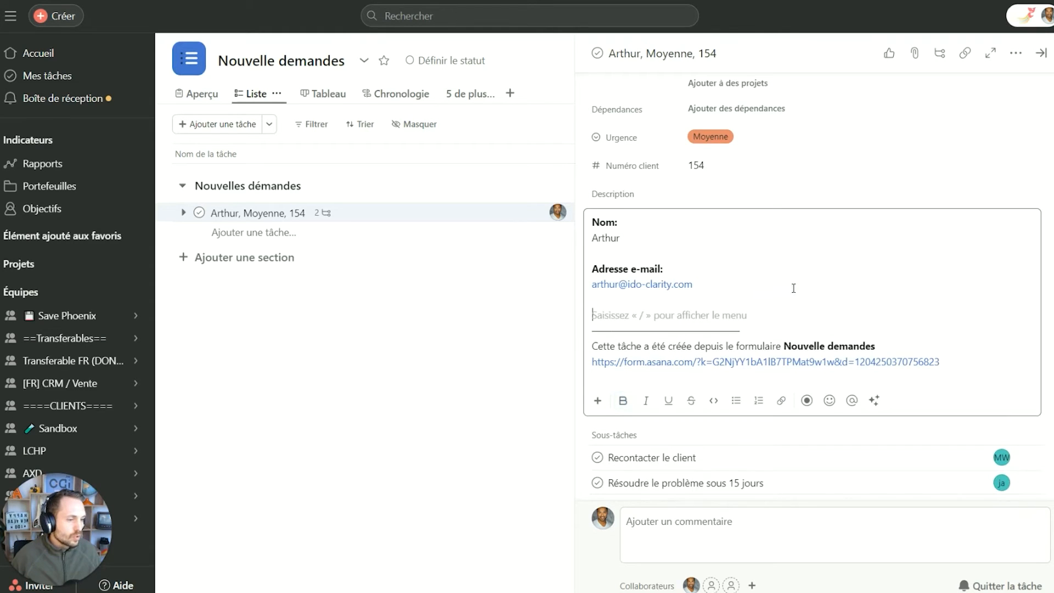
key(BackSpace)
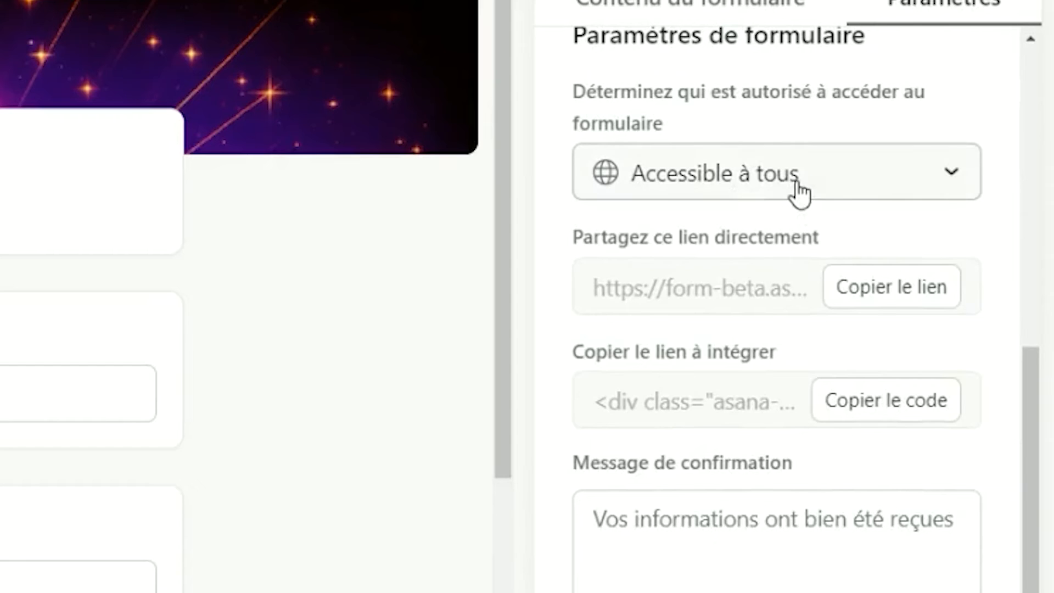
Restrict form access to members of your organisation only.
click(832, 373)
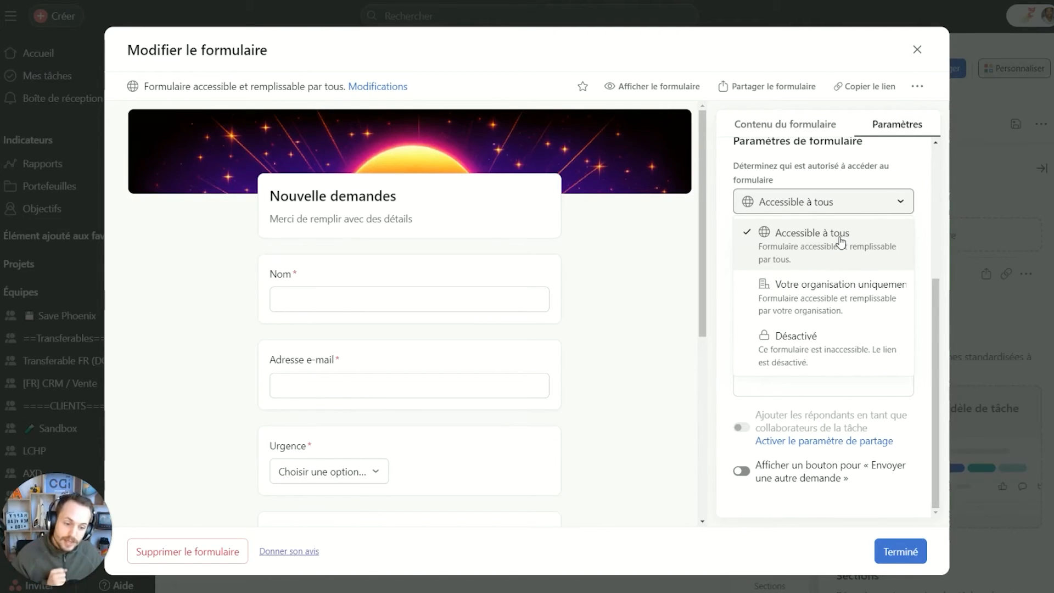
click(811, 297)
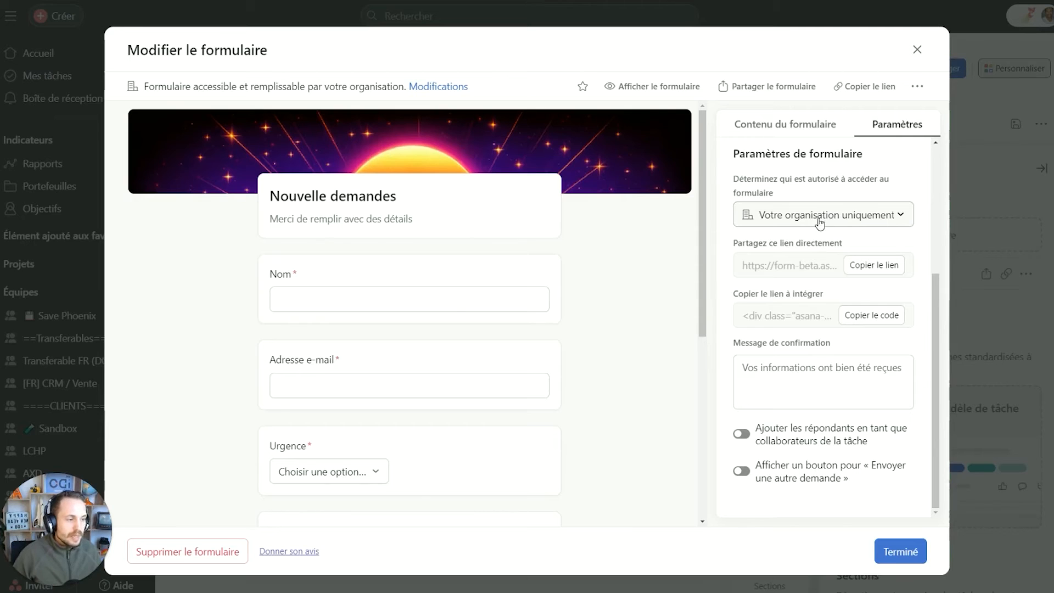
click(814, 221)
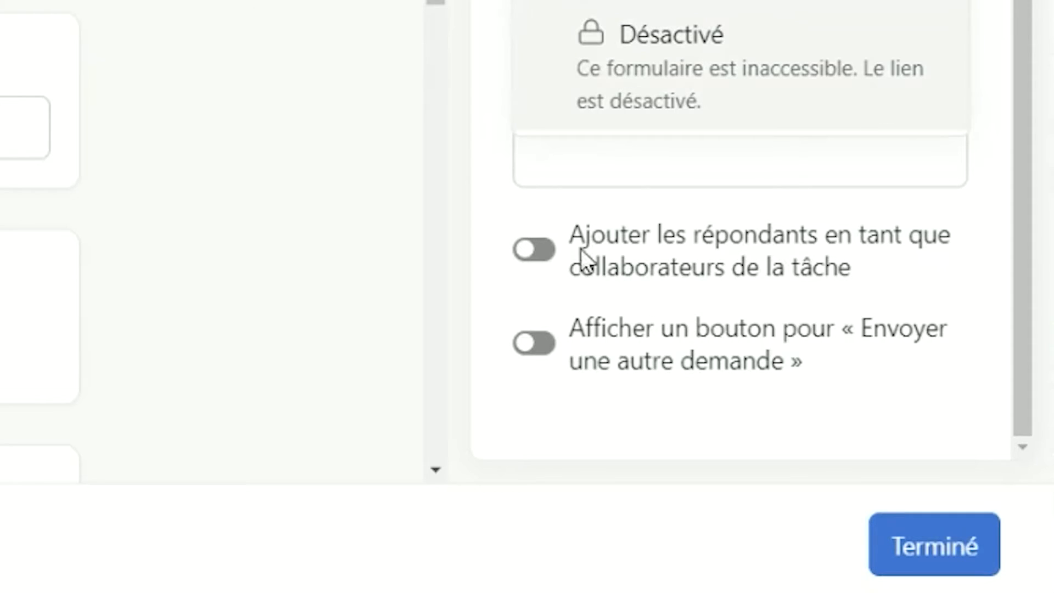
Turn on 'Ajouter les répondants en tant que collaborateurs de la tâche'.
click(621, 227)
double_click(626, 235)
click(749, 238)
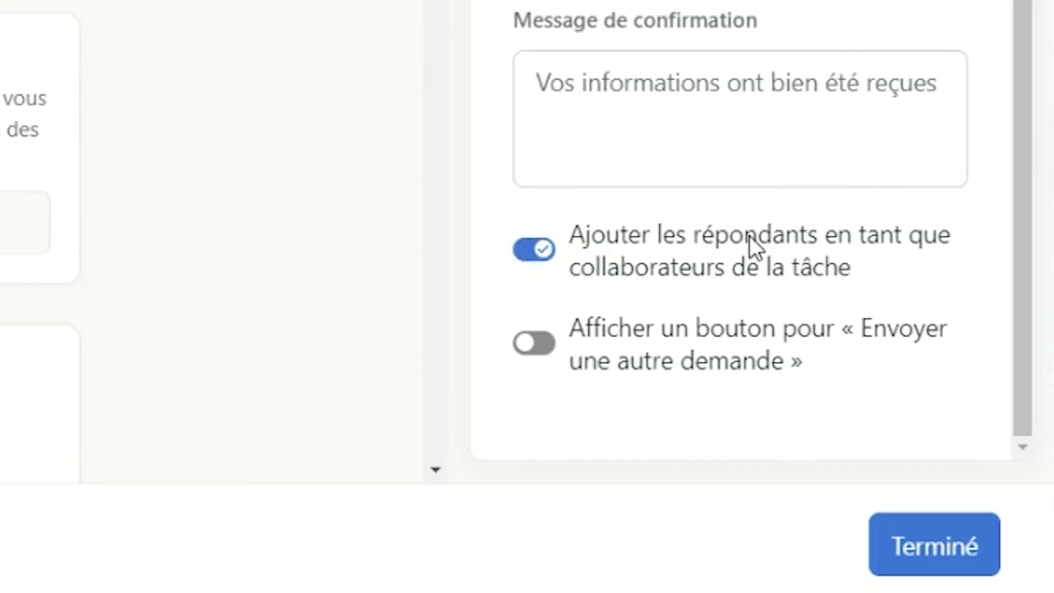
click(670, 244)
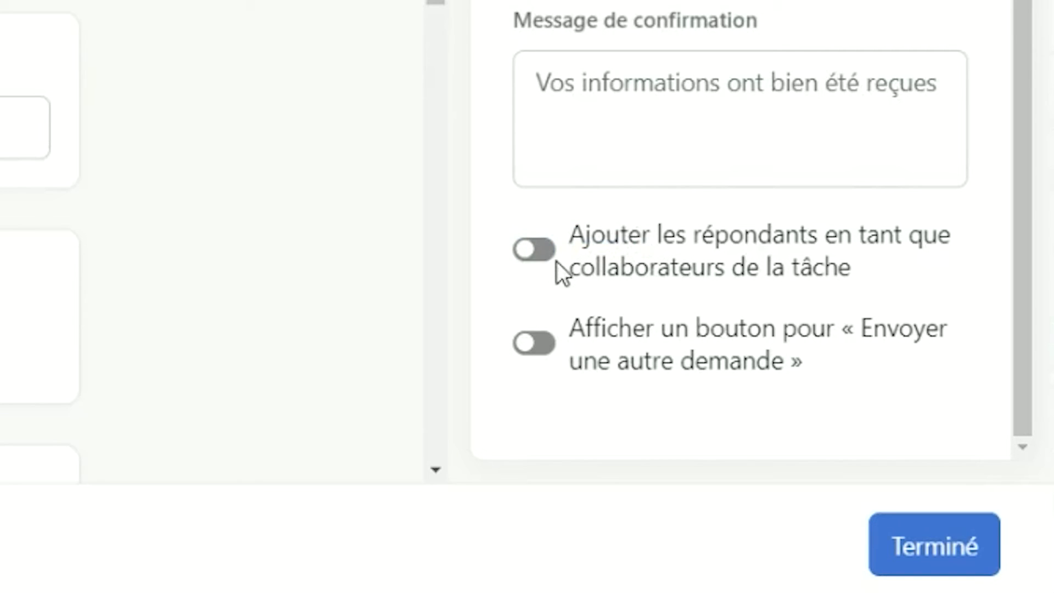
click(541, 252)
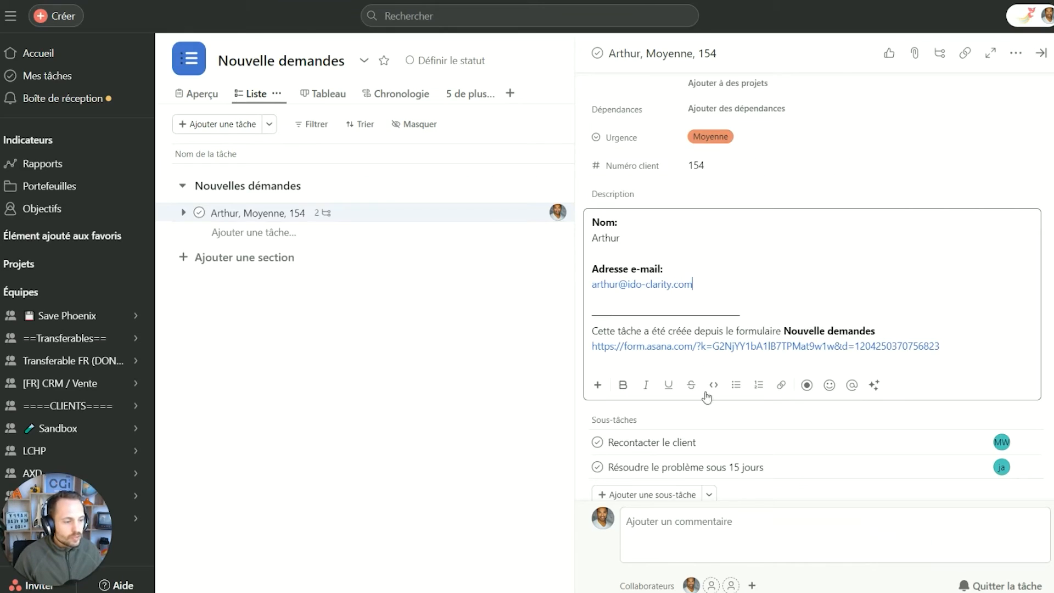
scroll(708, 407, down, 2)
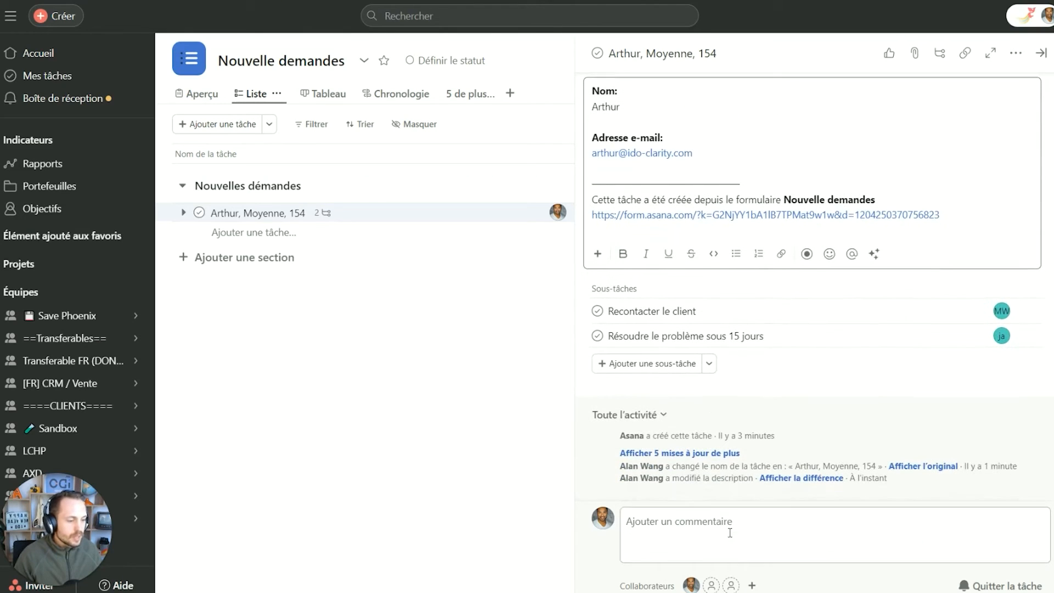
Add the team member suggested for 'm' as a collaborator on the request task.
click(712, 585)
text(mi)
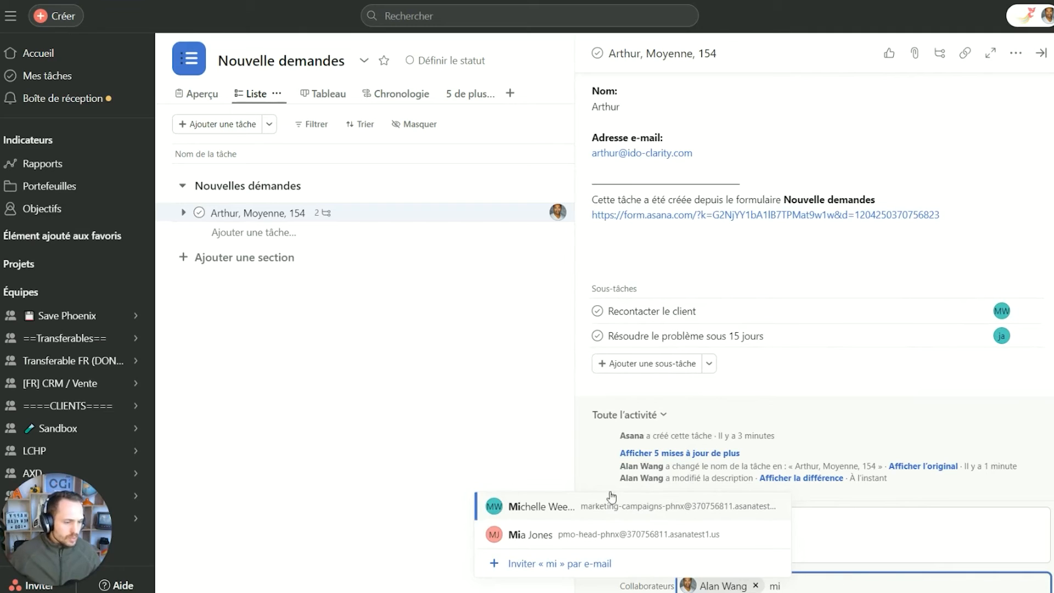
click(543, 503)
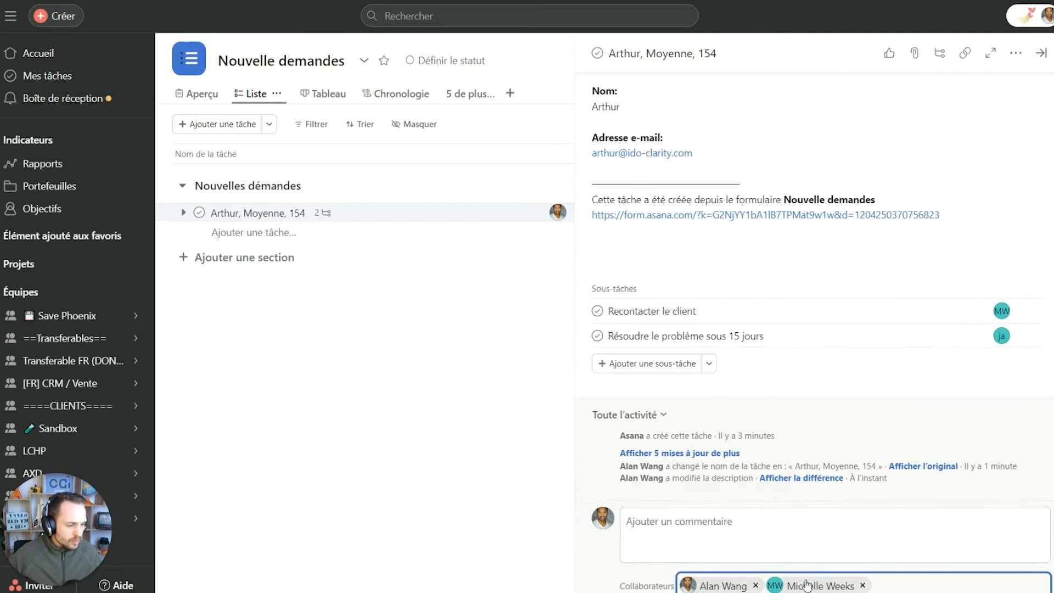
click(1007, 495)
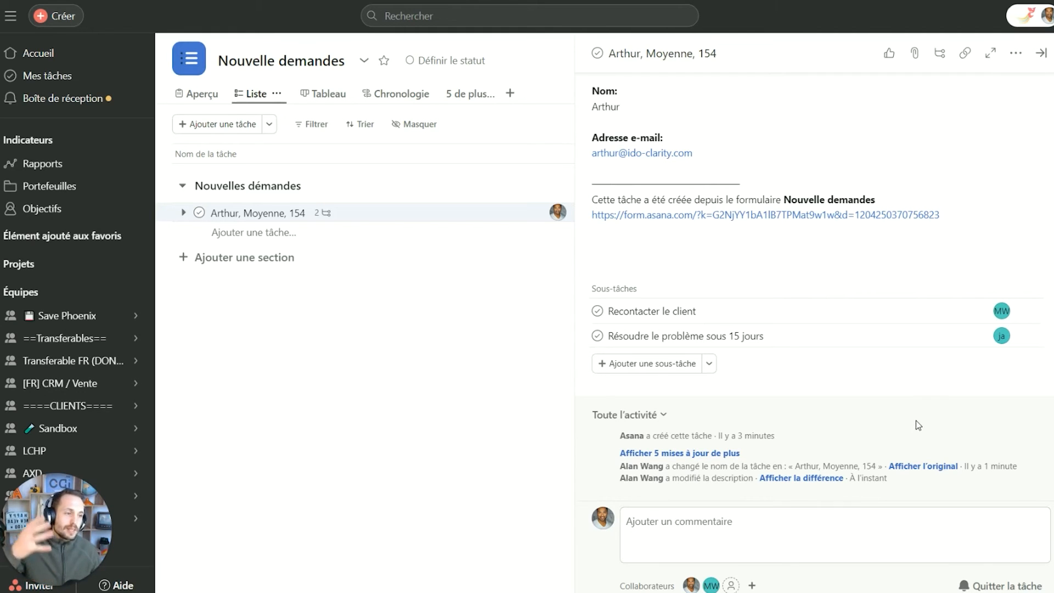
click(768, 543)
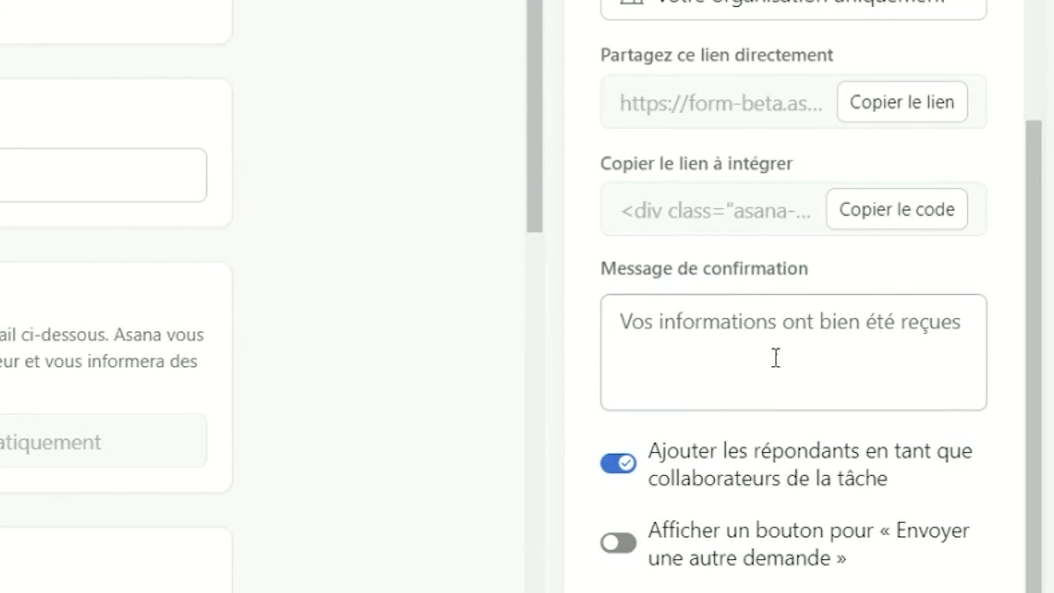
Leave the confirmation message unchanged, star the Nouvelle demandes form, and close the form editor.
click(764, 324)
click(651, 277)
drag(651, 277, 753, 323)
click(773, 329)
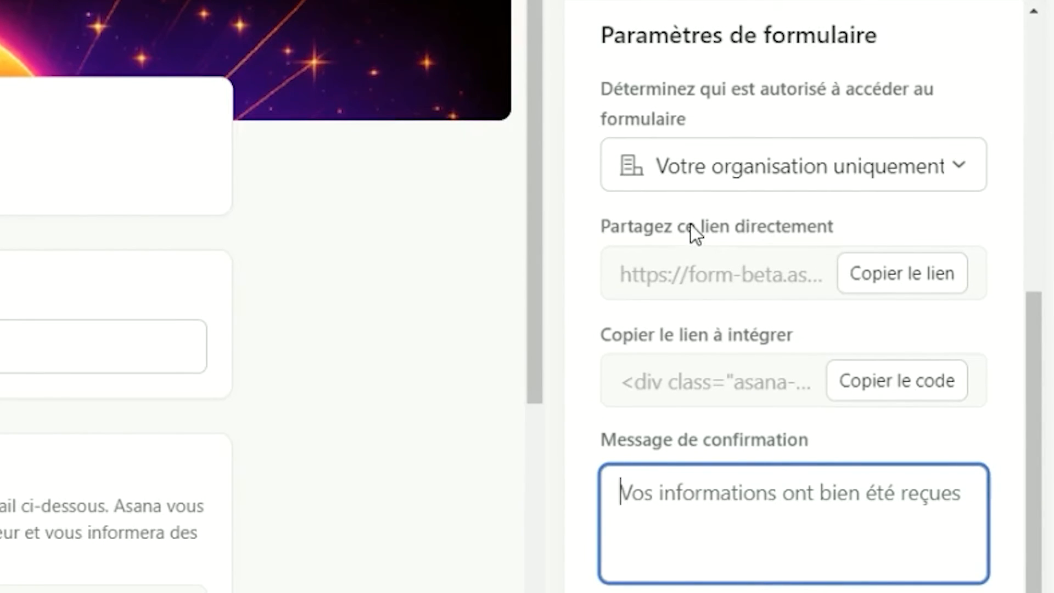
click(722, 337)
triple_click(701, 336)
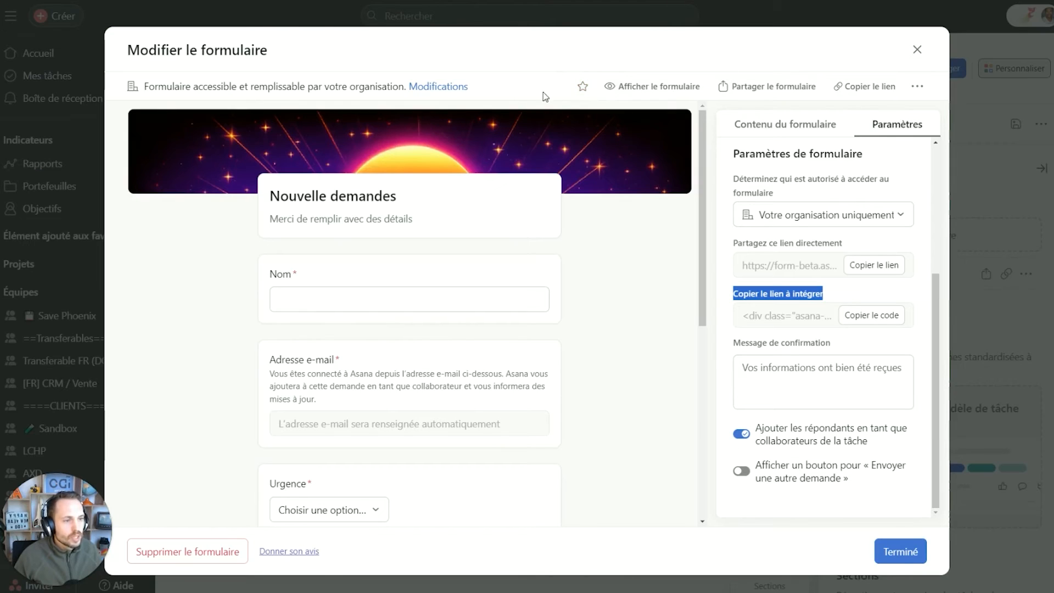
click(582, 86)
click(917, 49)
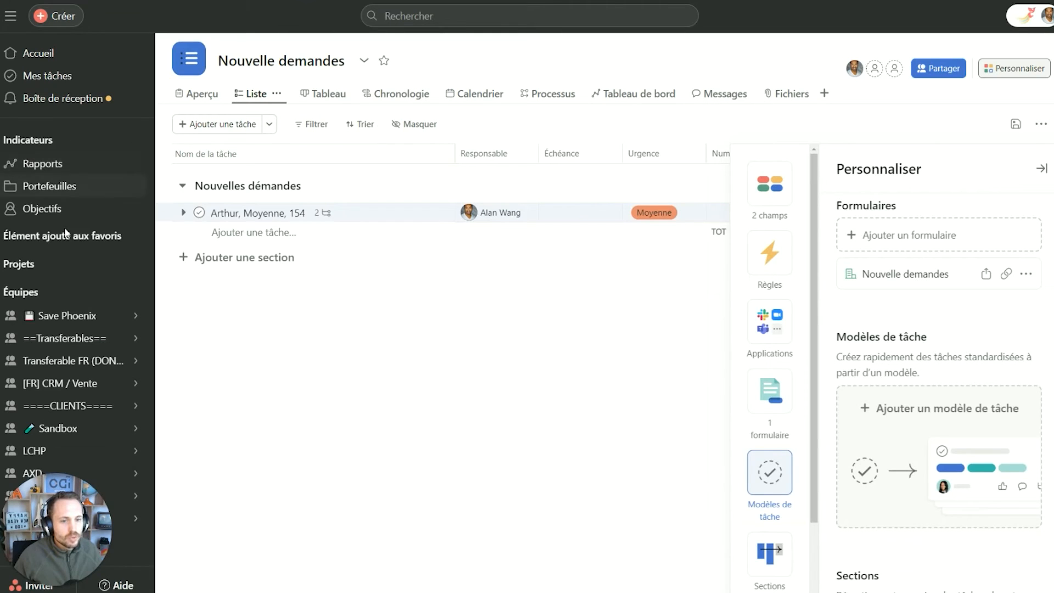
Close the Personnaliser panel, view the Tableau de bord dashboard, then return to the Liste view.
click(83, 241)
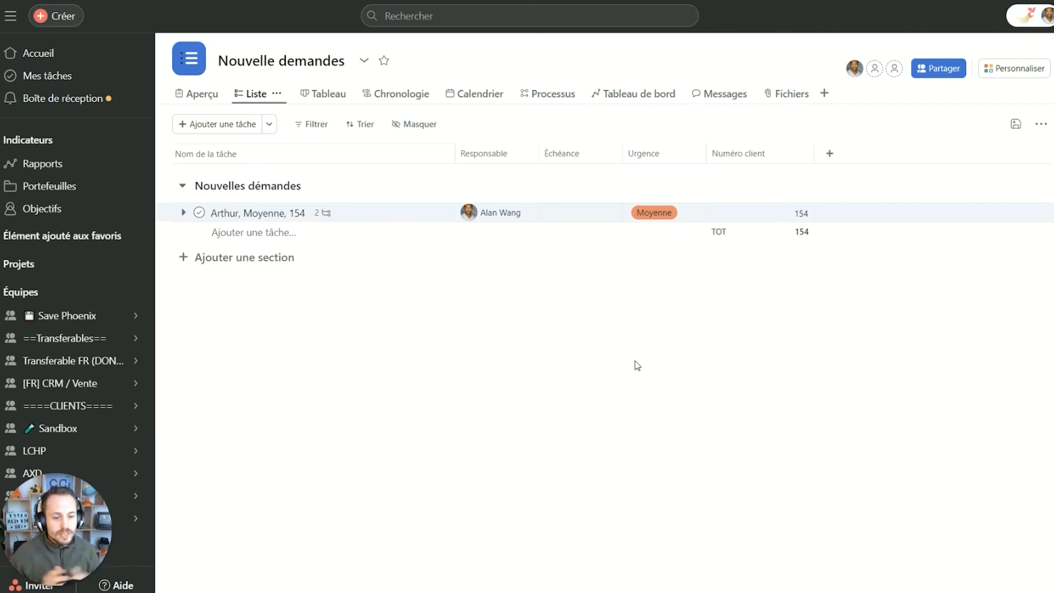
click(641, 99)
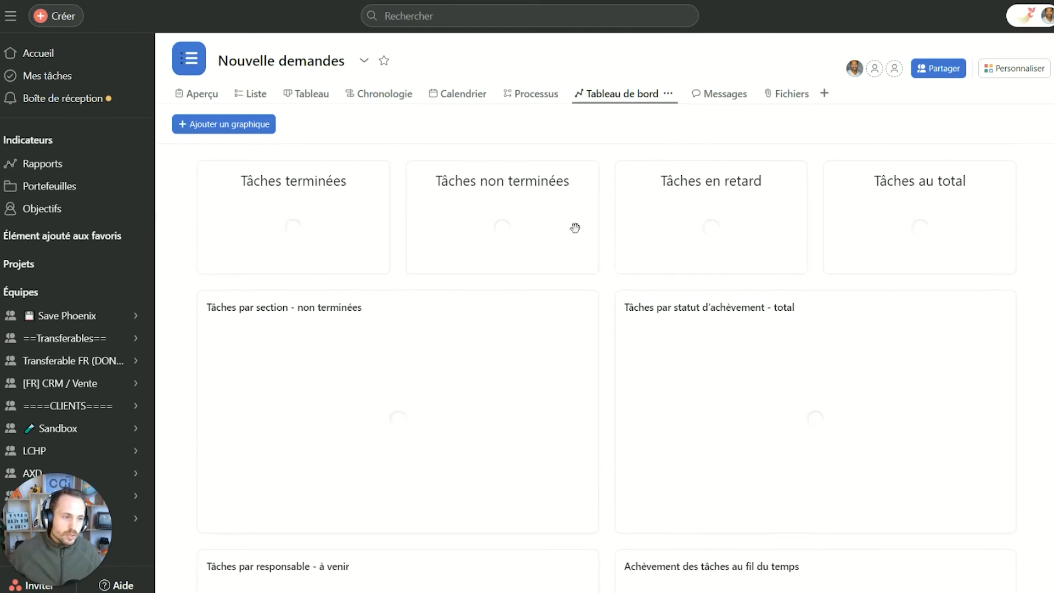
click(254, 97)
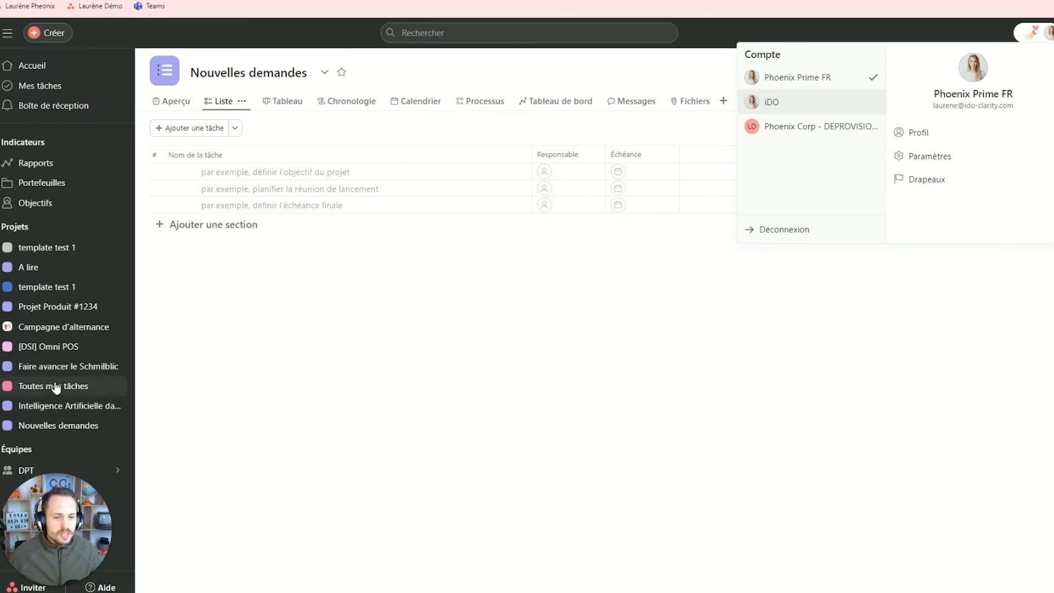
Switch to the iDO workspace, inspect the Support client (Public) form, then close it and the panel.
click(812, 126)
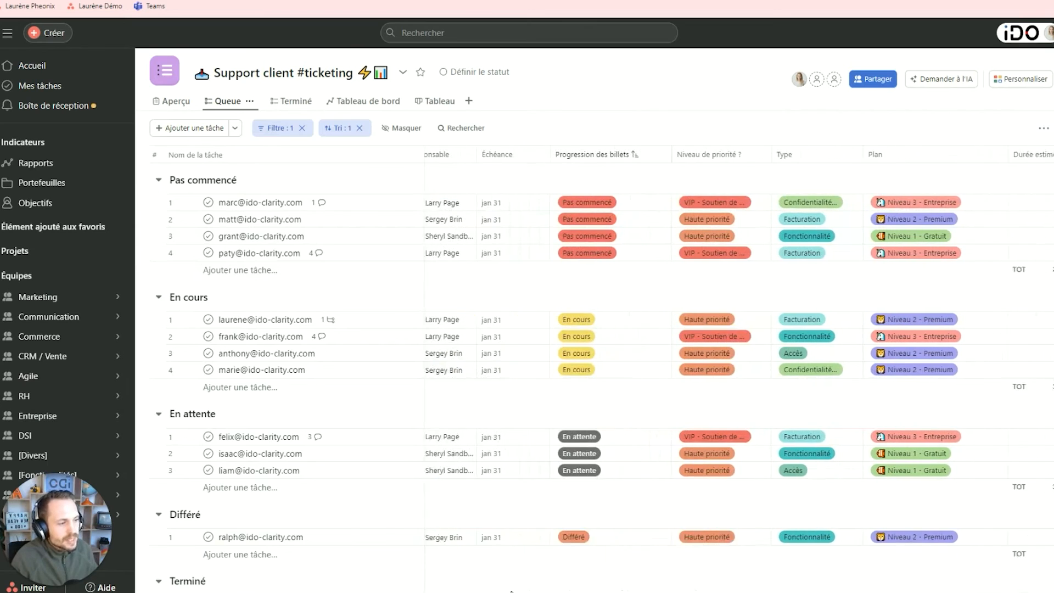
click(1023, 81)
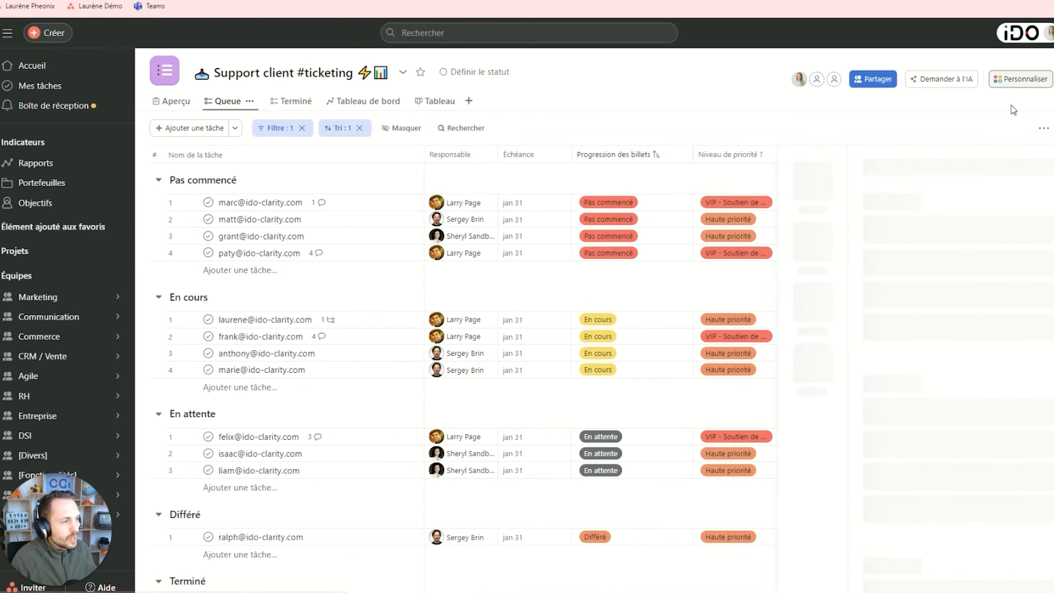
click(821, 365)
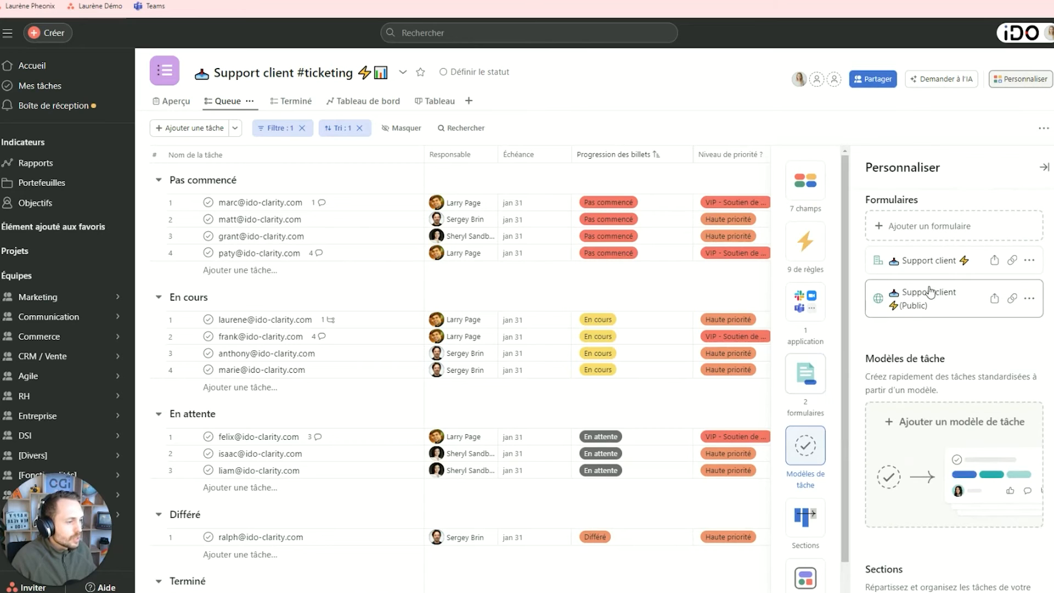
click(932, 296)
scroll(453, 317, down, 5)
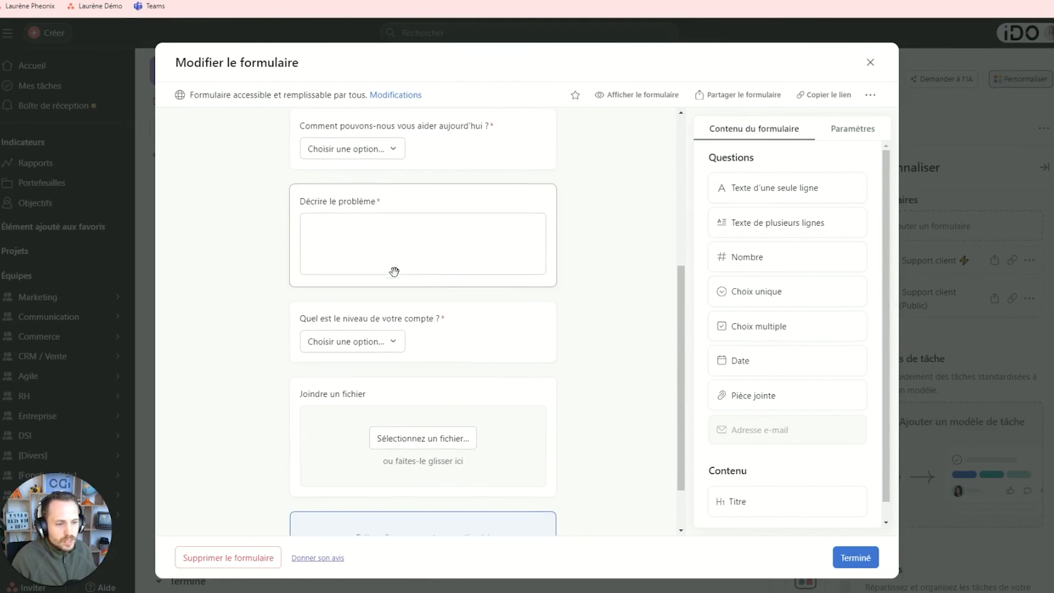
scroll(406, 266, down, 1)
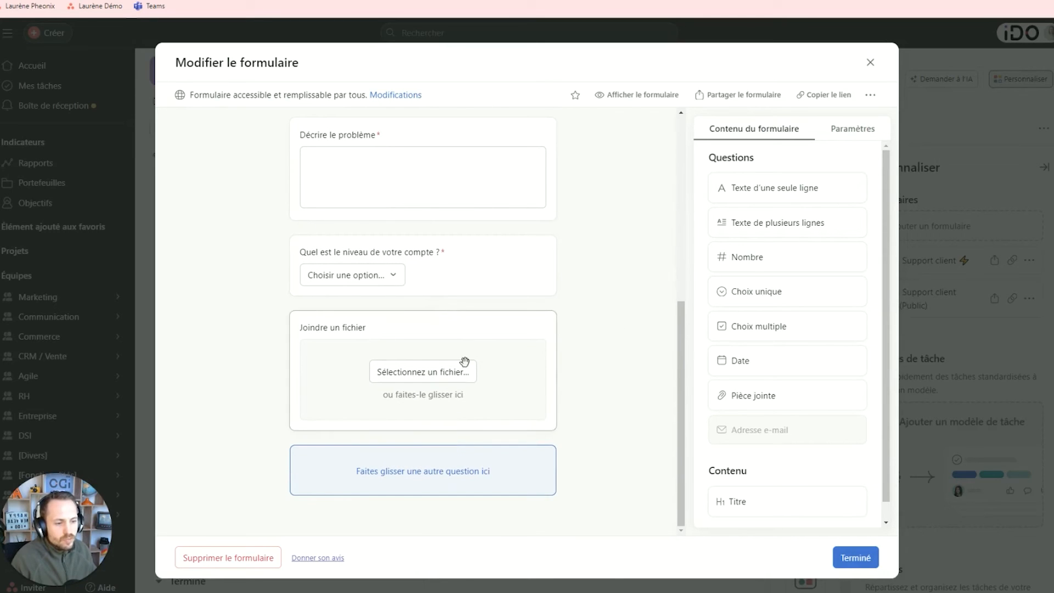
click(870, 62)
click(599, 178)
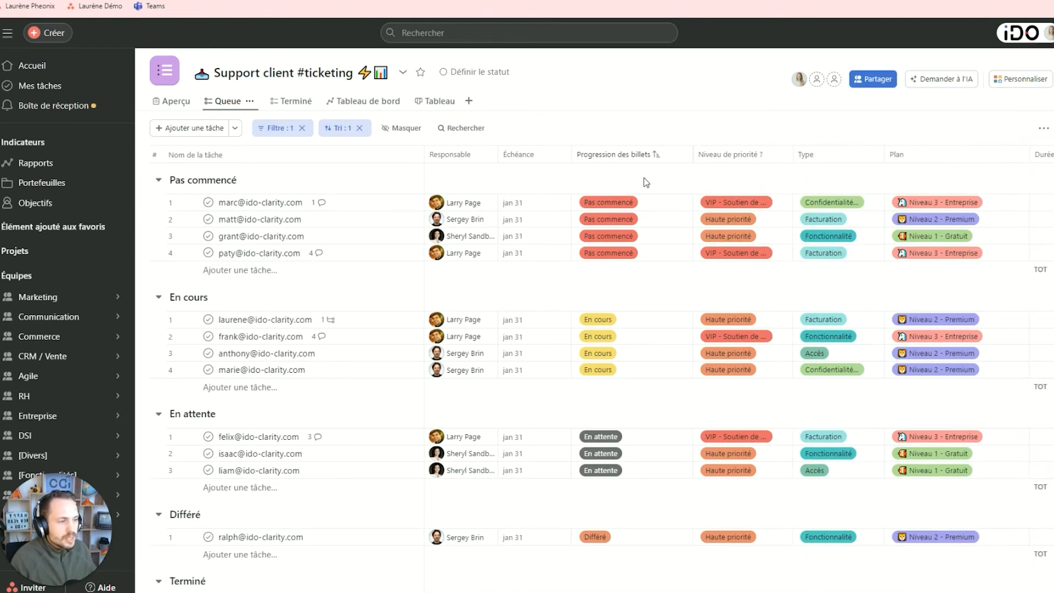
click(363, 102)
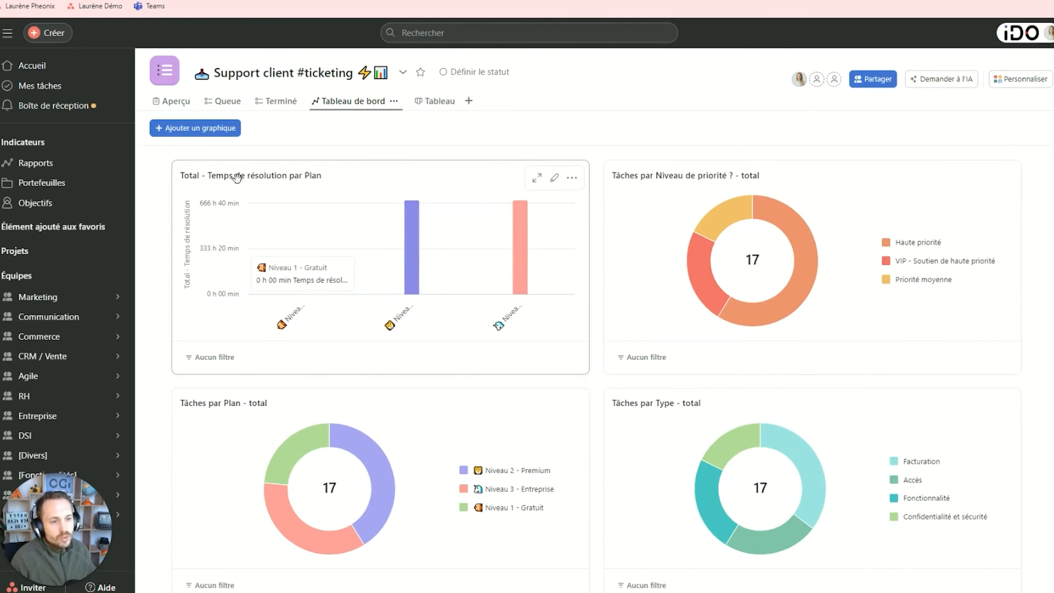
mouse_move(523, 245)
mouse_move(417, 250)
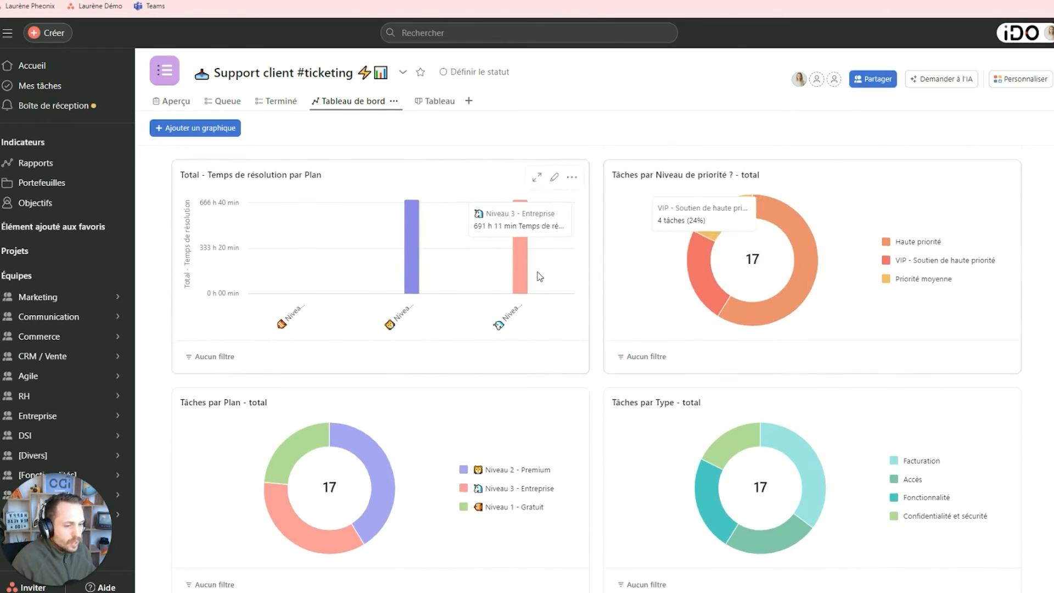
scroll(379, 365, down, 3)
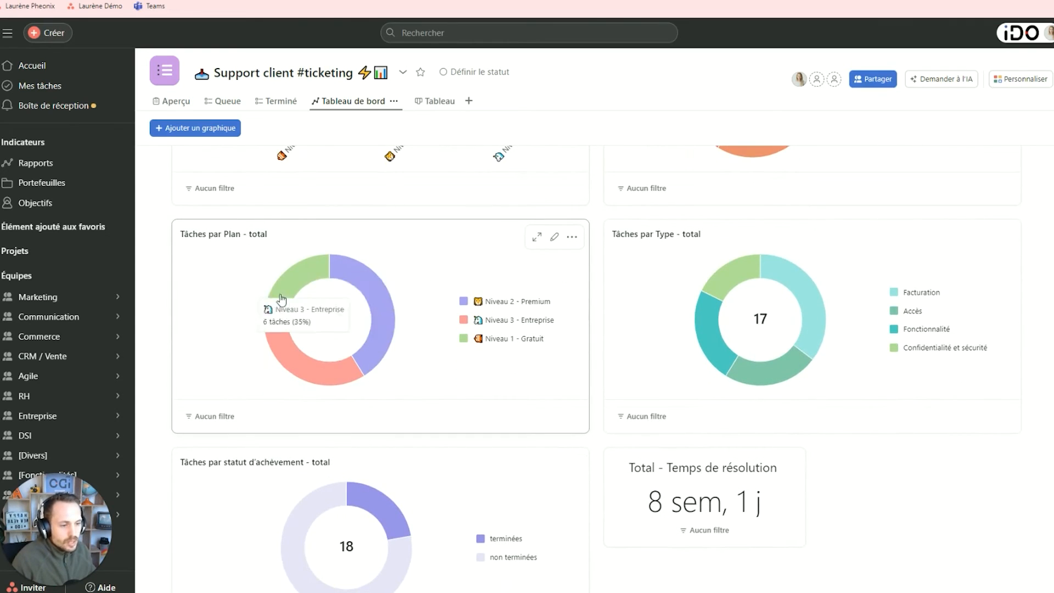
scroll(595, 288, down, 1)
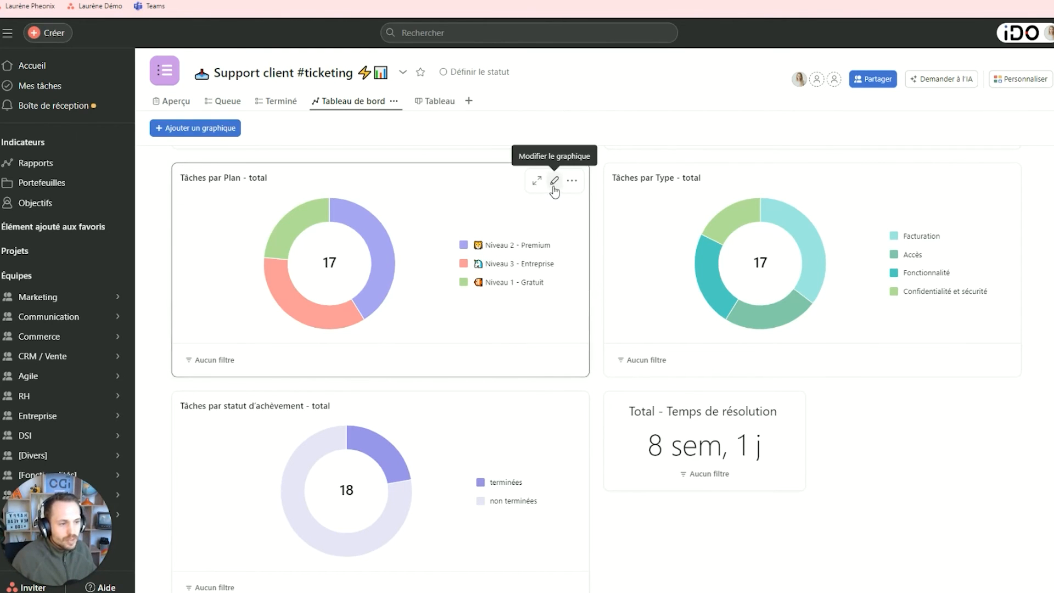
drag(555, 192, 560, 319)
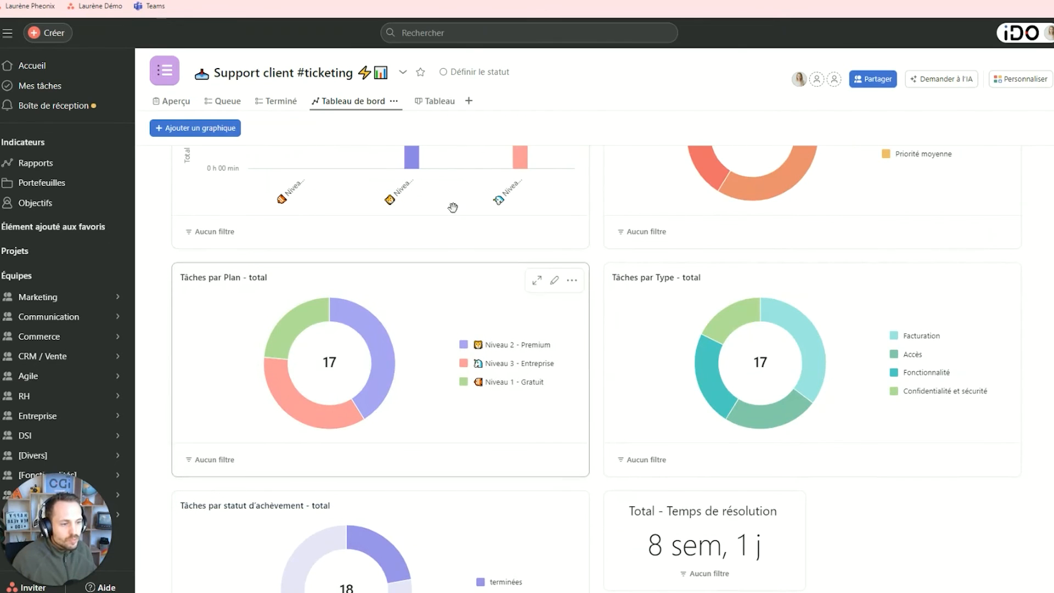
click(225, 104)
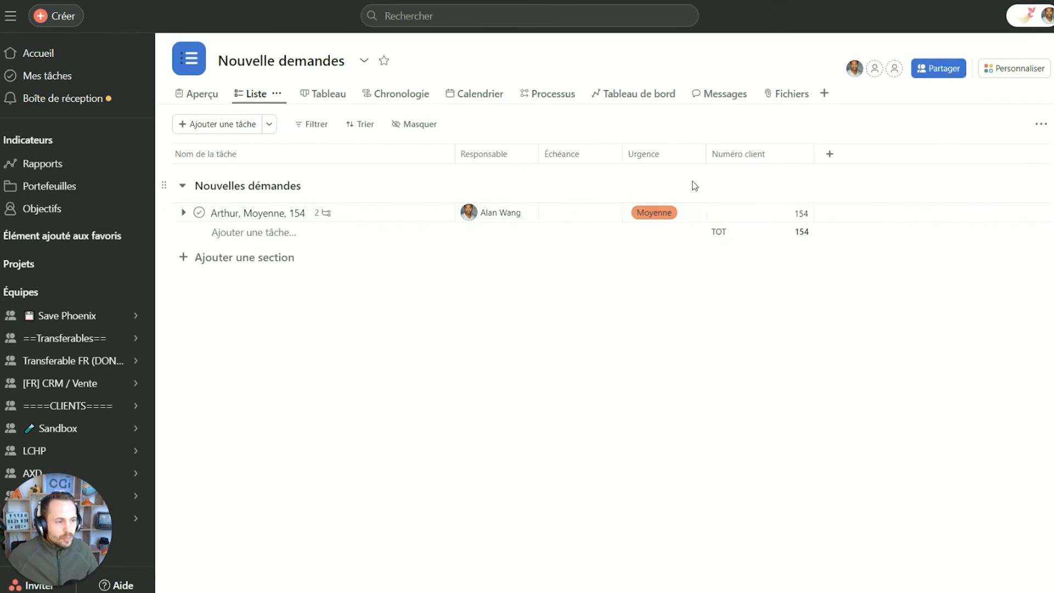
Add an Urgent section and set the request task's Urgence to Elevé.
click(278, 261)
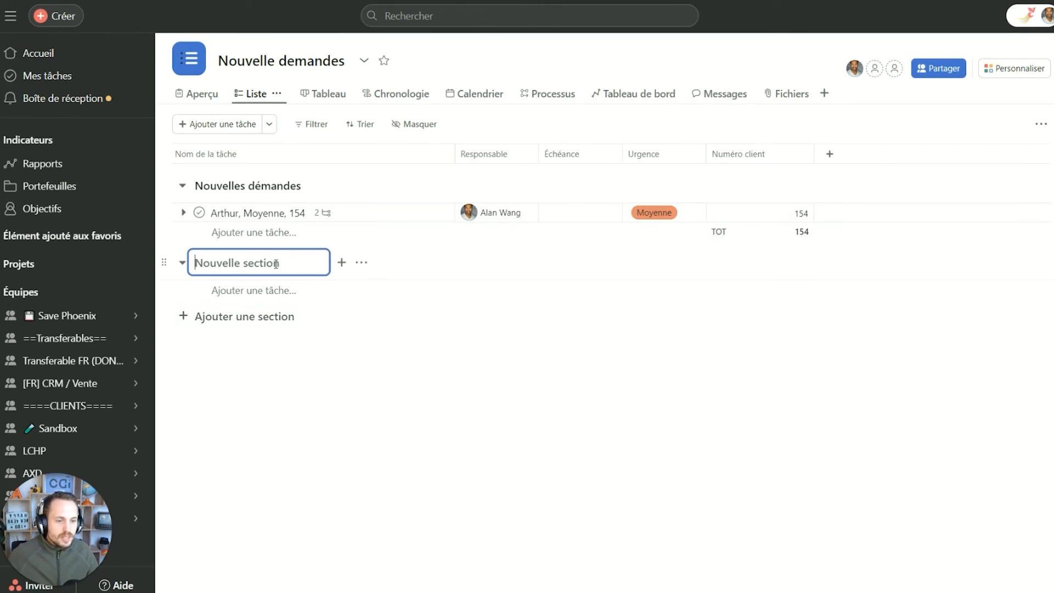
text(Urgent)
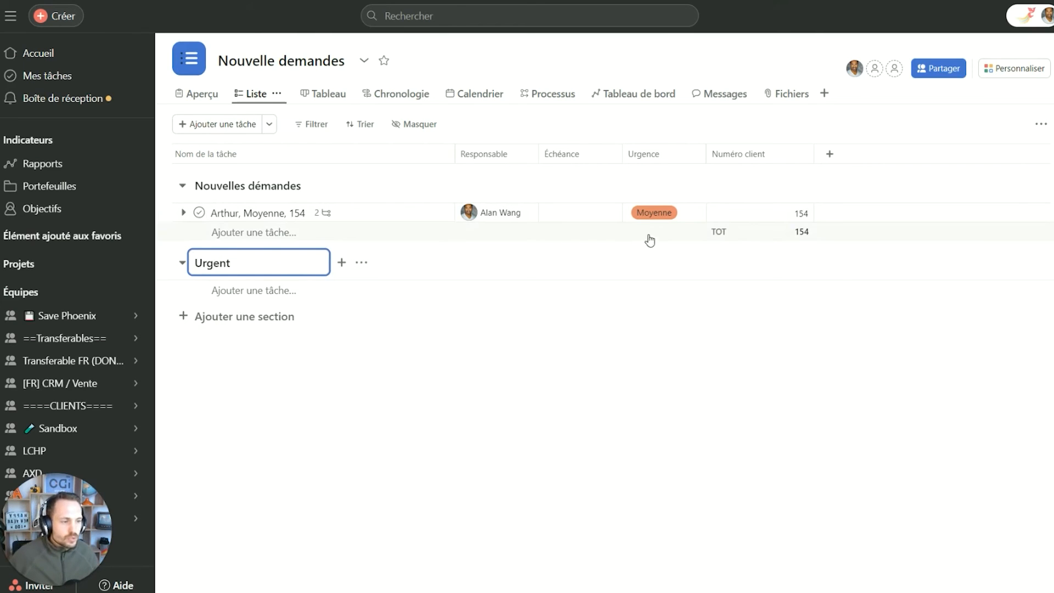
click(637, 213)
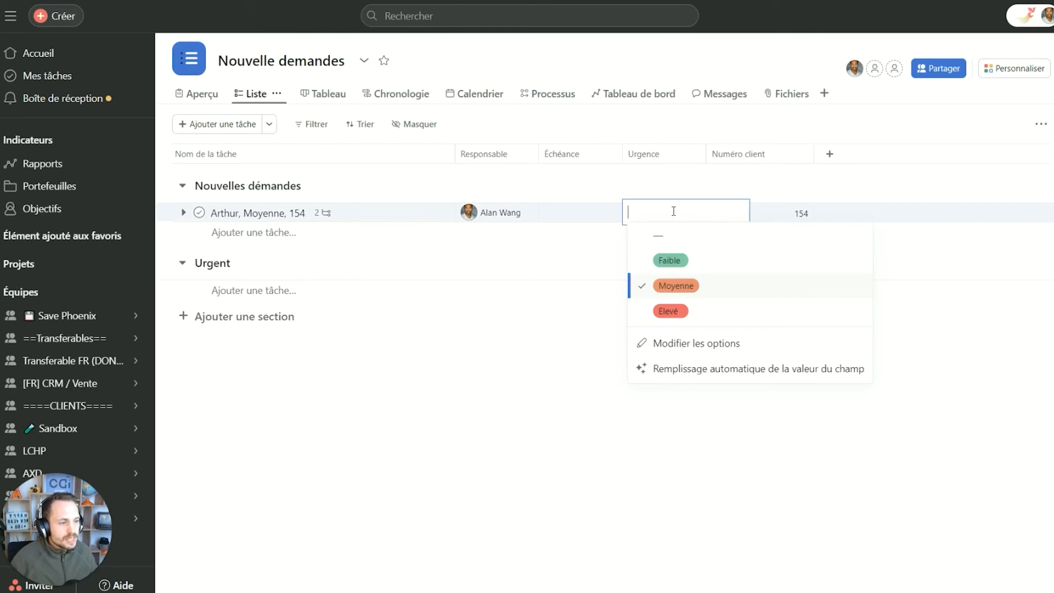
click(697, 317)
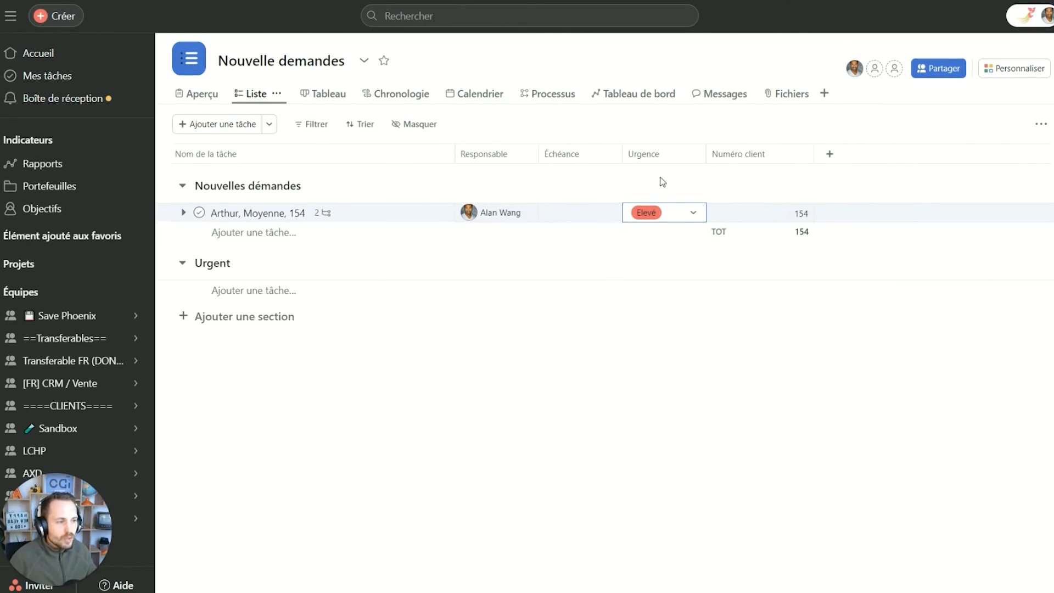
Prefix the Urgent section name with a ⭐ emoji.
click(193, 262)
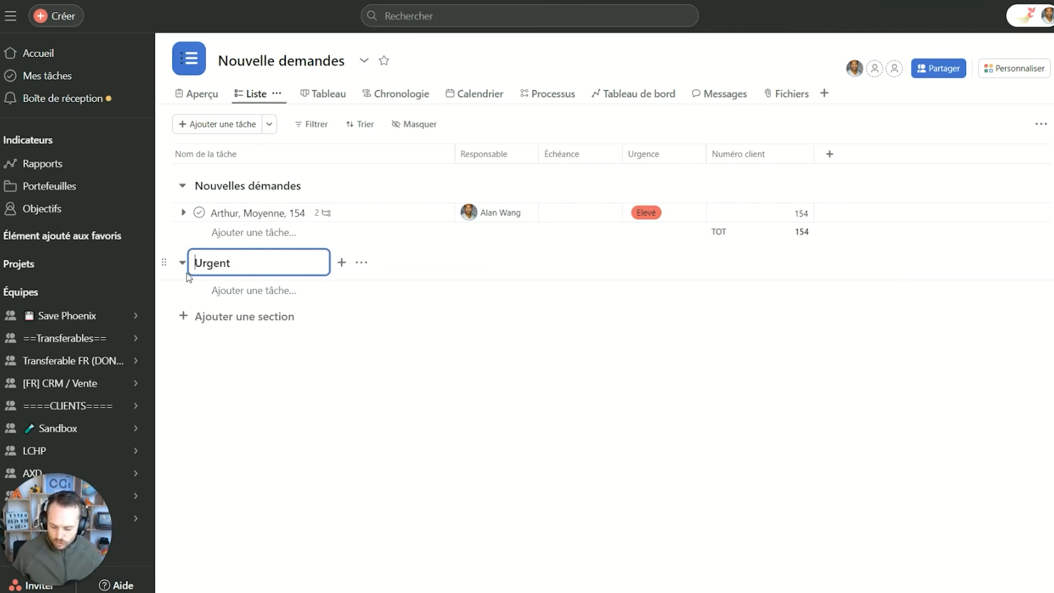
text(⭐)
text(b)
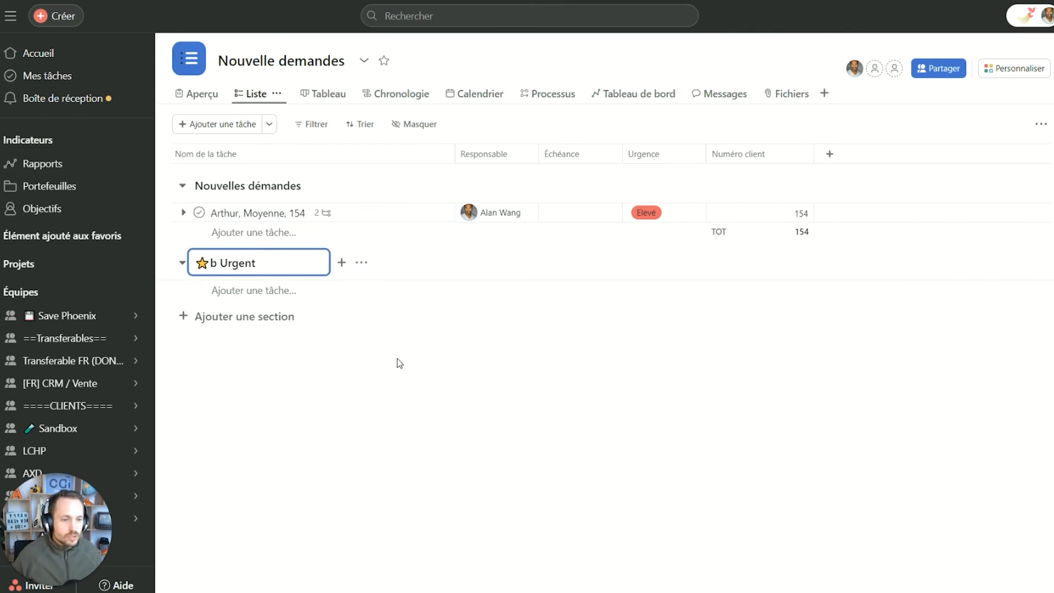
key(BackSpace)
key(BackSpace)
click(435, 377)
click(1004, 71)
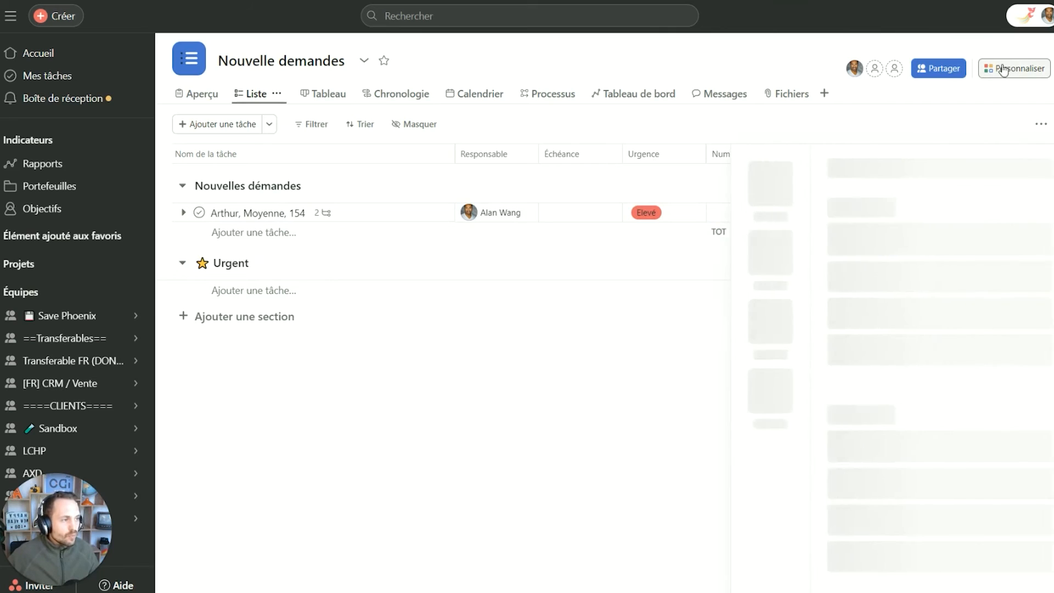
Start a custom rule triggered by tasks added to the project via the Nouvelle demandes form.
click(775, 253)
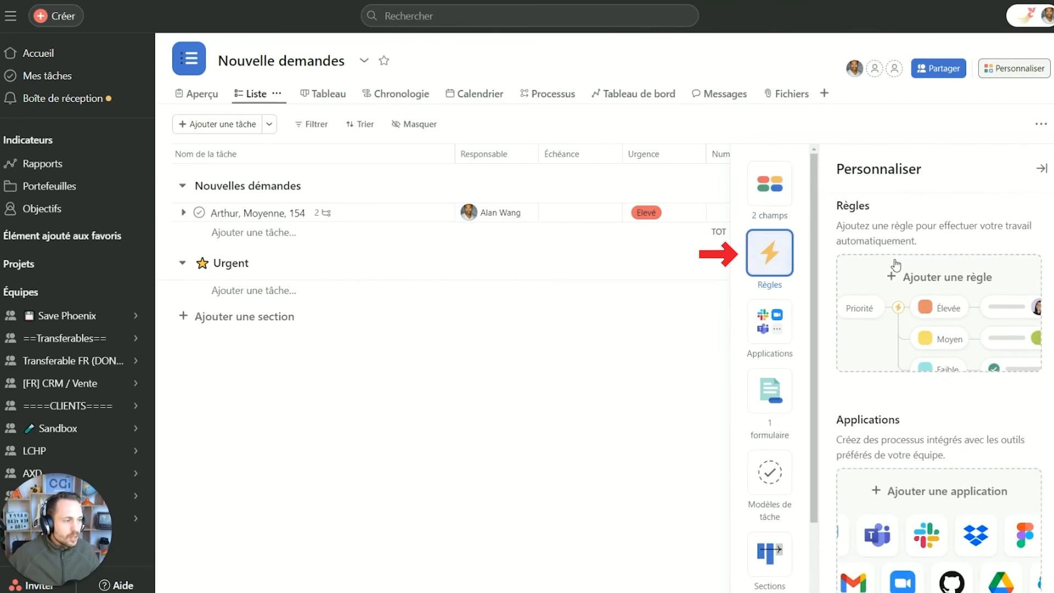
click(910, 269)
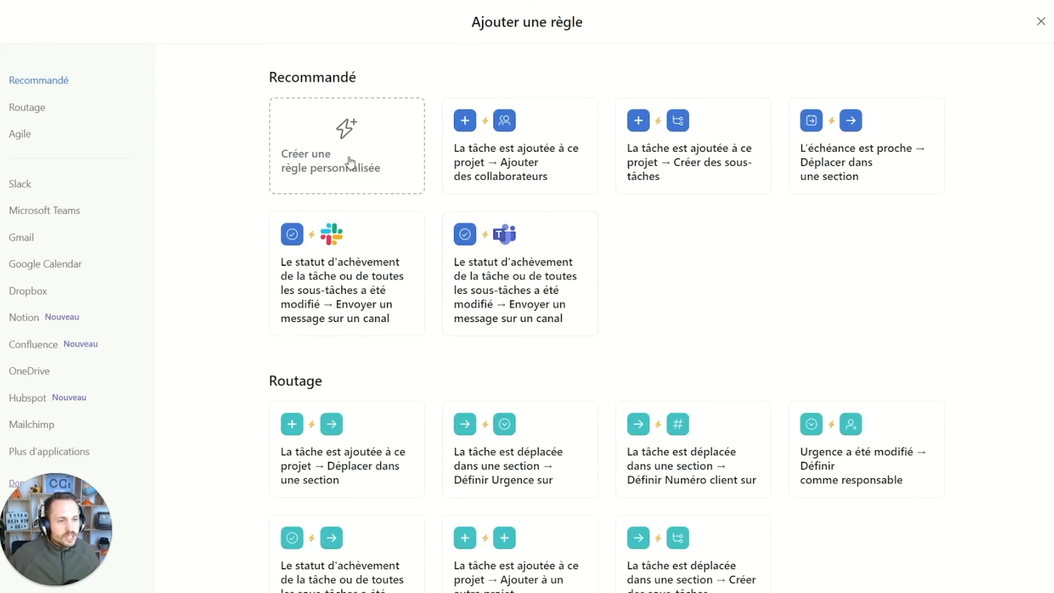
click(349, 161)
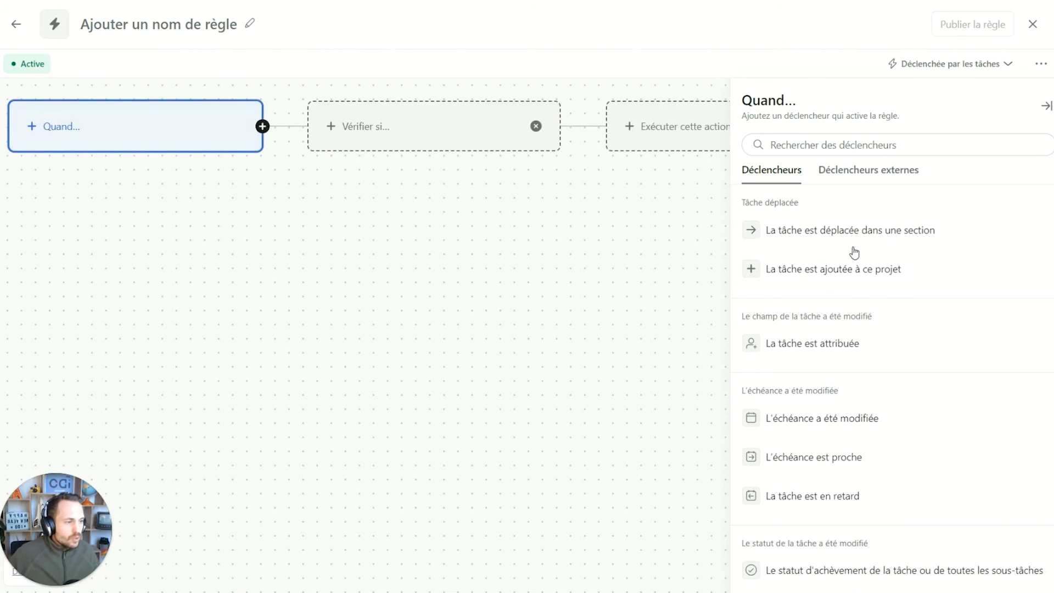
click(838, 275)
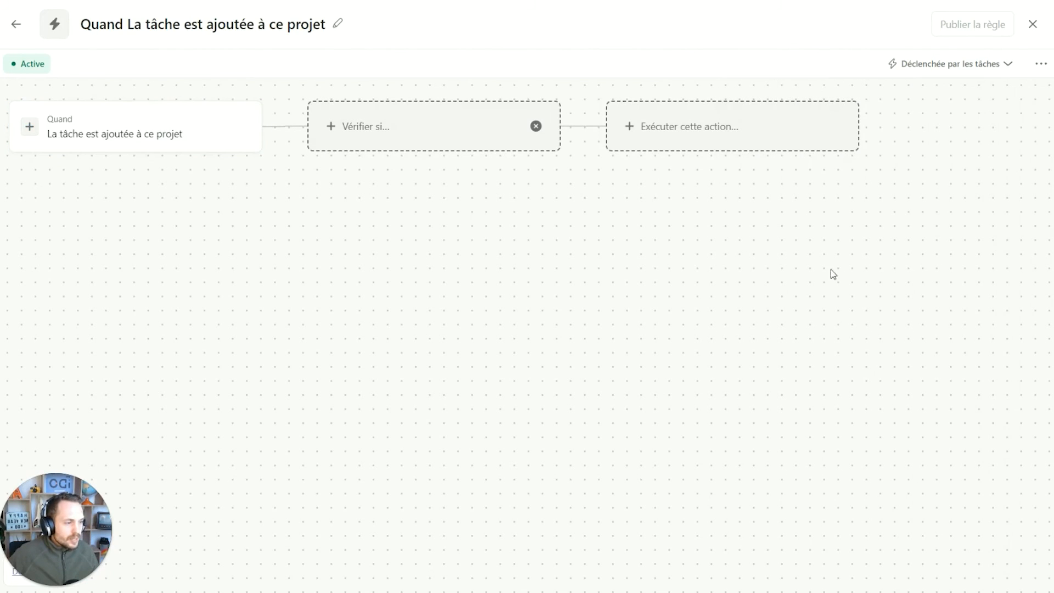
click(424, 134)
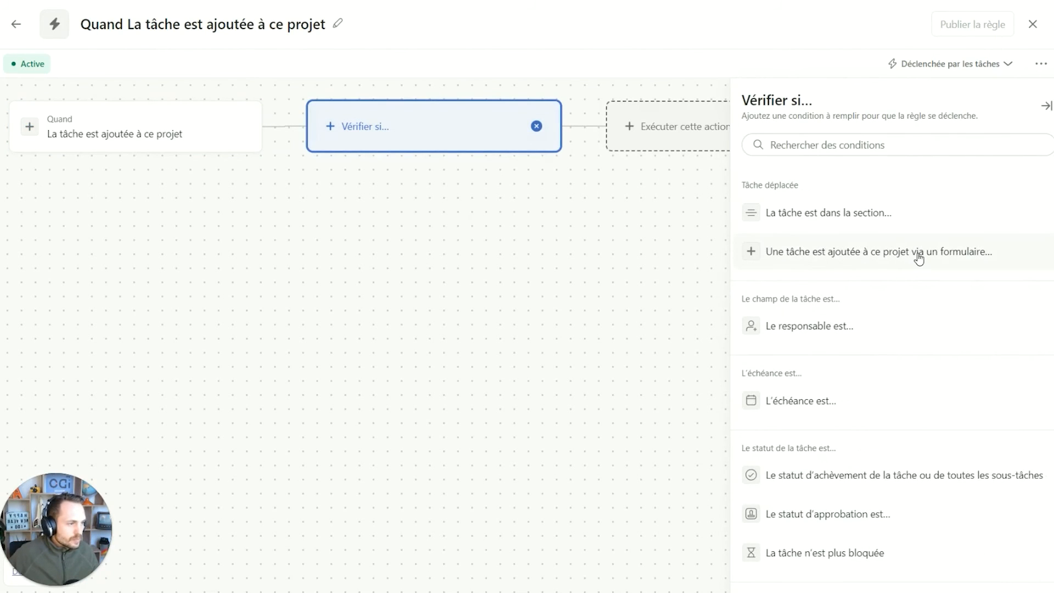
click(885, 252)
click(830, 182)
click(831, 181)
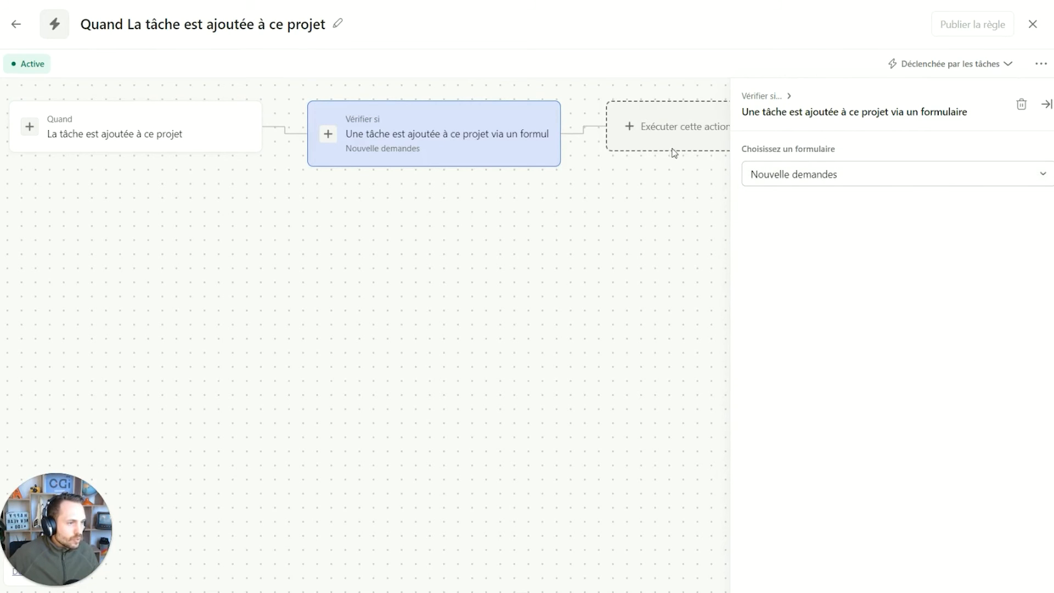
Make the rule move matching tasks into the ⭐ Urgent section.
click(675, 121)
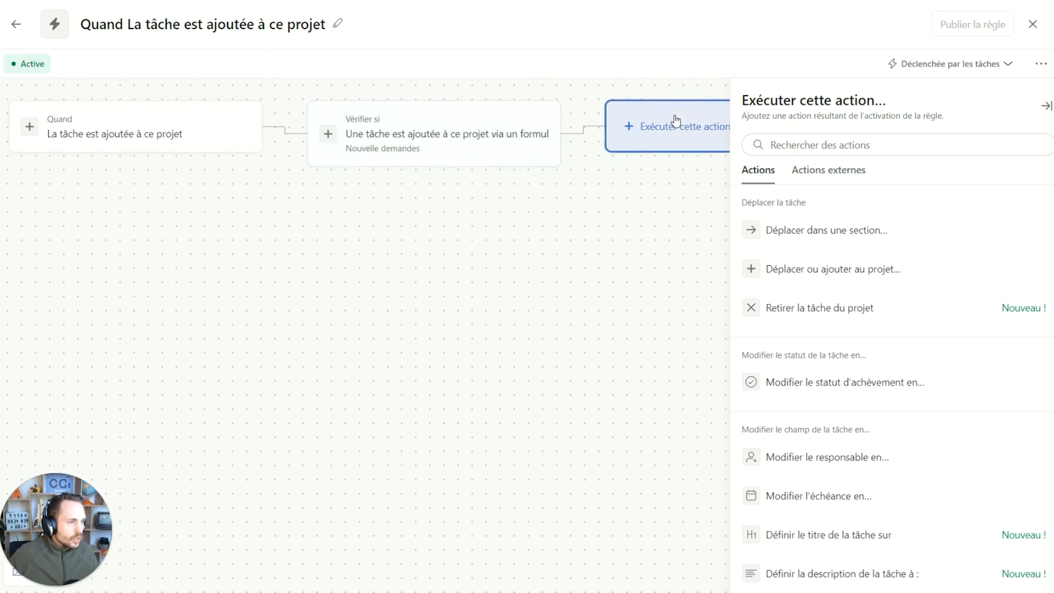
click(833, 237)
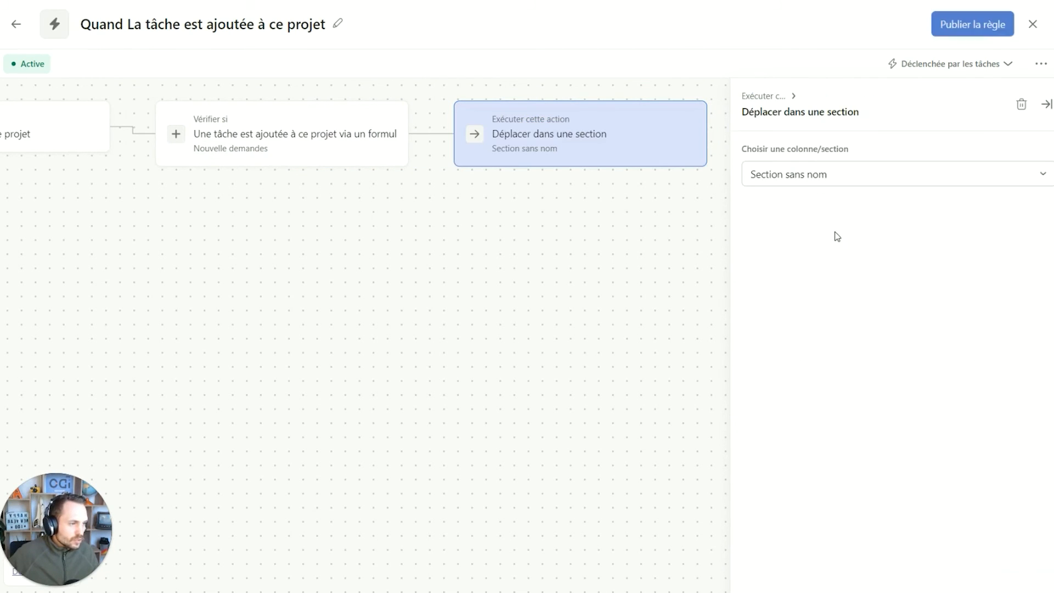
click(848, 174)
click(801, 253)
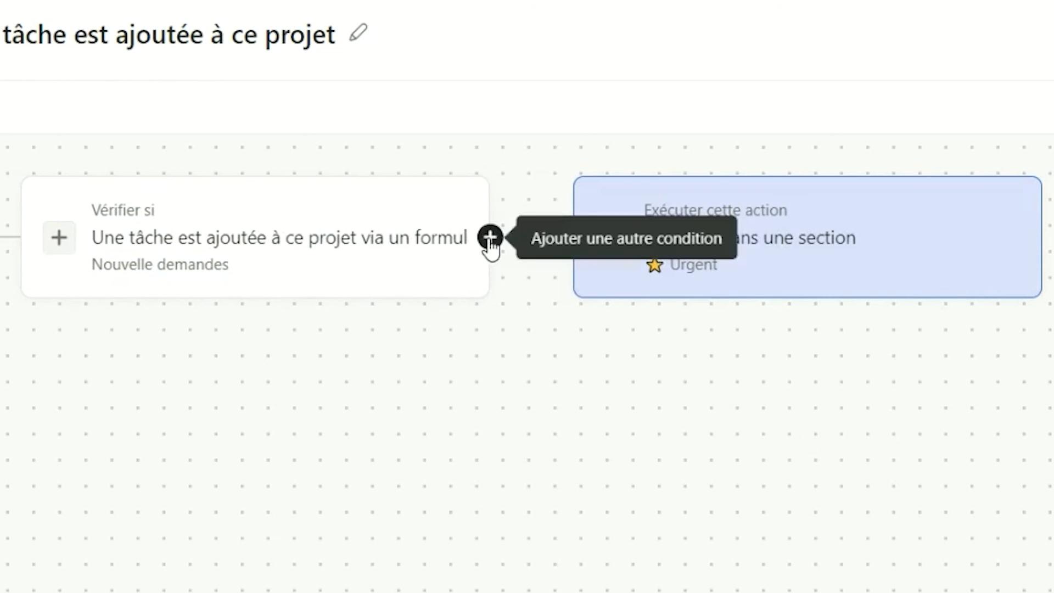
Add an Et condition requiring Urgence to be Elevé.
click(491, 238)
click(631, 327)
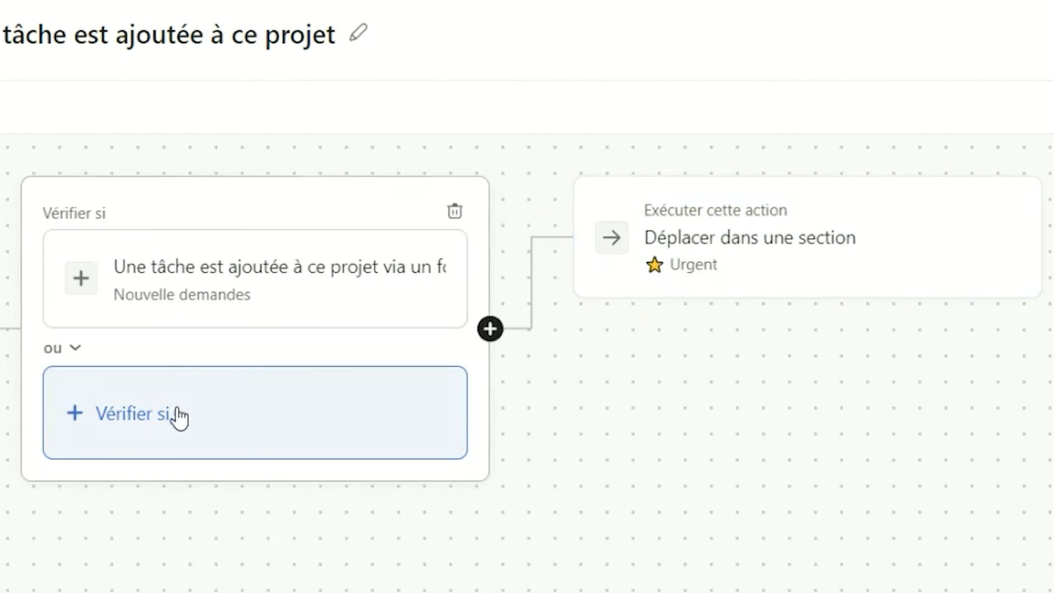
click(74, 351)
click(156, 446)
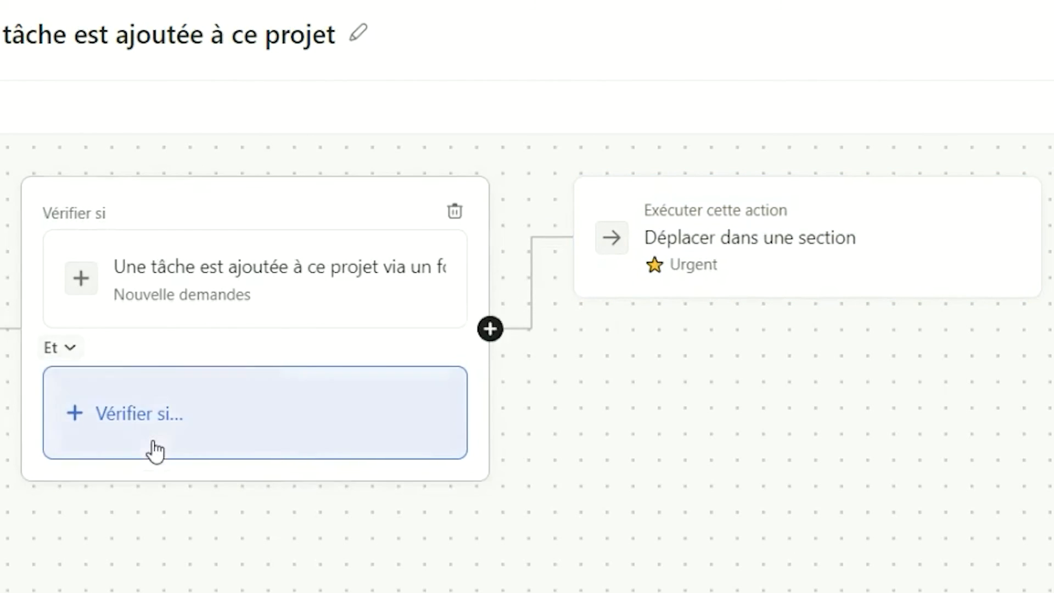
click(231, 423)
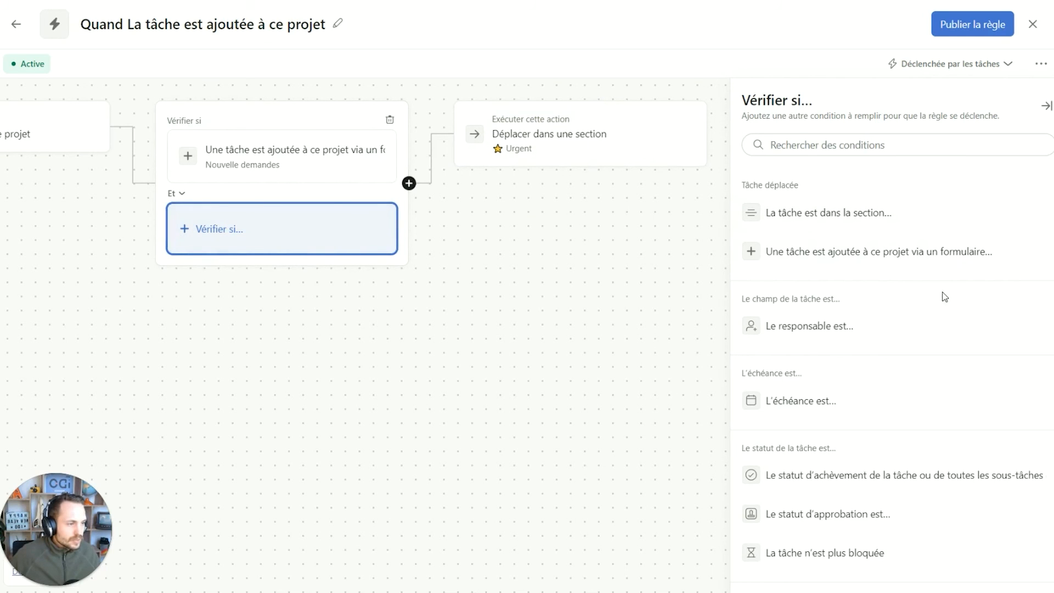
scroll(898, 261, down, 3)
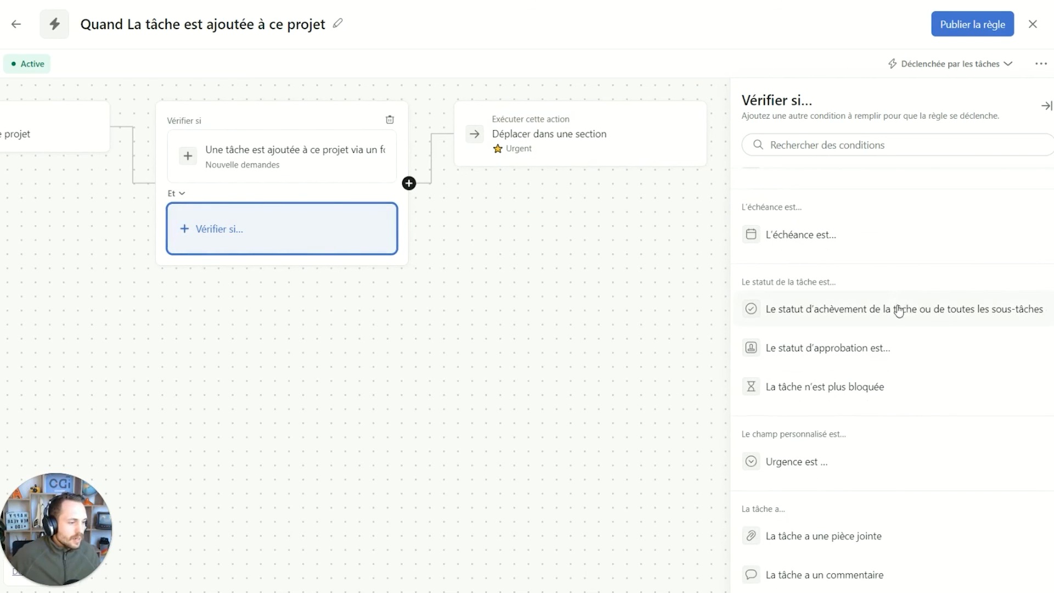
click(850, 464)
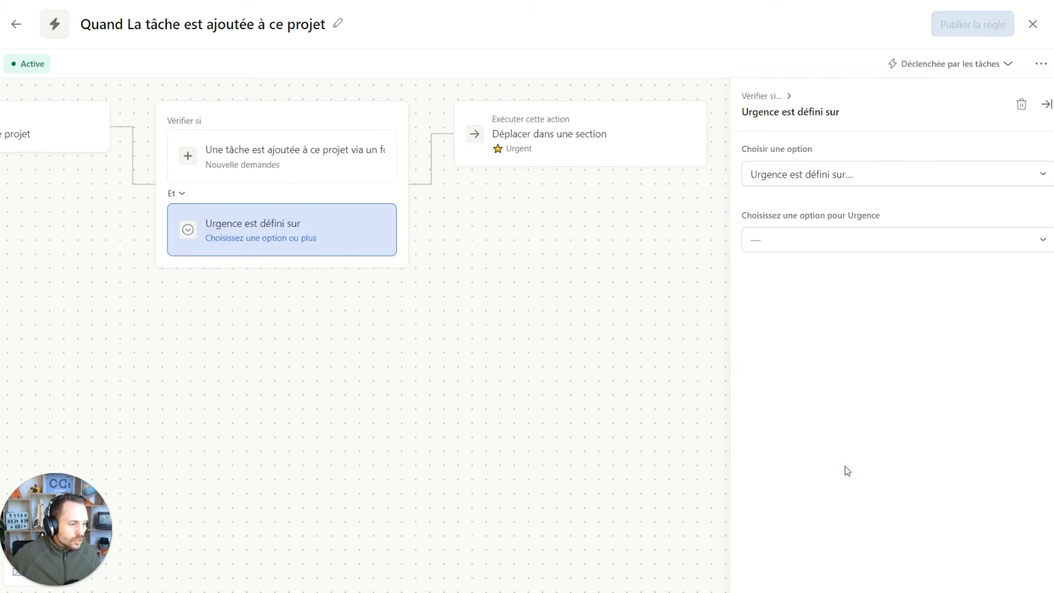
click(794, 228)
click(786, 321)
click(614, 314)
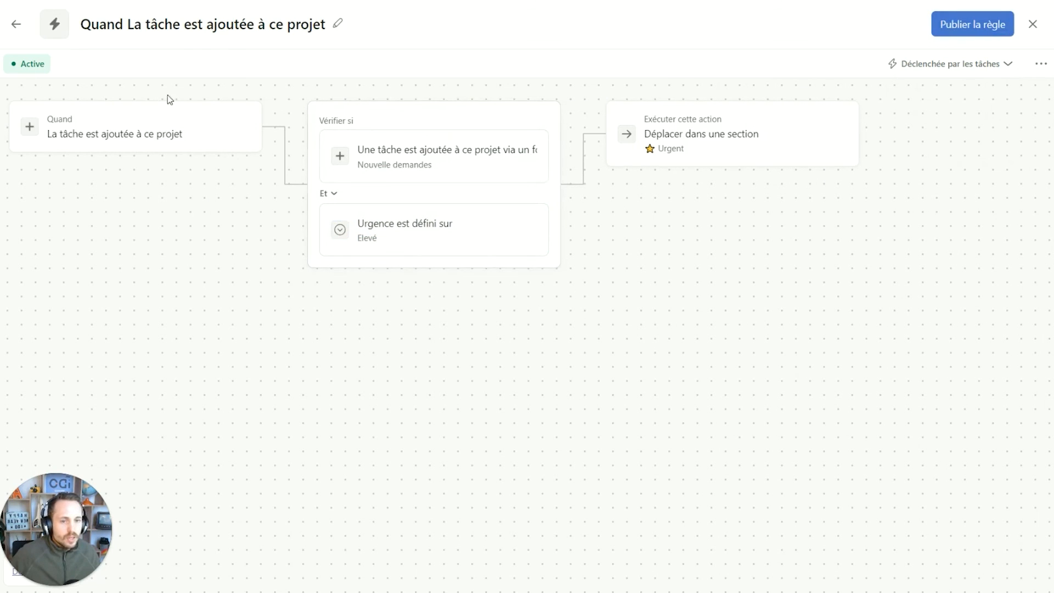
Name the rule '#1 - Urgents' and publish it.
double_click(118, 134)
triple_click(119, 134)
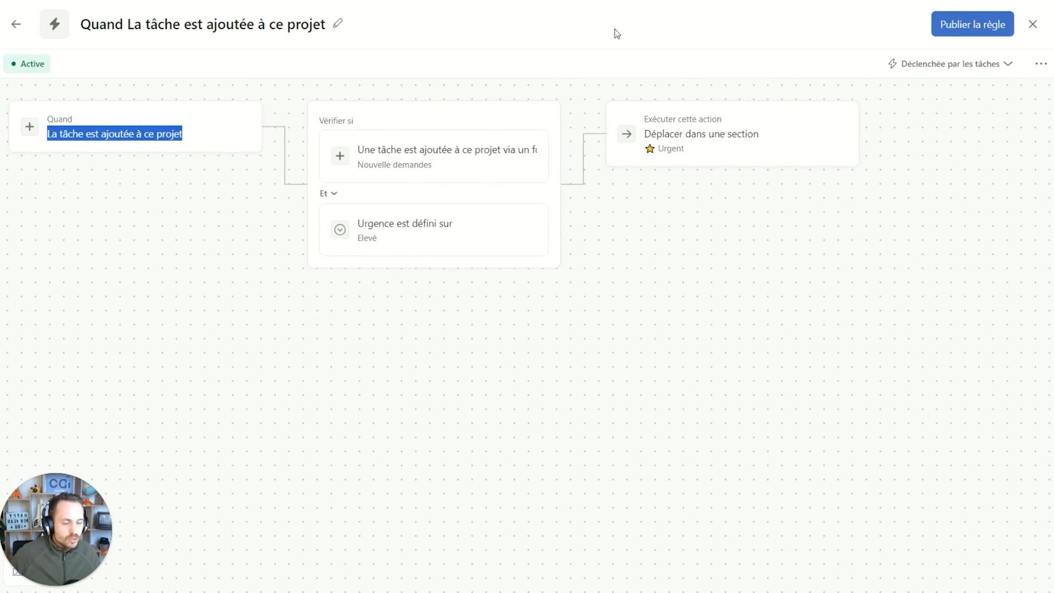
click(284, 24)
double_click(237, 33)
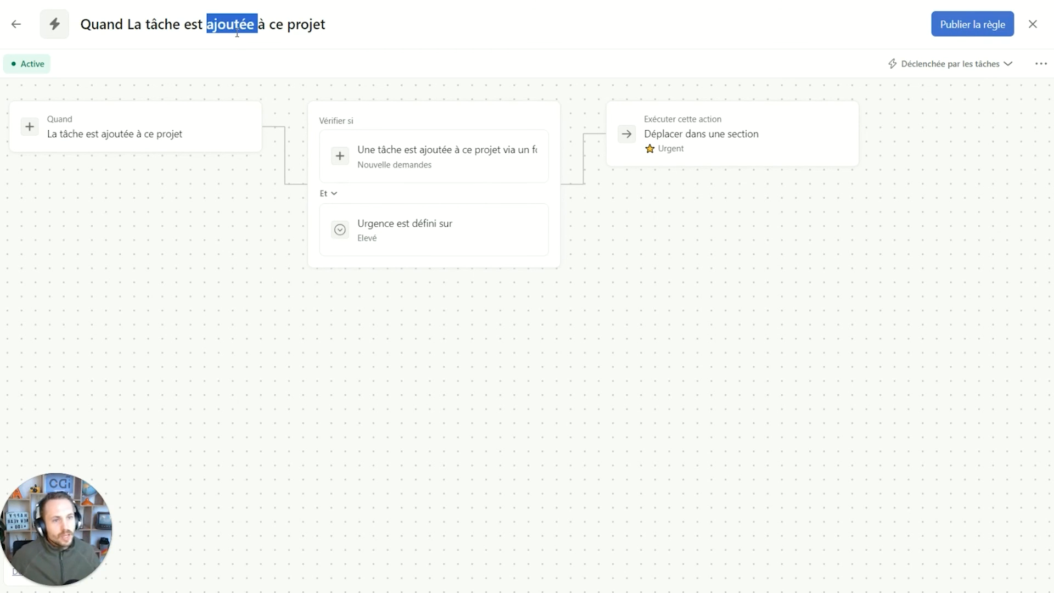
key(ctrl+a)
key(BackSpace)
text(#1 - )
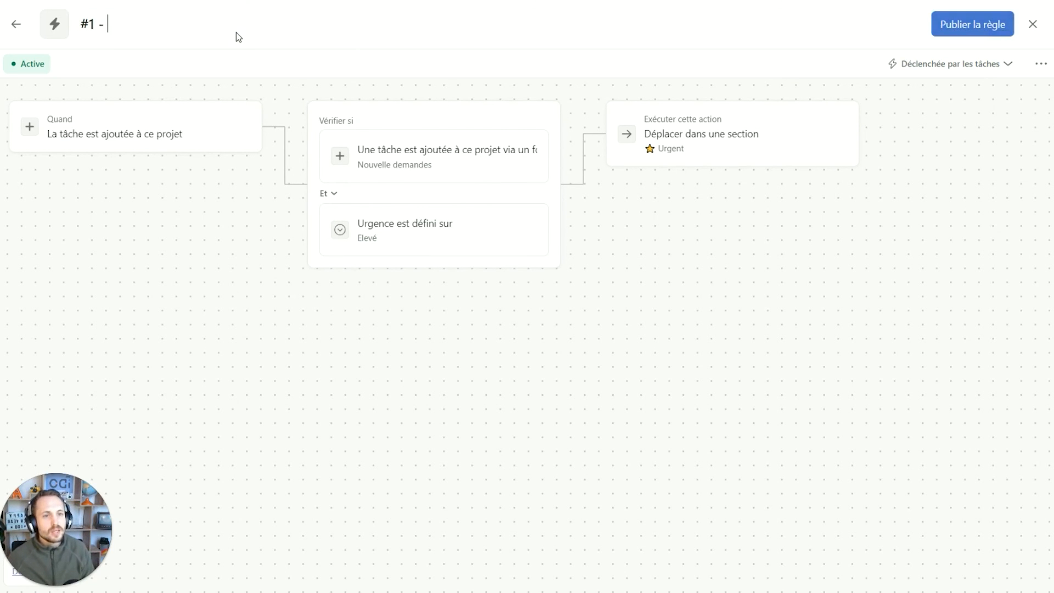
text(Urgents)
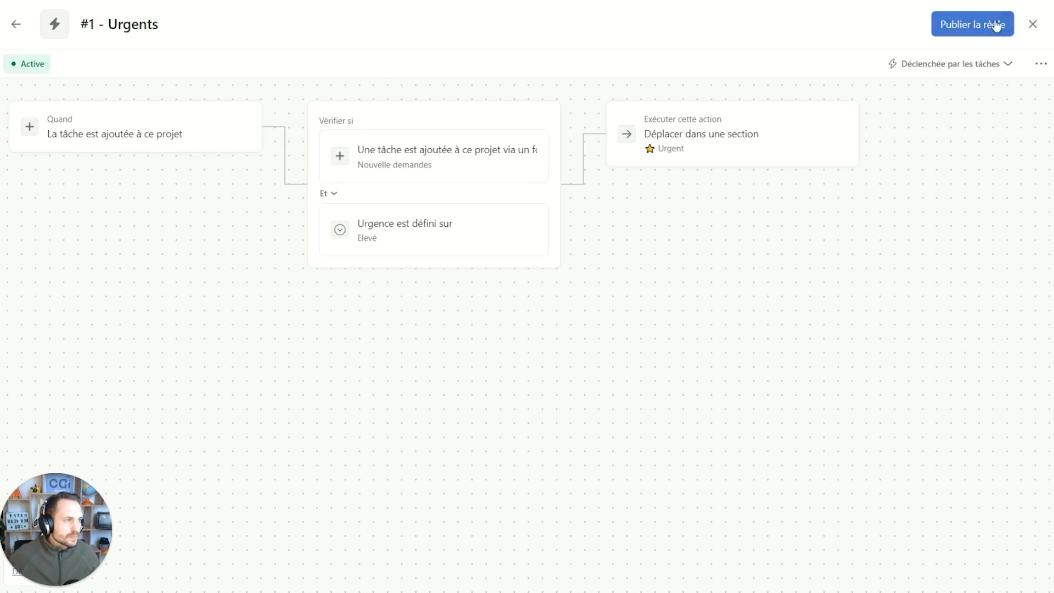
click(989, 25)
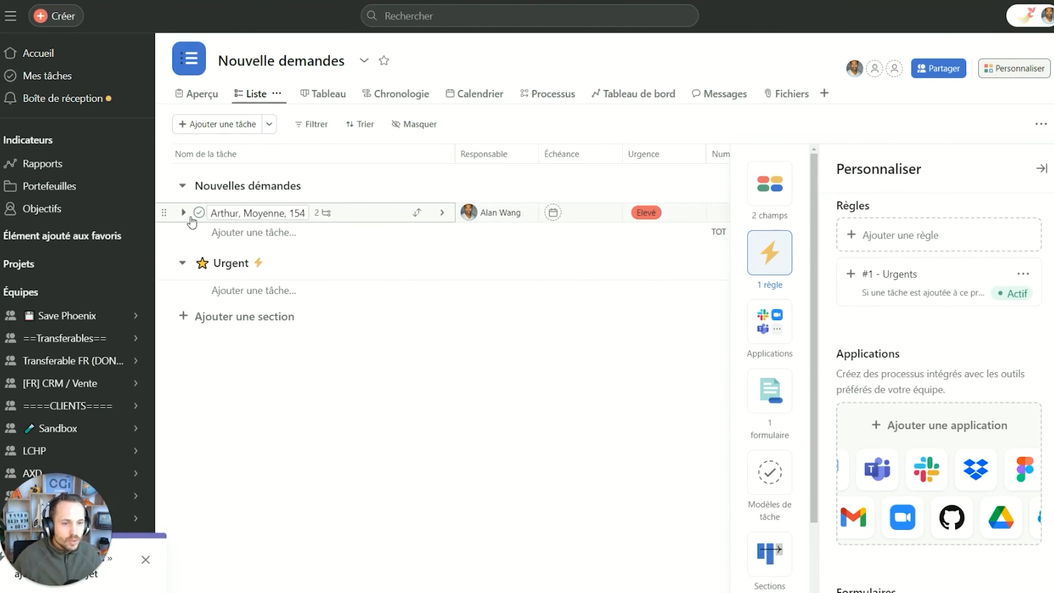
Drag the Elevé request task from Nouvelles démandes into the Urgent section.
drag(166, 211, 239, 273)
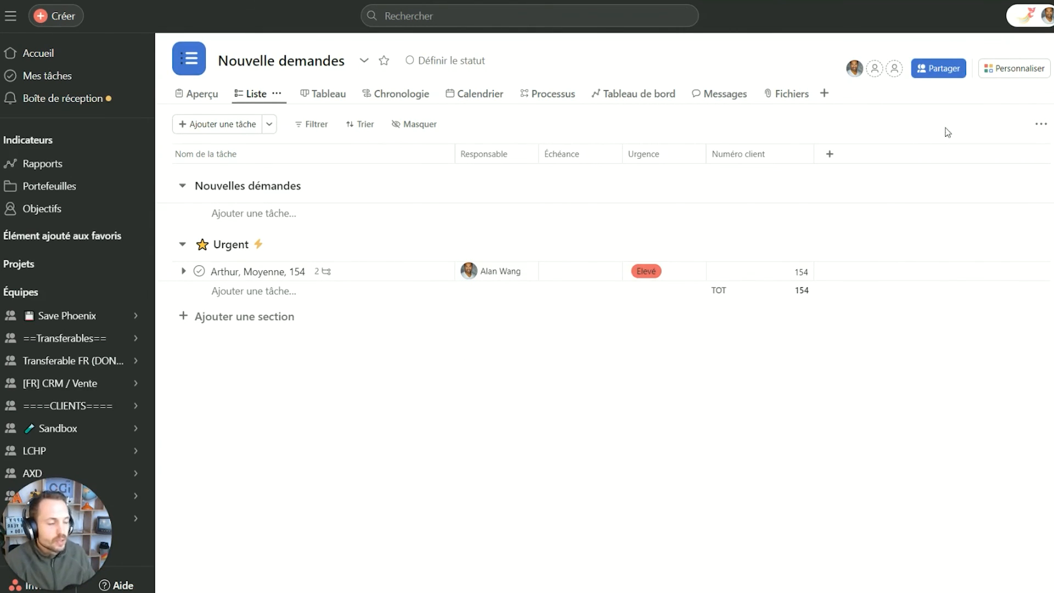
click(1012, 70)
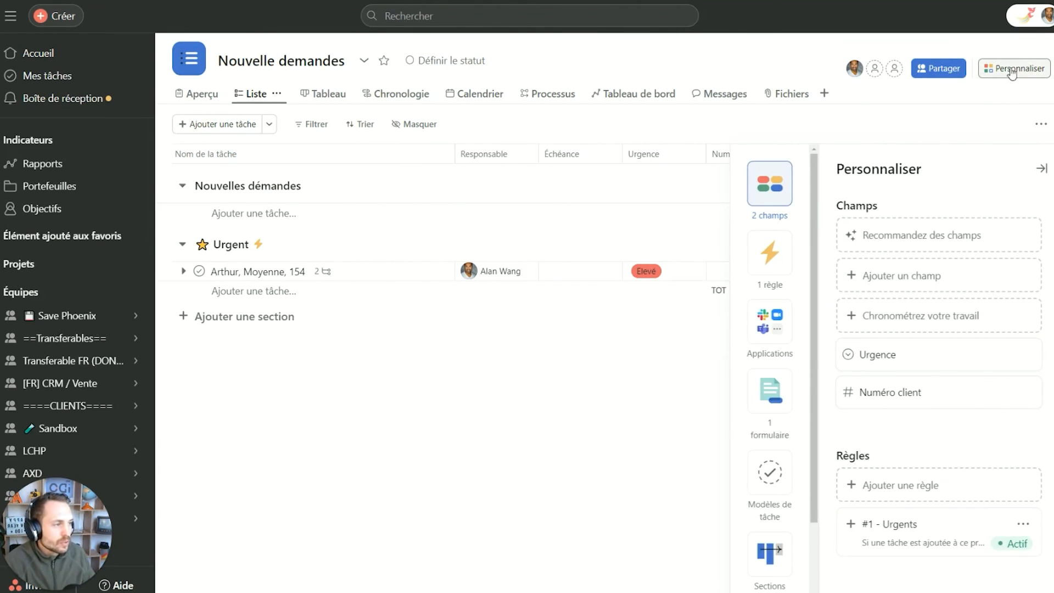
Open the Nouvelle demandes form and add a branch for the Urgence answer Elevé.
click(770, 393)
click(913, 275)
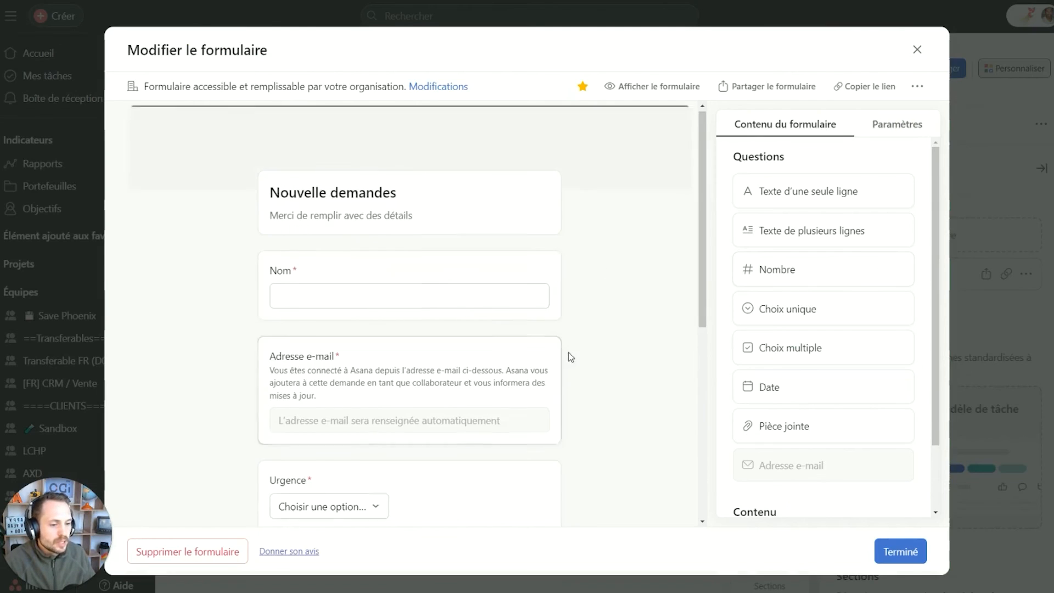
scroll(567, 354, down, 6)
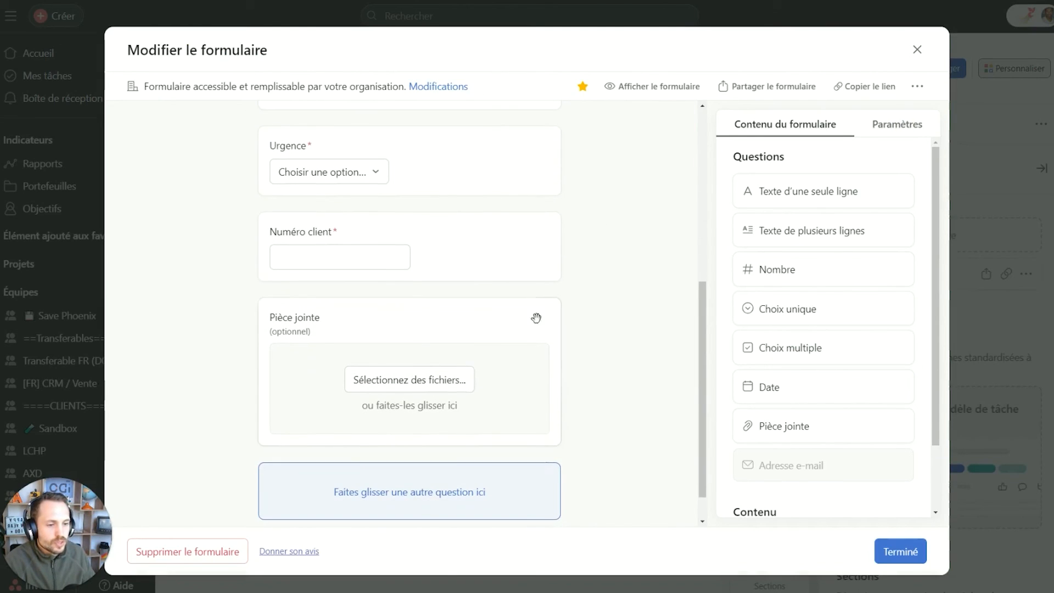
click(467, 241)
click(442, 172)
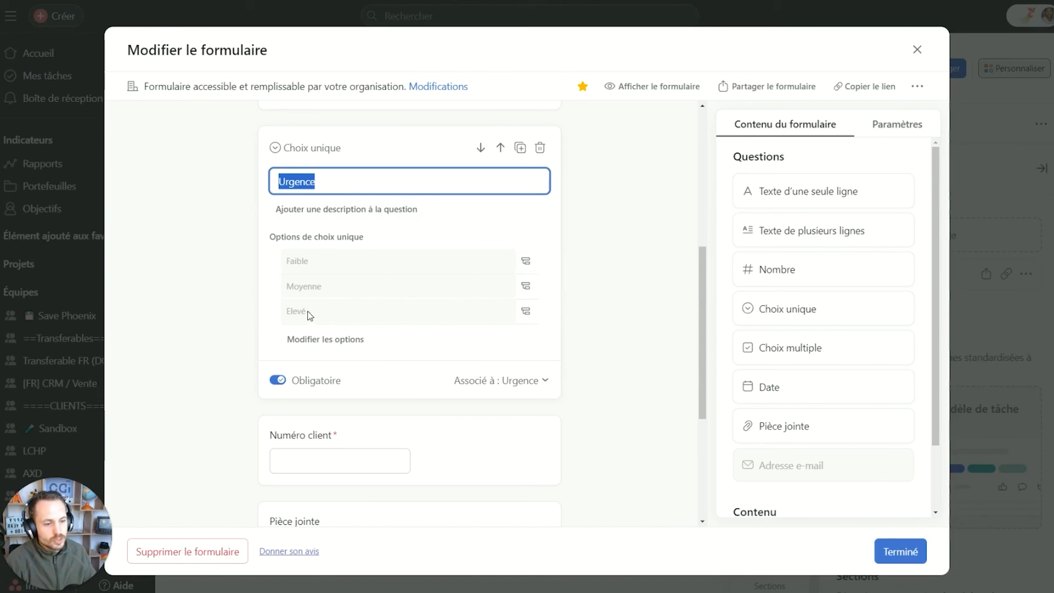
click(526, 312)
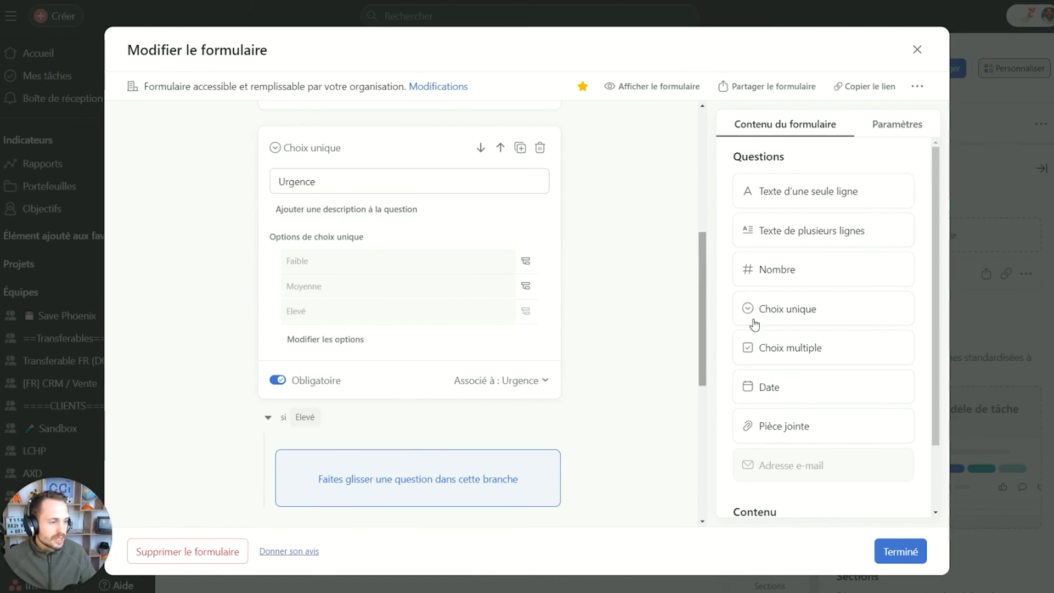
Add a single-line question 'Expliquer pour urgence = elevé' inside the Elevé branch.
scroll(636, 400, down, 1)
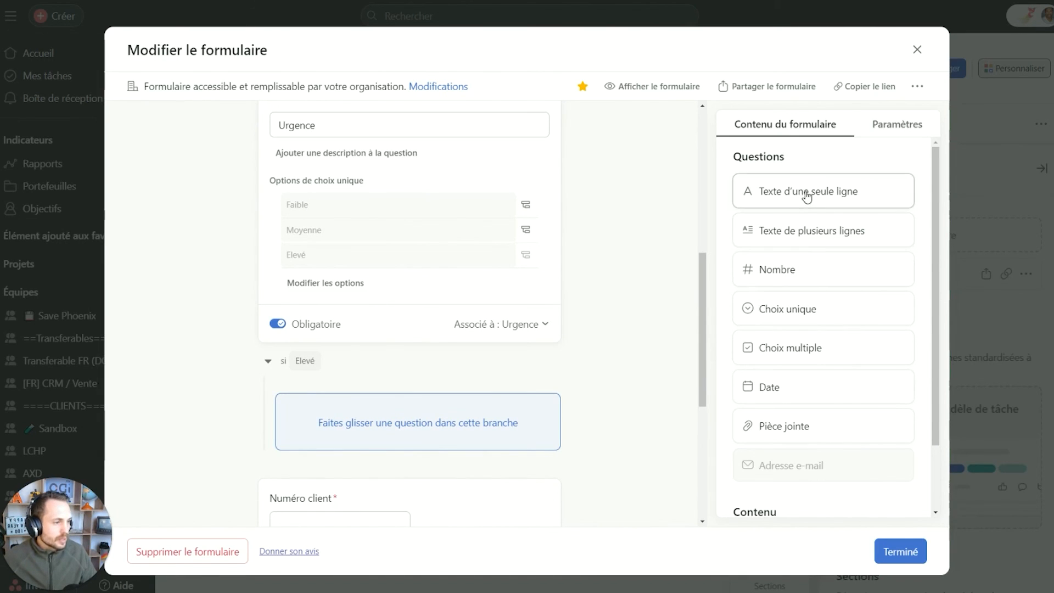
drag(809, 195, 351, 417)
text(Expliquer pour urgence = elevé)
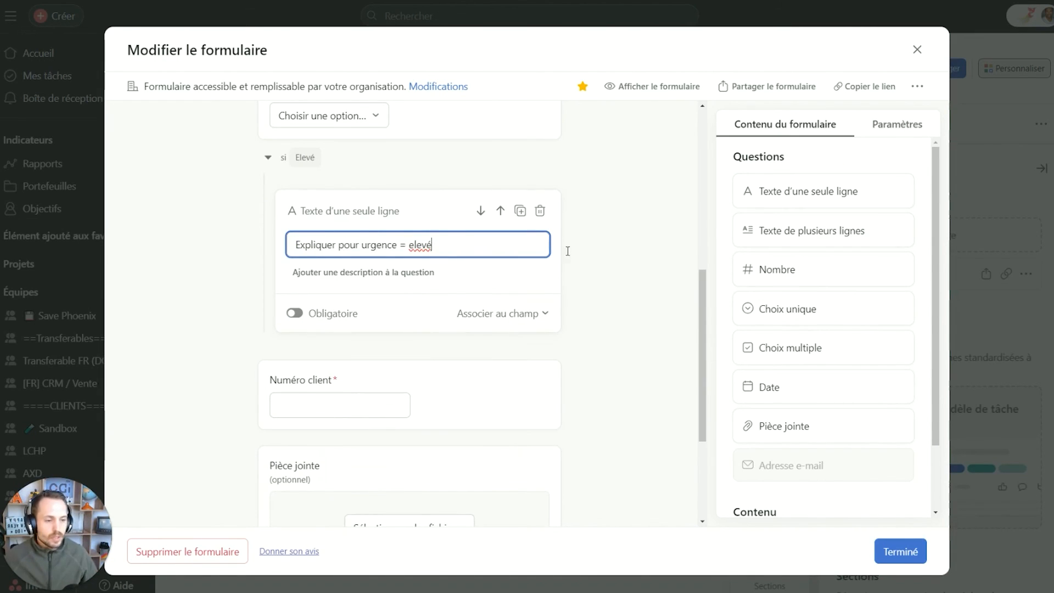
click(619, 287)
scroll(574, 310, up, 2)
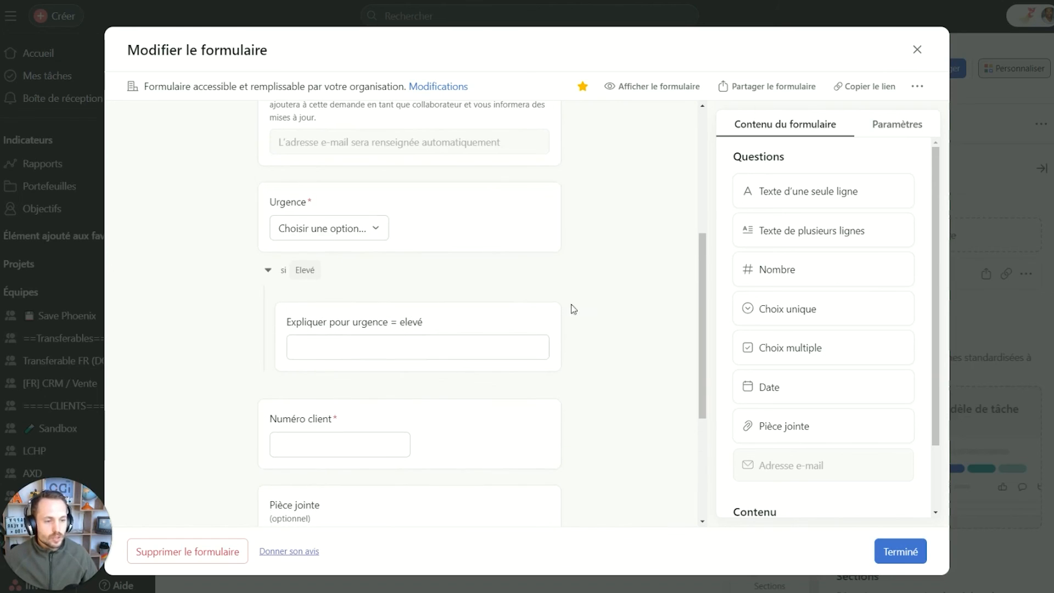
click(431, 198)
scroll(525, 254, down, 2)
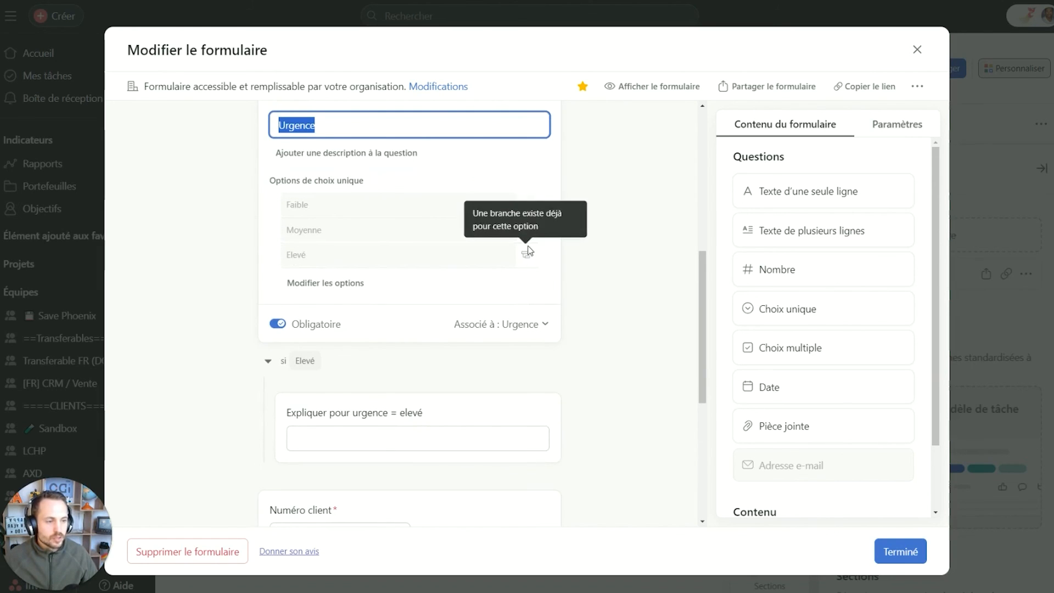